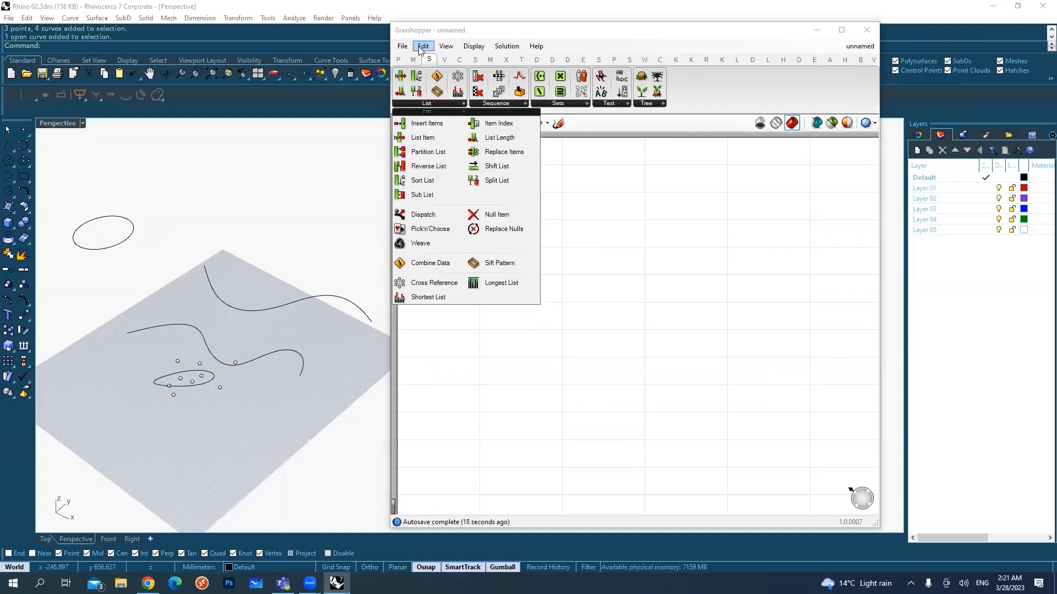
{"action": "left_click", "coordinate": [510, 102]}
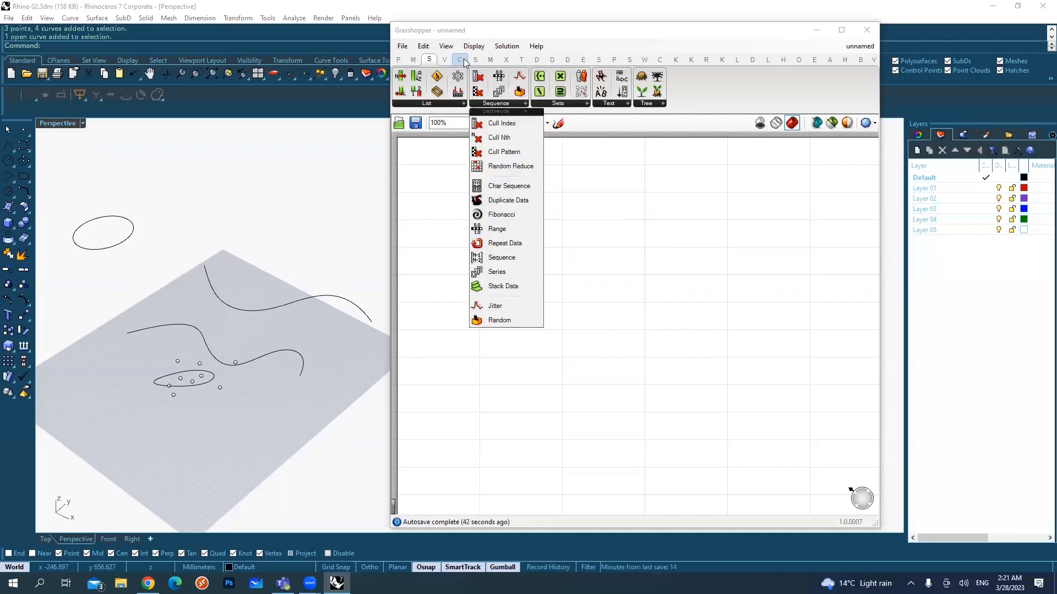
{"action": "left_click", "coordinate": [425, 232]}
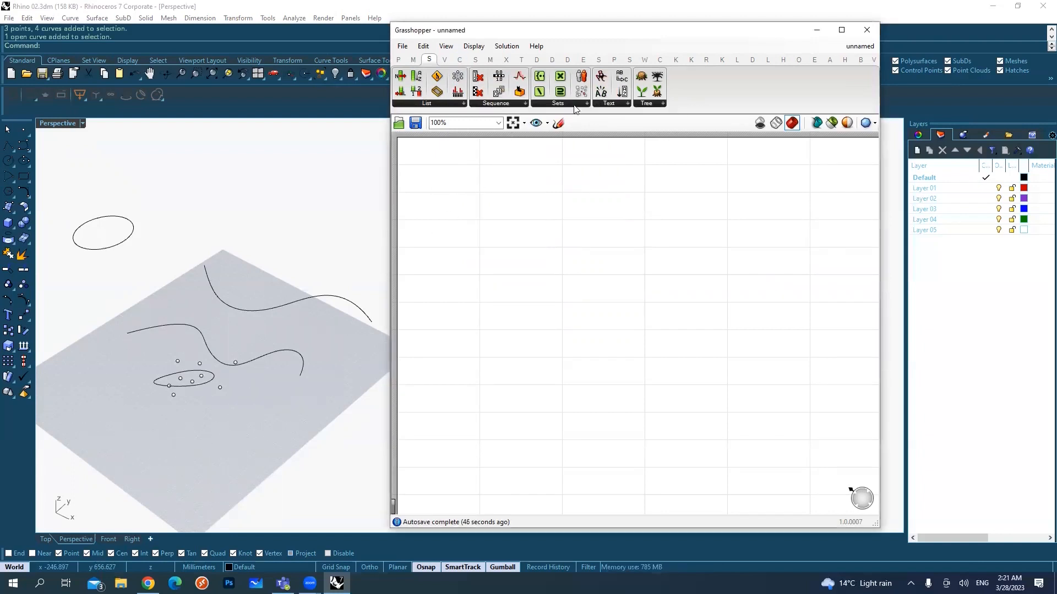
{"action": "left_click", "coordinate": [445, 106]}
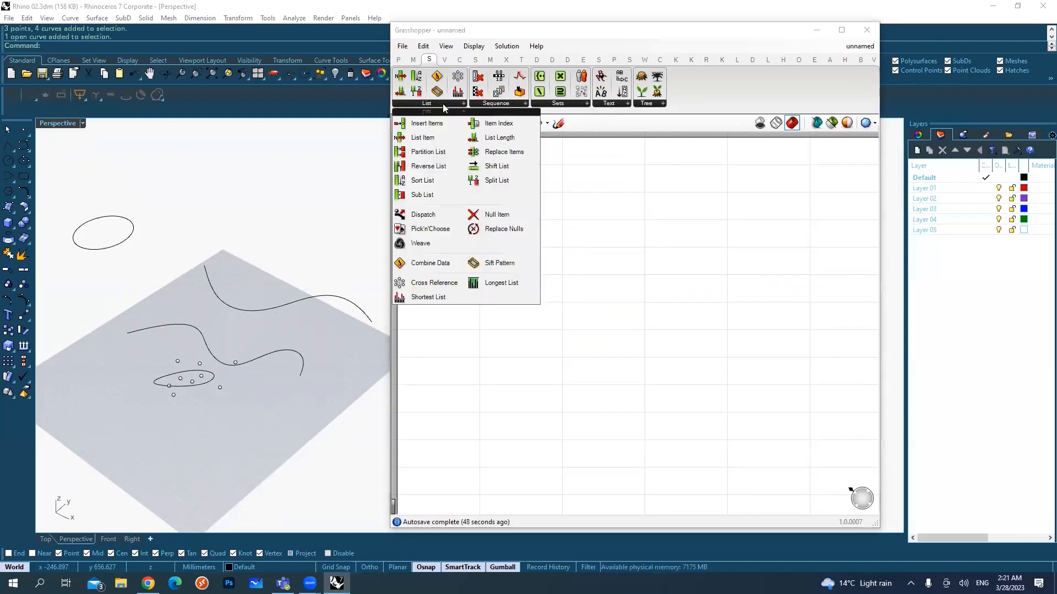
{"action": "left_click", "coordinate": [685, 282]}
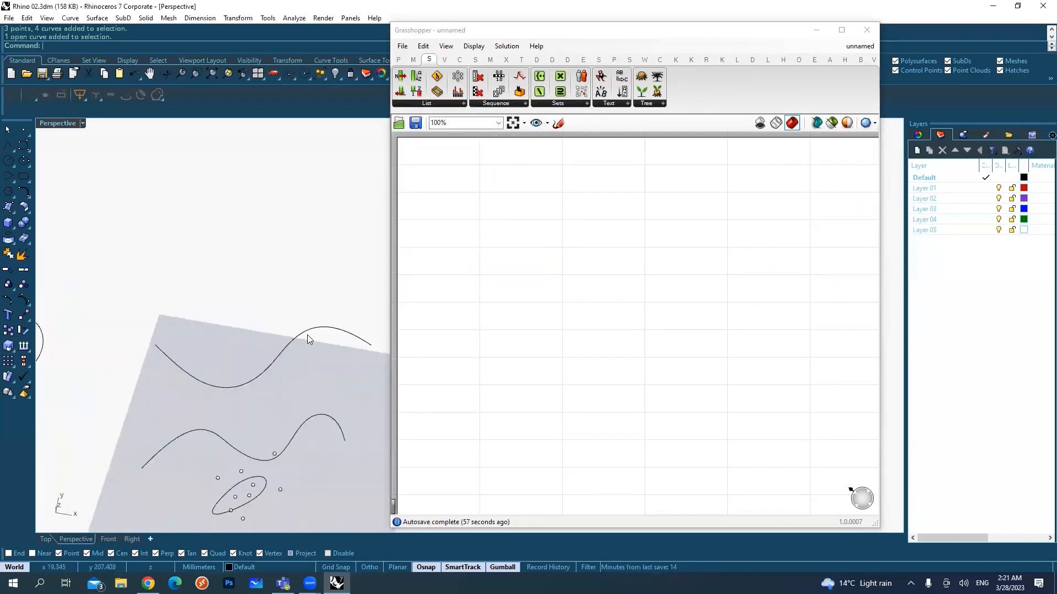
Step: Add a Line SDL component to the canvas and place it with free space beside its inputs
{"action": "double_click", "coordinate": [471, 224]}
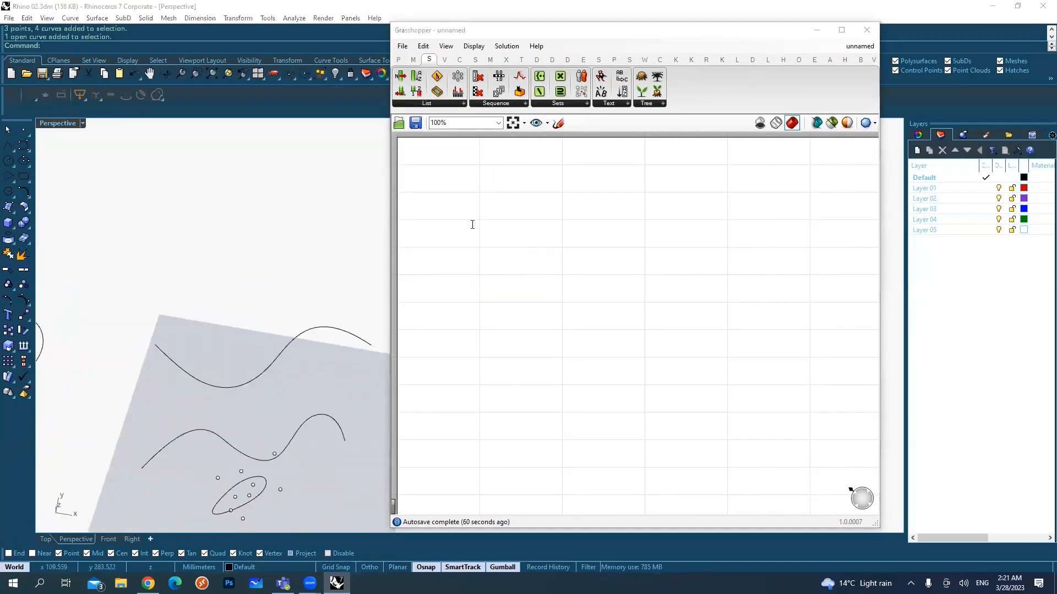
{"action": "type", "text": "lin"}
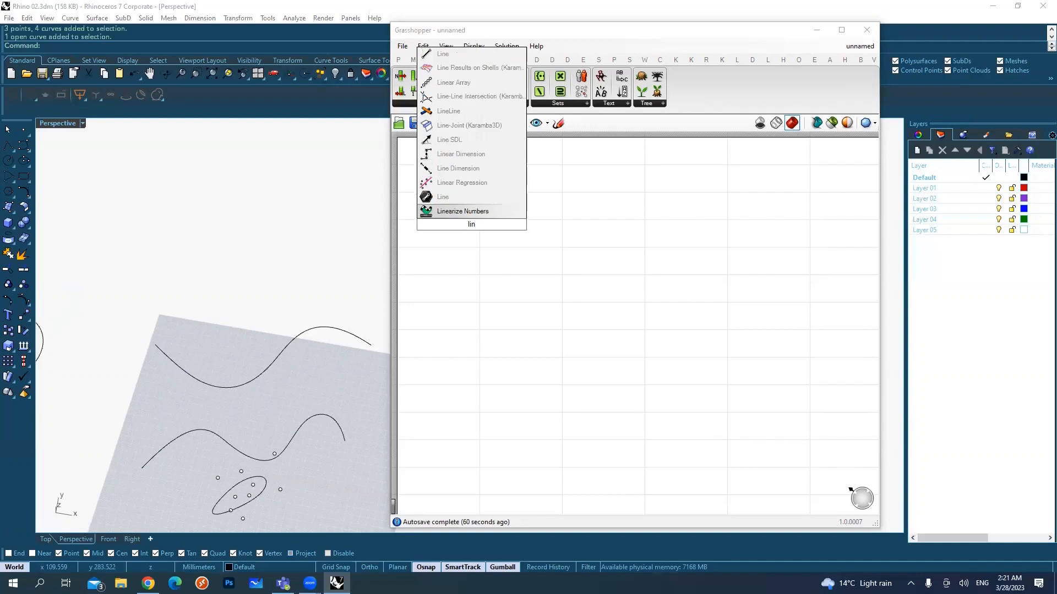
{"action": "type", "text": "e"}
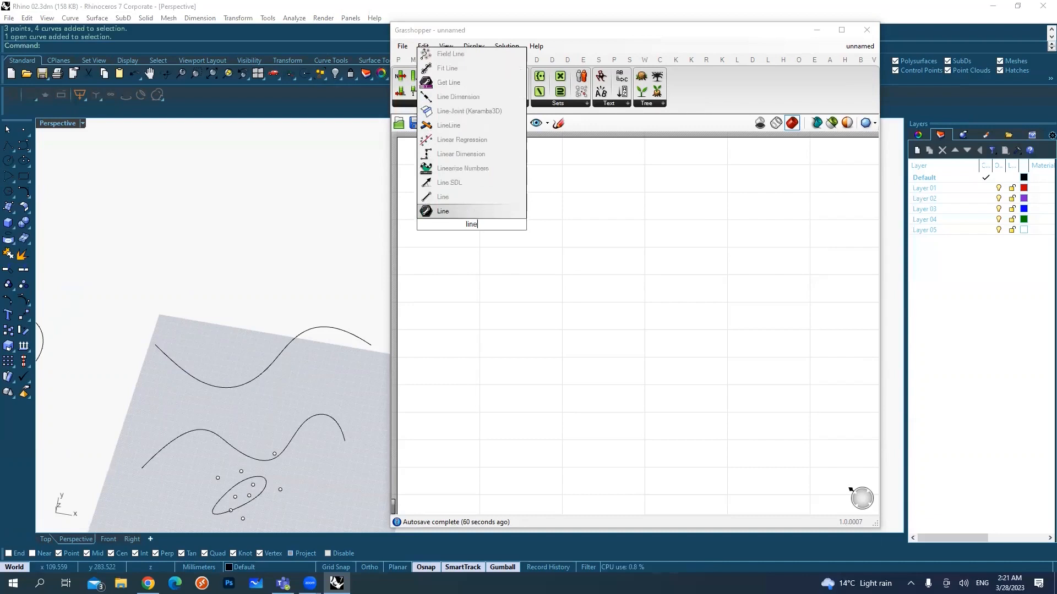
{"action": "left_click", "coordinate": [452, 187]}
{"action": "left_click_drag", "start_coordinate": [491, 231], "coordinate": [540, 233]}
{"action": "scroll", "coordinate": [522, 224], "scroll_direction": "up", "scroll_amount": 3}
{"action": "left_click_drag", "start_coordinate": [481, 193], "coordinate": [541, 219]}
{"action": "left_click_drag", "start_coordinate": [454, 224], "coordinate": [540, 240]}
{"action": "left_click_drag", "start_coordinate": [485, 244], "coordinate": [604, 241]}
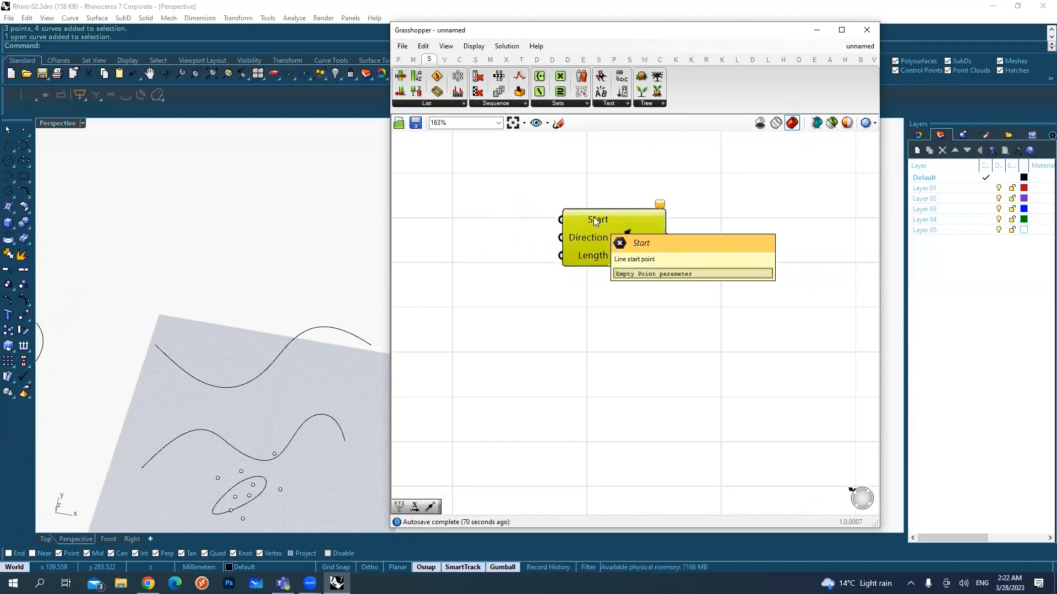
Step: Add a Point parameter beside the Line SDL component and reference the single Rhino point east of the small ellipse
{"action": "double_click", "coordinate": [478, 216]}
{"action": "type", "text": "point"}
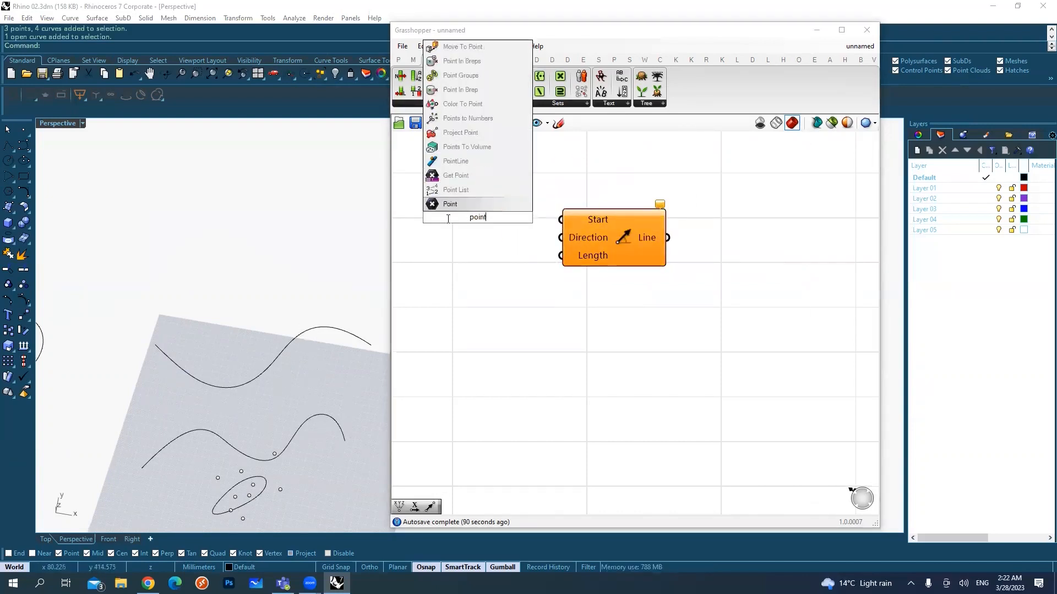
{"action": "key", "text": "Return"}
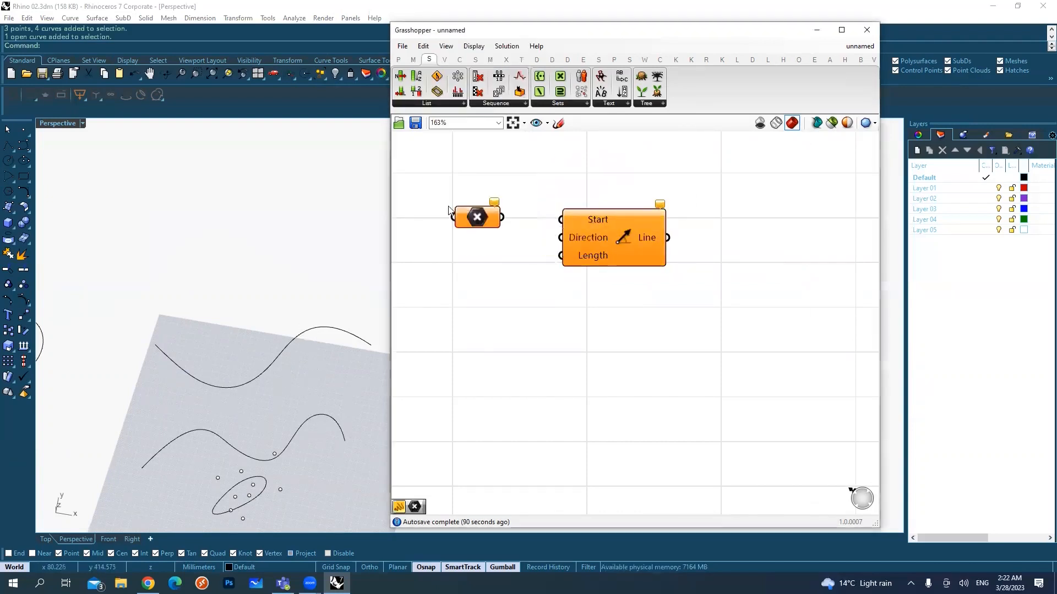
{"action": "right_click", "coordinate": [482, 212]}
{"action": "left_click", "coordinate": [541, 363]}
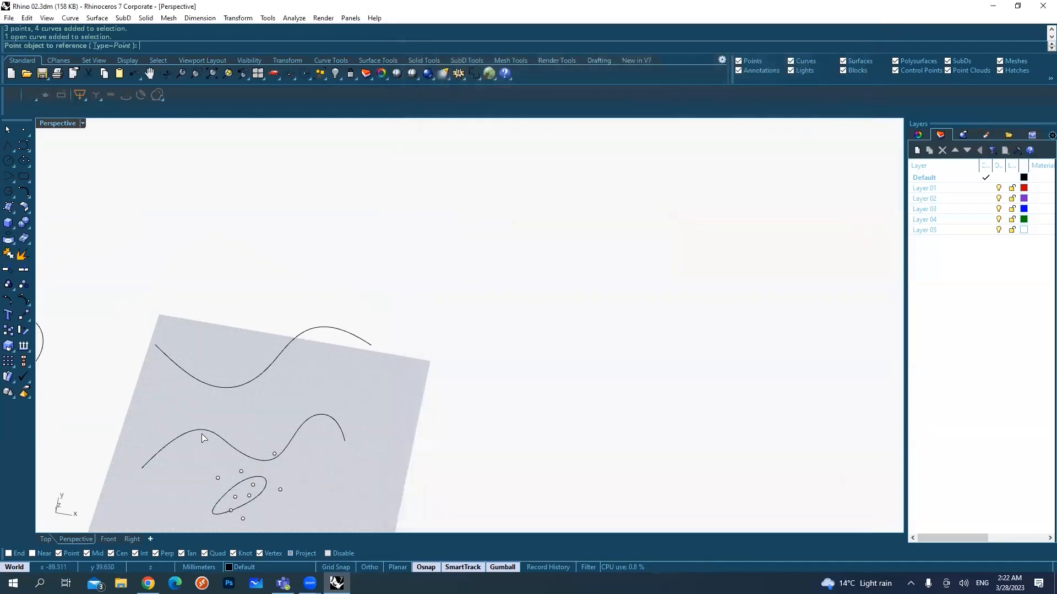
{"action": "left_click", "coordinate": [280, 489]}
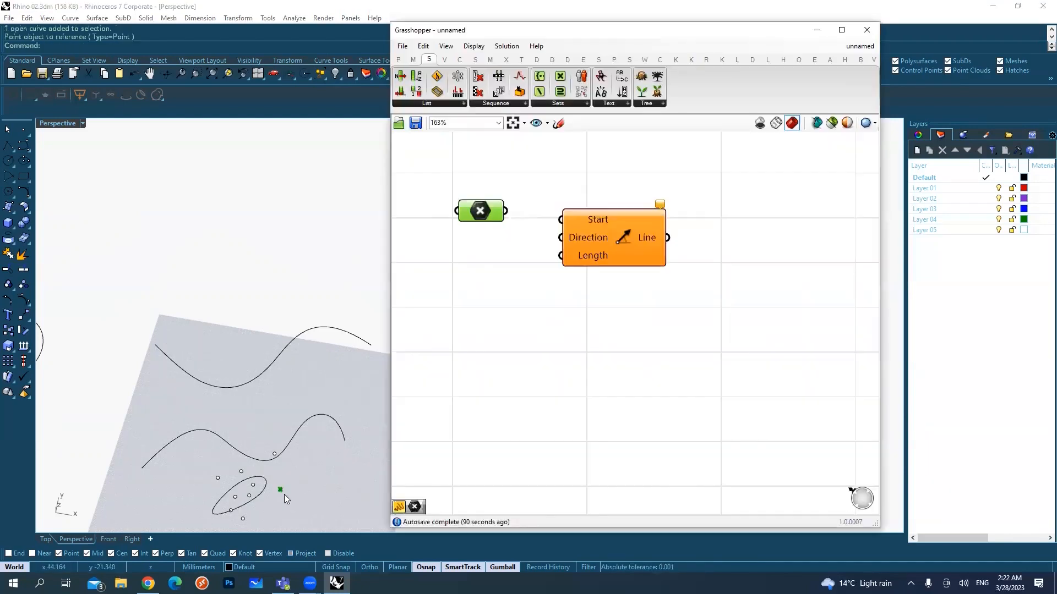
Step: Move the referenced point to the empty area beyond the curves and wire the Point parameter to the Line SDL's Start input
{"action": "left_click", "coordinate": [280, 490]}
{"action": "left_click_drag", "start_coordinate": [281, 486], "coordinate": [257, 207]}
{"action": "left_click", "coordinate": [309, 187]}
{"action": "scroll", "coordinate": [330, 187], "scroll_direction": "up", "scroll_amount": 4}
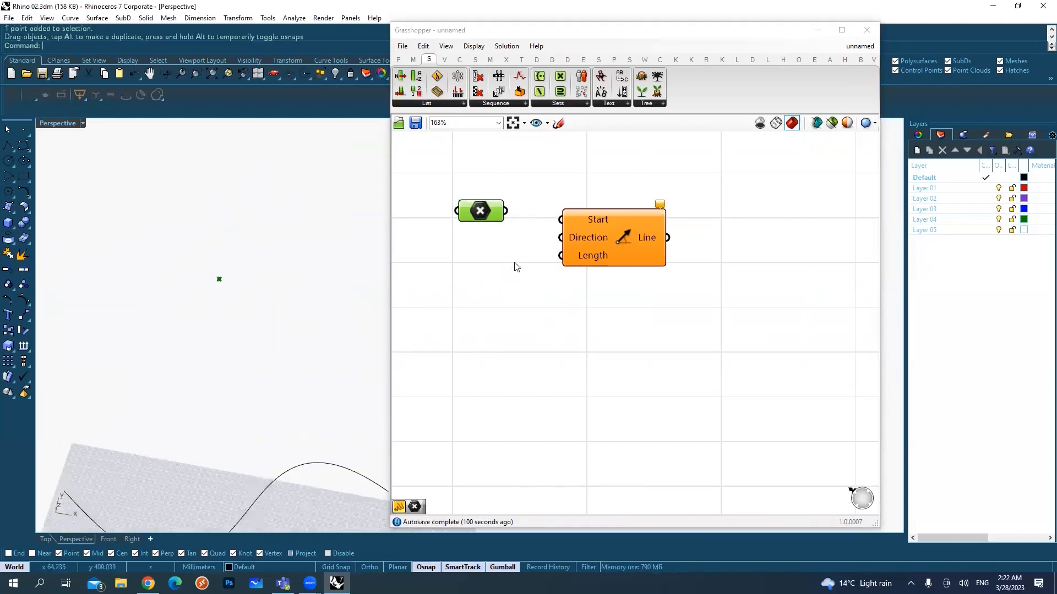
{"action": "left_click_drag", "start_coordinate": [506, 210], "coordinate": [560, 219]}
{"action": "left_click_drag", "start_coordinate": [621, 241], "coordinate": [660, 232]}
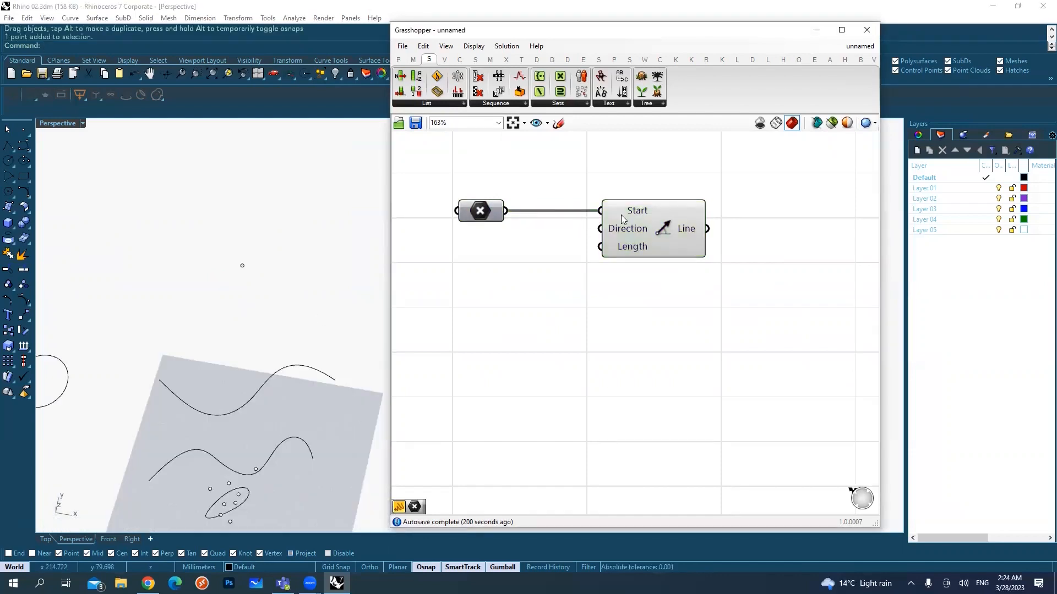
Step: Examine the Line SDL component's Start and Direction inputs and its Line output
{"action": "left_click", "coordinate": [638, 212]}
{"action": "left_click", "coordinate": [625, 169]}
{"action": "left_click", "coordinate": [651, 227]}
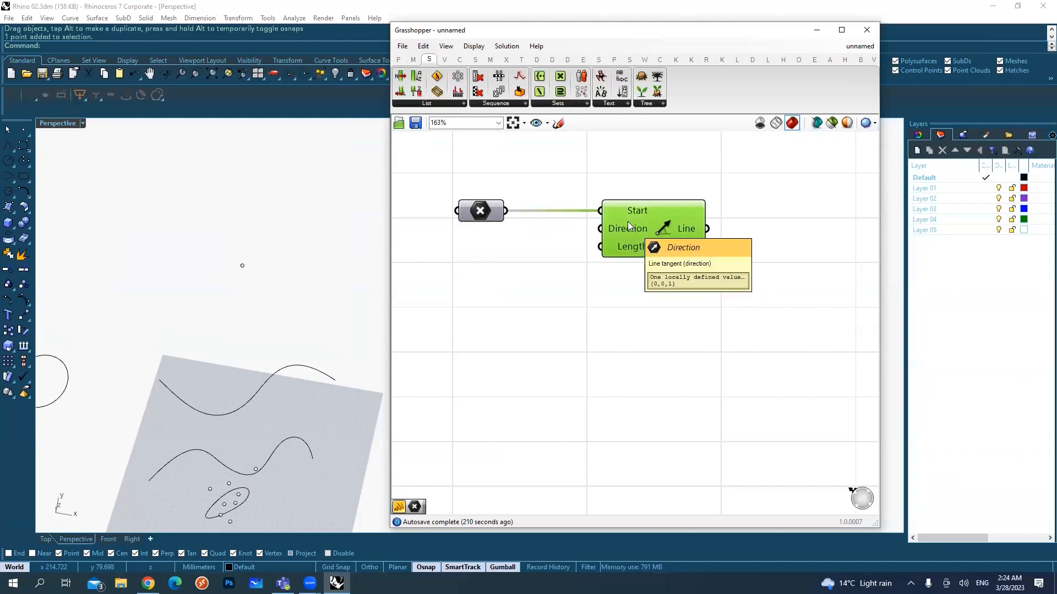
{"action": "left_click_drag", "start_coordinate": [573, 189], "coordinate": [628, 226]}
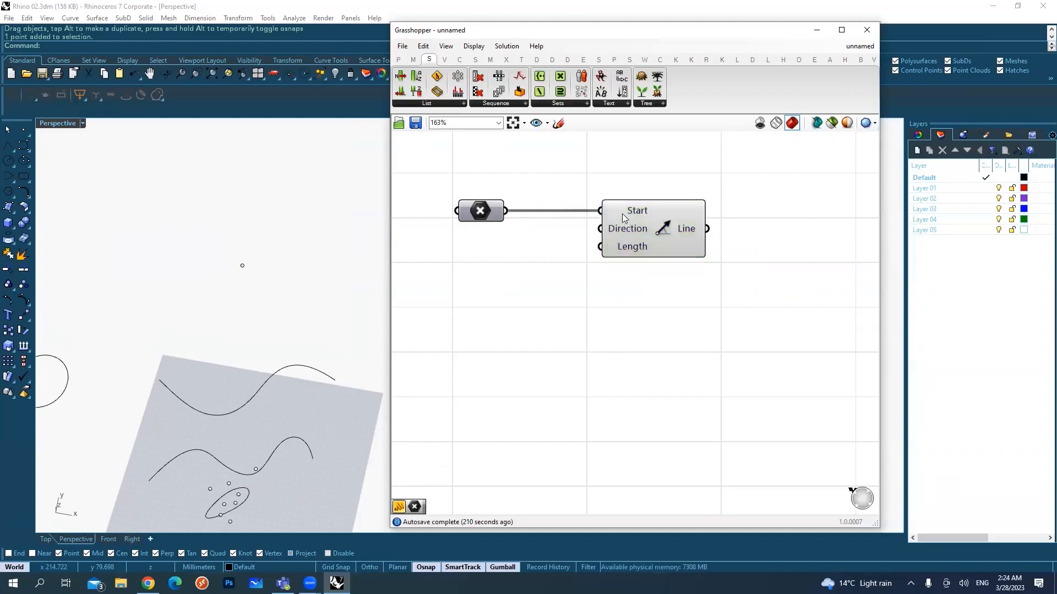
{"action": "left_click_drag", "start_coordinate": [561, 219], "coordinate": [657, 262]}
{"action": "left_click", "coordinate": [685, 235]}
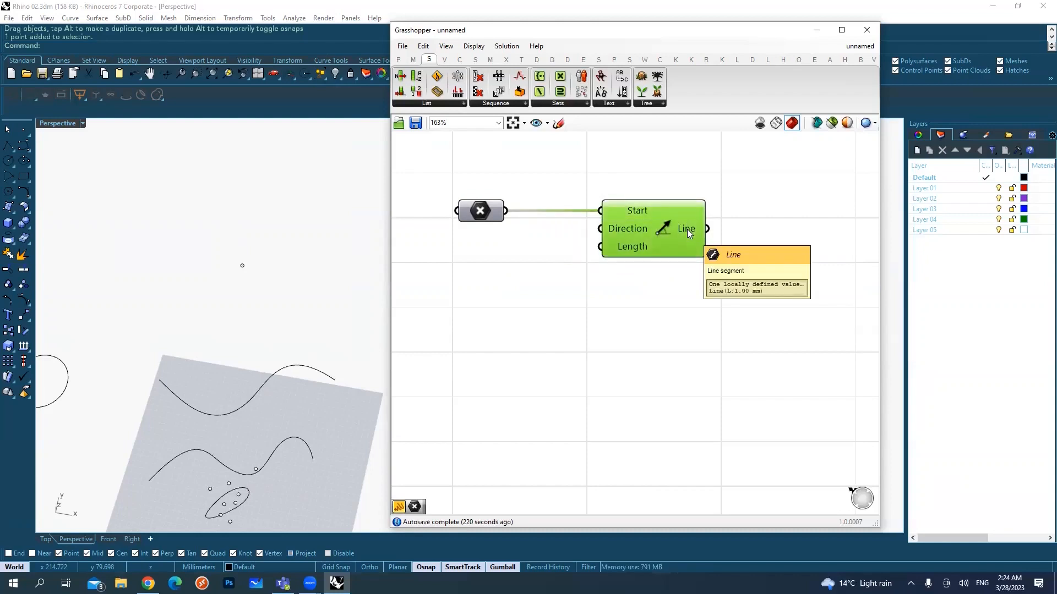
Step: Disable the preview of the Point parameter
{"action": "left_click_drag", "start_coordinate": [503, 267], "coordinate": [464, 201]}
{"action": "middle_click", "coordinate": [480, 204]}
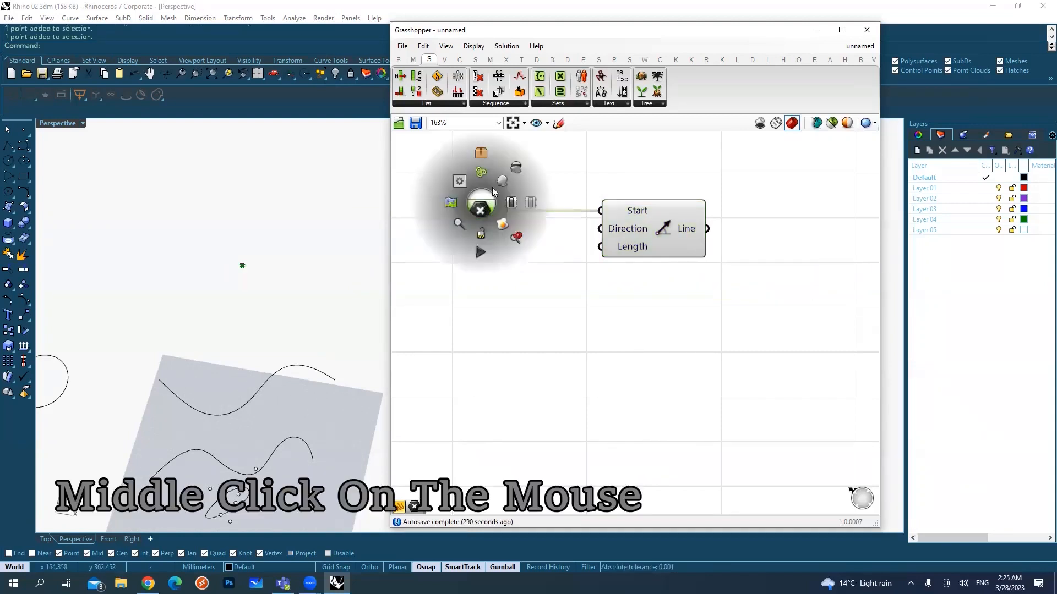
{"action": "left_click", "coordinate": [516, 168]}
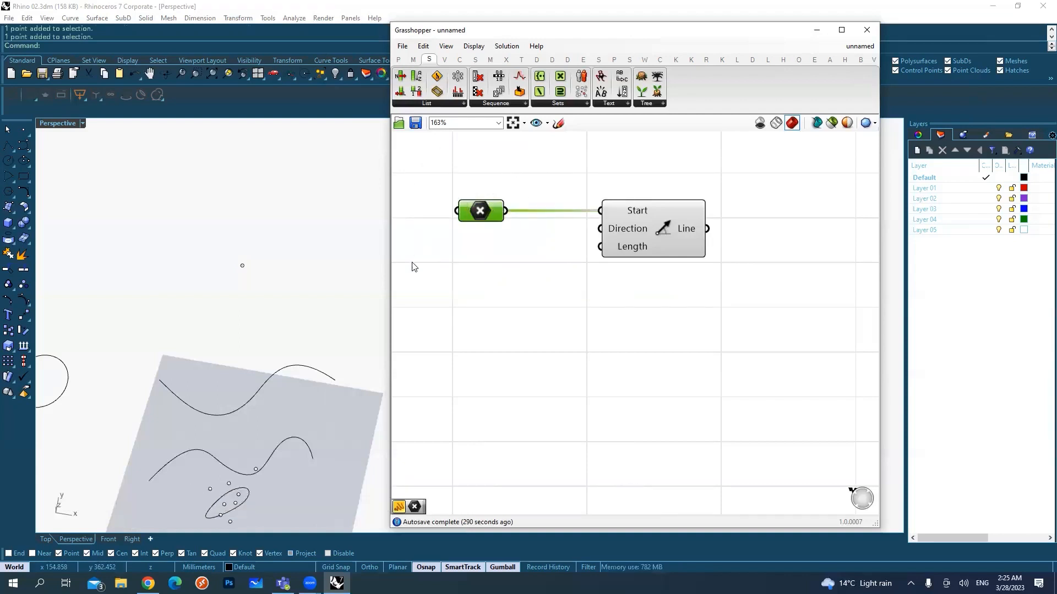
Step: Add a number slider with value 50 and connect it to the Length input of the Line SDL component
{"action": "left_click", "coordinate": [650, 232]}
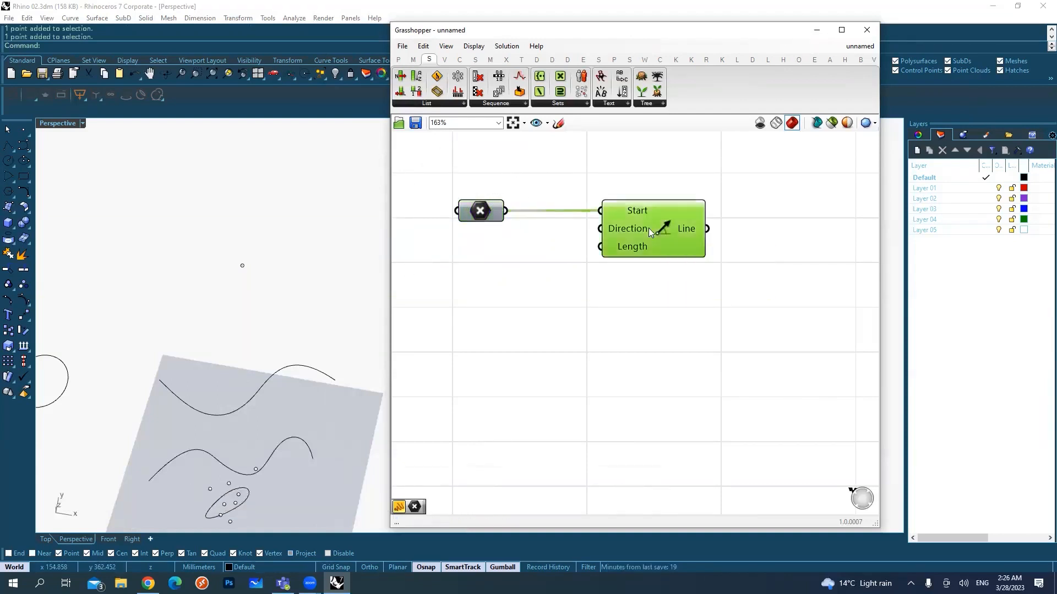
{"action": "mouse_move", "coordinate": [684, 226]}
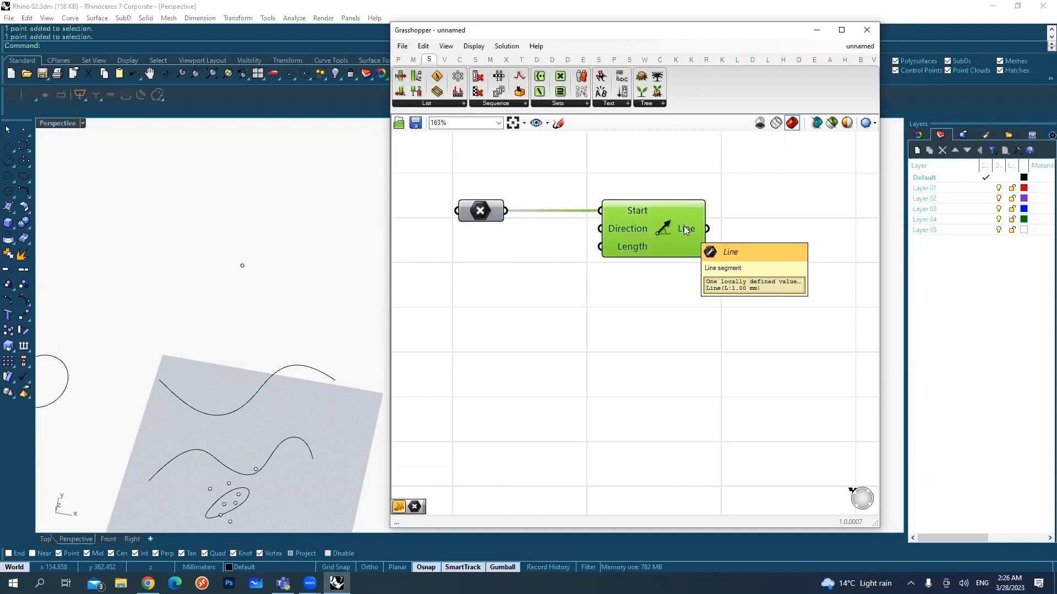
{"action": "mouse_move", "coordinate": [630, 249]}
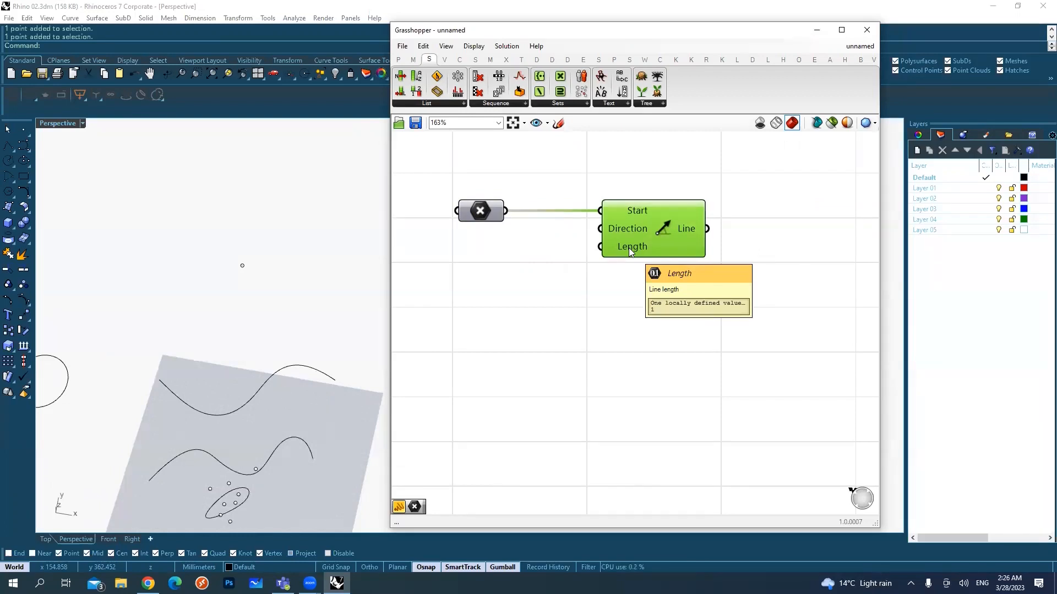
{"action": "double_click", "coordinate": [509, 311]}
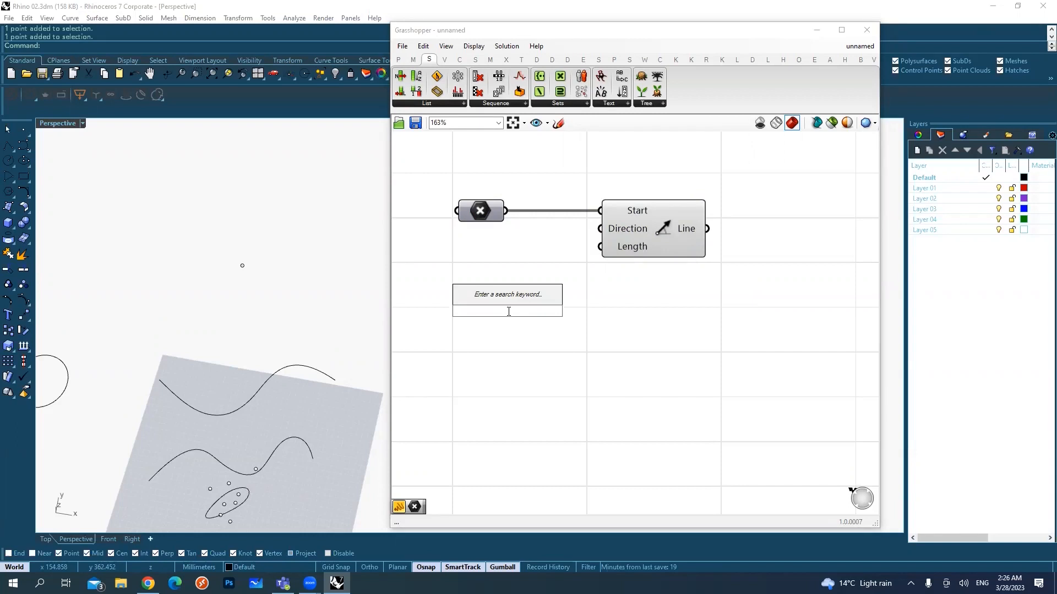
{"action": "type", "text": "50"}
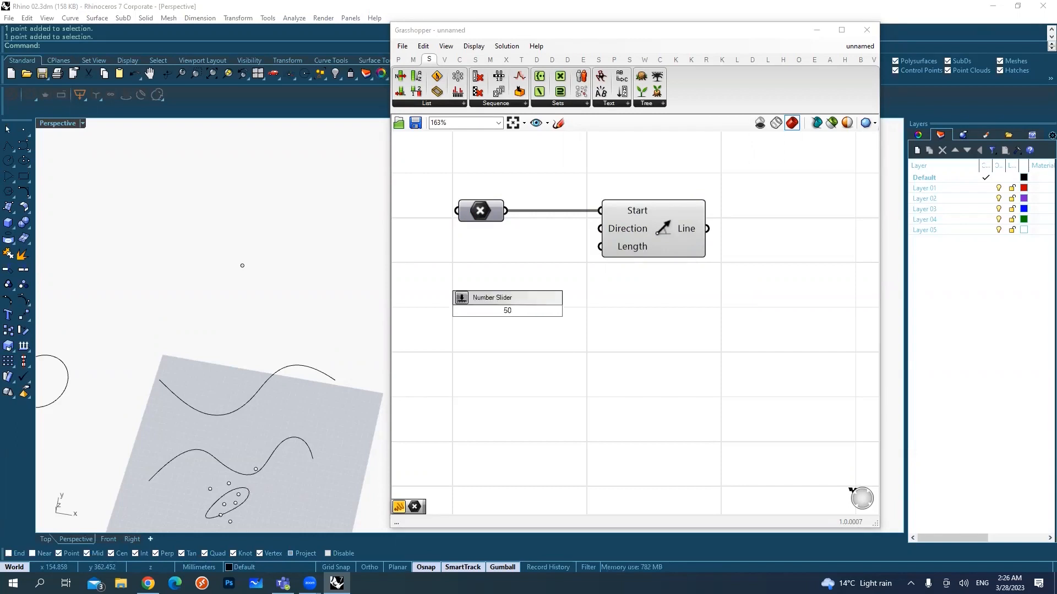
{"action": "key", "text": "Return"}
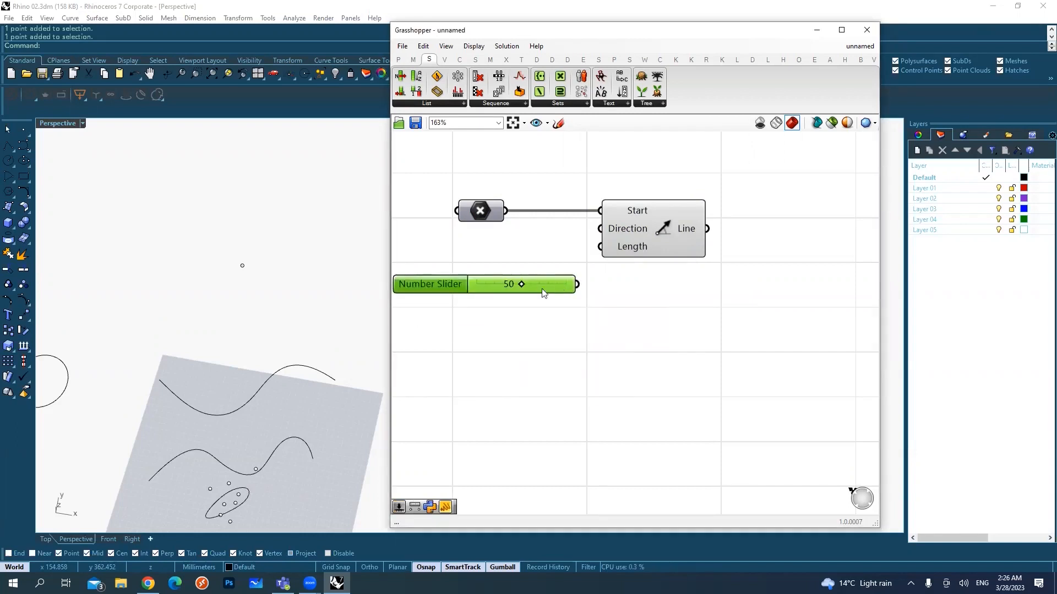
{"action": "left_click_drag", "start_coordinate": [577, 284], "coordinate": [599, 247]}
{"action": "left_click", "coordinate": [685, 289]}
{"action": "right_click_drag", "start_coordinate": [248, 316], "coordinate": [253, 288]}
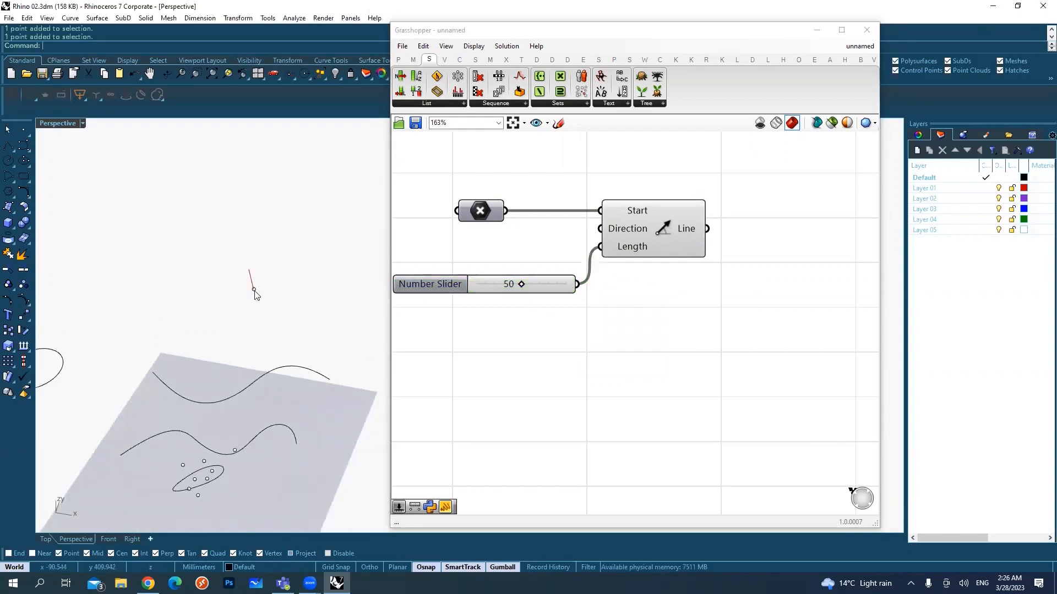
{"action": "scroll", "coordinate": [263, 283], "scroll_direction": "up", "scroll_amount": 4}
{"action": "scroll", "coordinate": [263, 286], "scroll_direction": "up", "scroll_amount": 2}
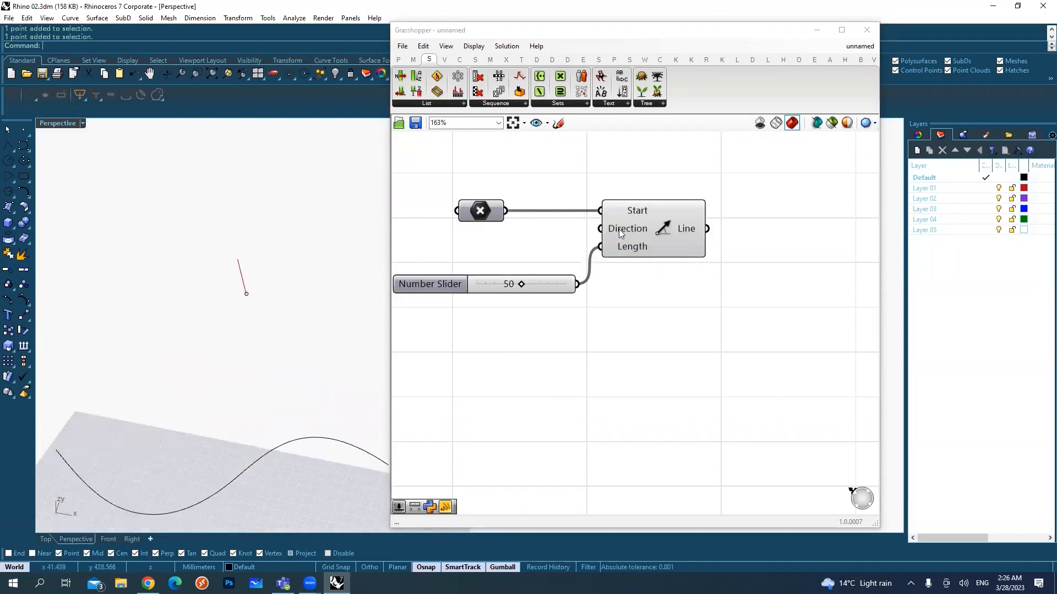
Step: Add a Unit X vector component and connect it to the Direction input of the Line SDL component
{"action": "mouse_move", "coordinate": [627, 229]}
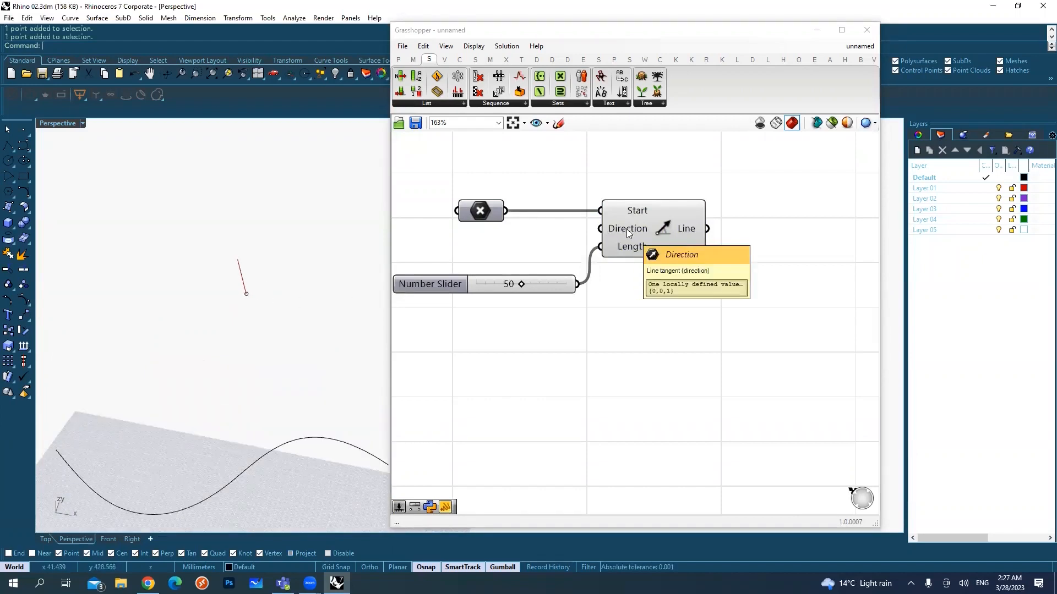
{"action": "double_click", "coordinate": [537, 242]}
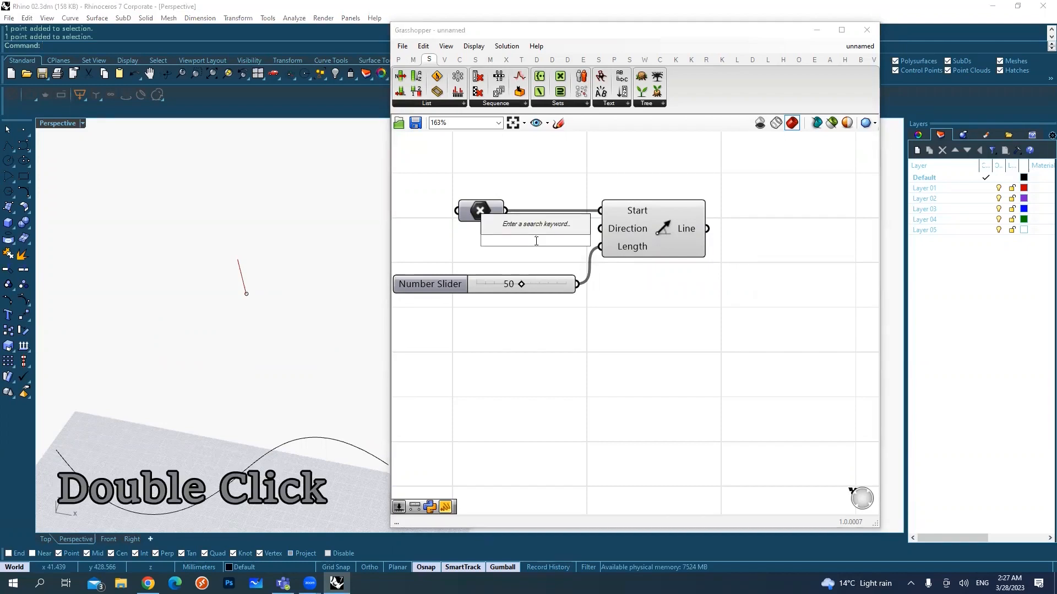
{"action": "type", "text": "x"}
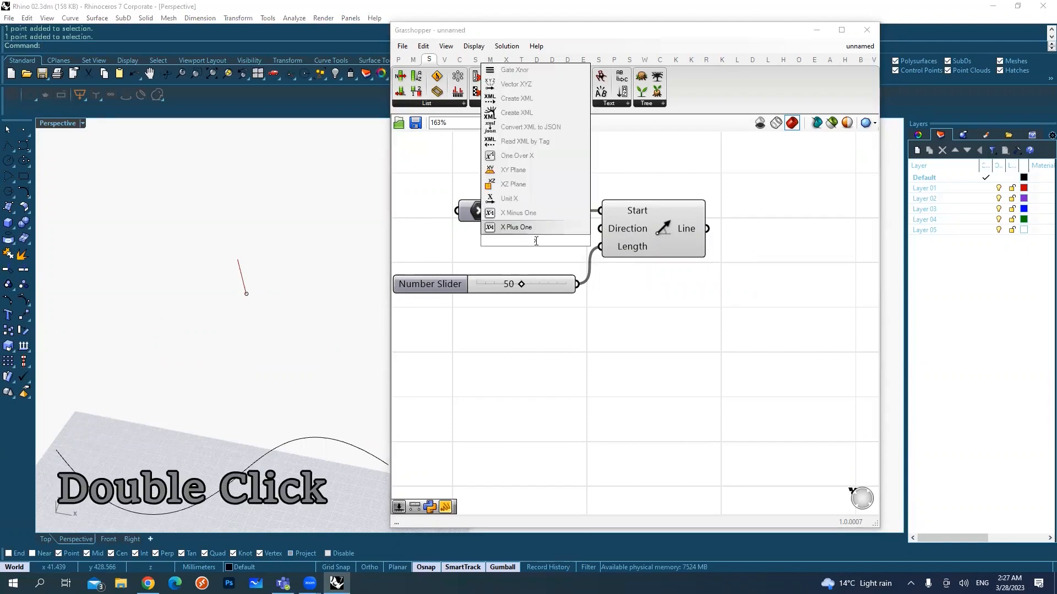
{"action": "left_click", "coordinate": [511, 199]}
{"action": "left_click_drag", "start_coordinate": [523, 235], "coordinate": [488, 238]}
{"action": "left_click_drag", "start_coordinate": [562, 244], "coordinate": [600, 229]}
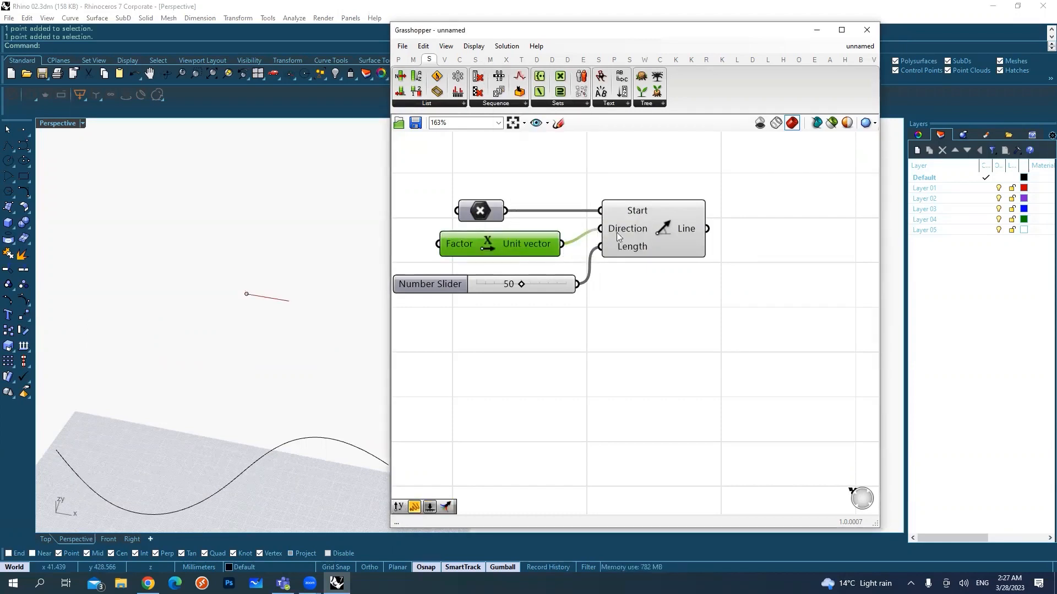
{"action": "left_click_drag", "start_coordinate": [207, 268], "coordinate": [264, 322]}
{"action": "mouse_move", "coordinate": [268, 314]}
{"action": "right_mouse_down"}
{"action": "mouse_move", "coordinate": [281, 340]}
{"action": "mouse_move", "coordinate": [286, 315]}
{"action": "right_mouse_up"}
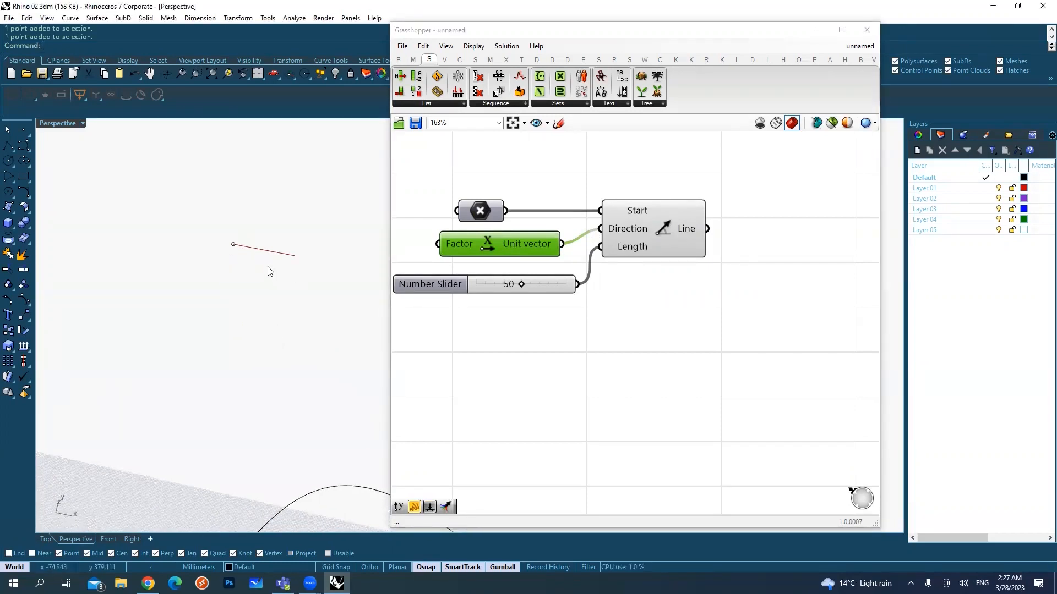
{"action": "right_click_drag", "start_coordinate": [299, 270], "coordinate": [238, 259]}
Step: Set the length slider to 100 and inspect the resulting line in the Perspective viewport
{"action": "left_click_drag", "start_coordinate": [521, 284], "coordinate": [533, 285]}
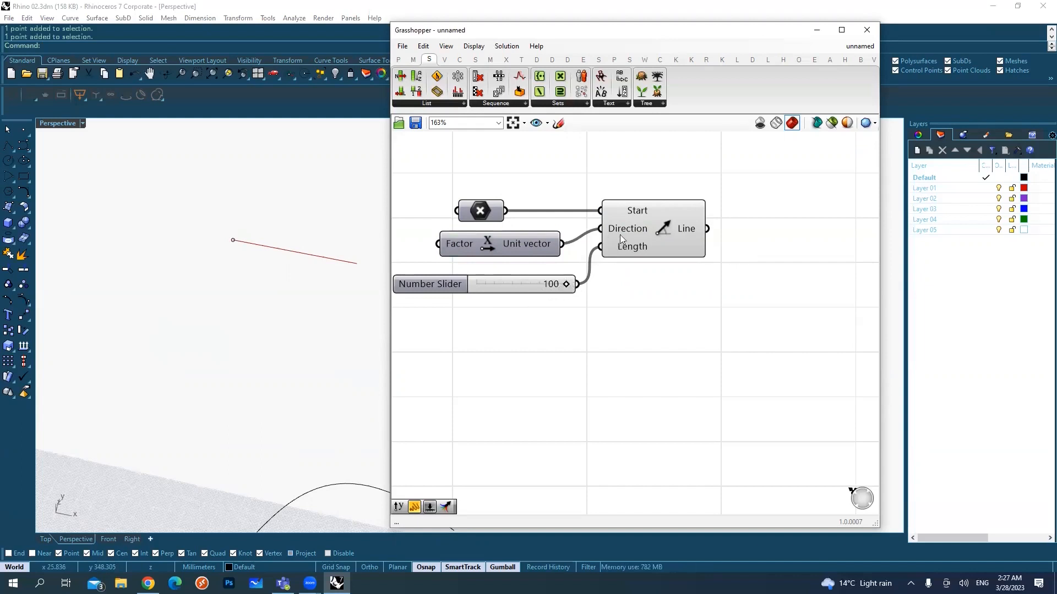
{"action": "right_click_drag", "start_coordinate": [246, 273], "coordinate": [127, 344], "text": "shift"}
{"action": "scroll", "coordinate": [168, 308], "scroll_direction": "up", "scroll_amount": 3}
{"action": "right_click_drag", "start_coordinate": [194, 306], "coordinate": [135, 273]}
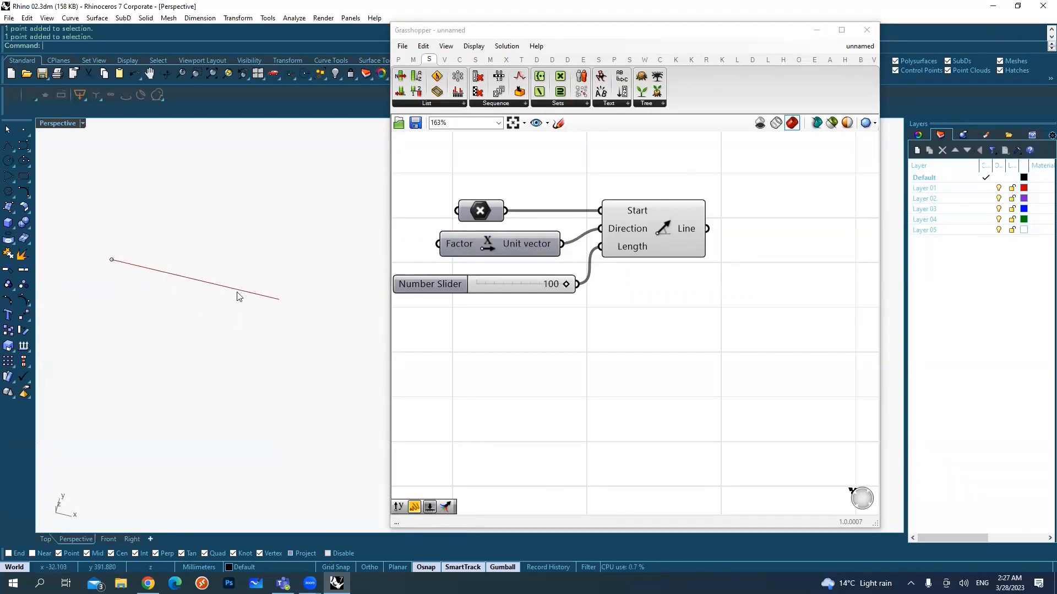
{"action": "scroll", "coordinate": [669, 301], "scroll_direction": "down", "scroll_amount": 2}
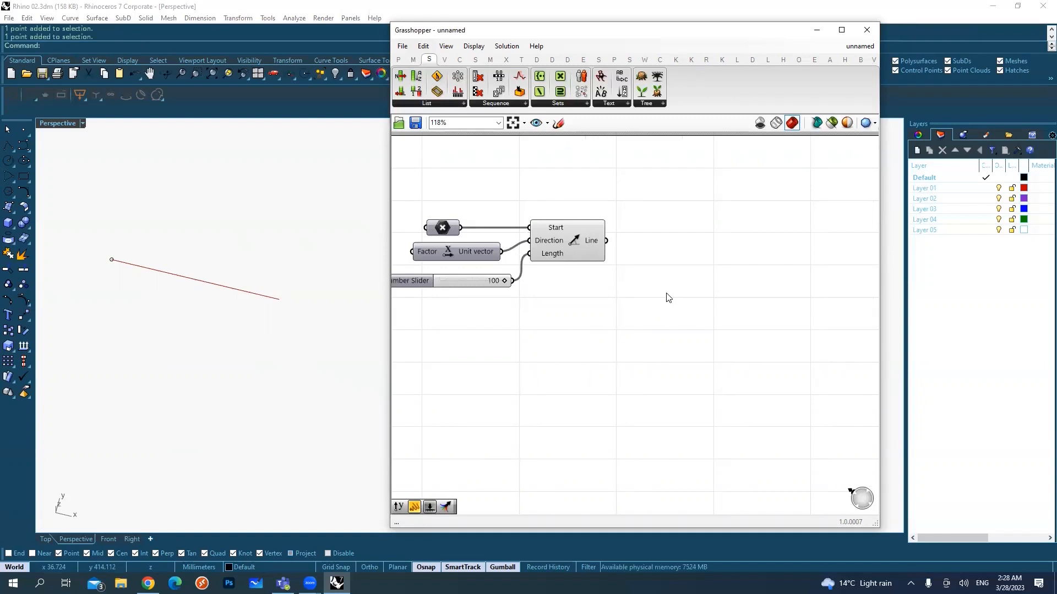
Step: Add a Panel above the Line SDL component and connect the Line output to it
{"action": "double_click", "coordinate": [673, 289]}
{"action": "type", "text": "p"}
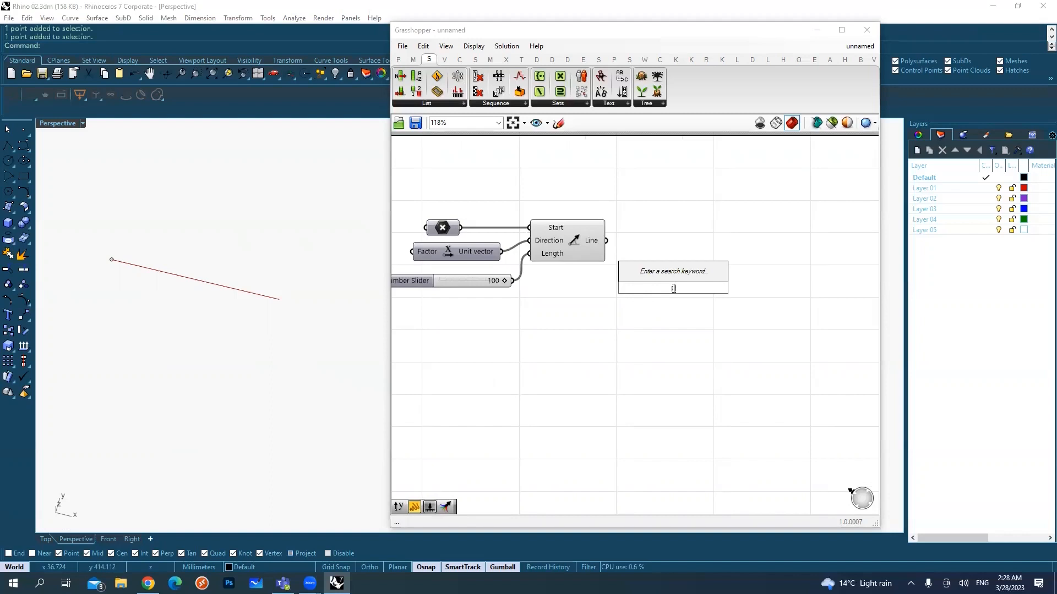
{"action": "type", "text": "anel"}
{"action": "left_click", "coordinate": [665, 274]}
{"action": "left_click_drag", "start_coordinate": [608, 245], "coordinate": [655, 196]}
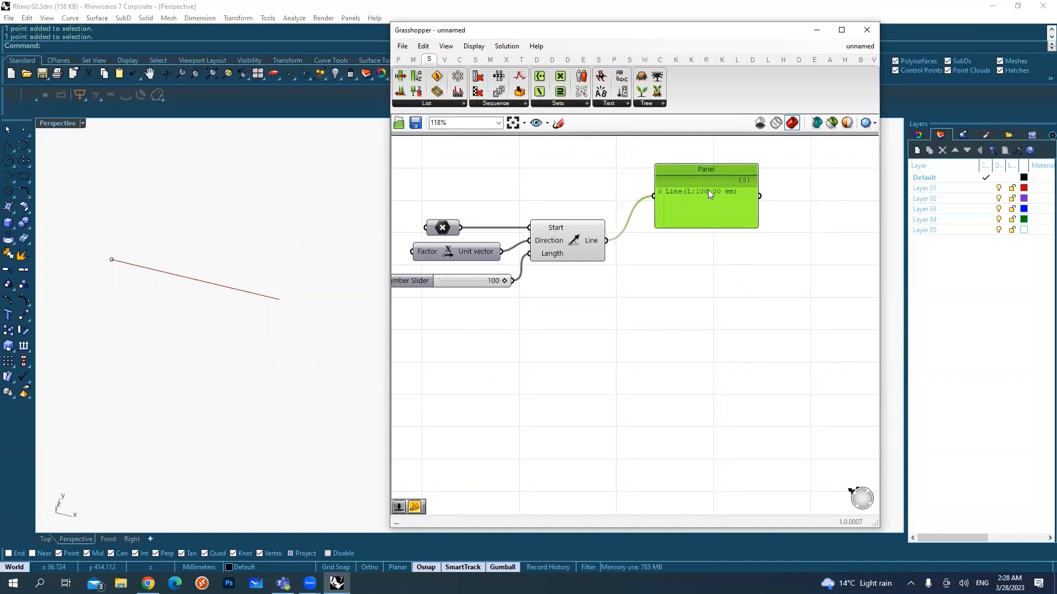
{"action": "scroll", "coordinate": [699, 187], "scroll_direction": "up", "scroll_amount": 1}
{"action": "left_click_drag", "start_coordinate": [638, 171], "coordinate": [675, 186]}
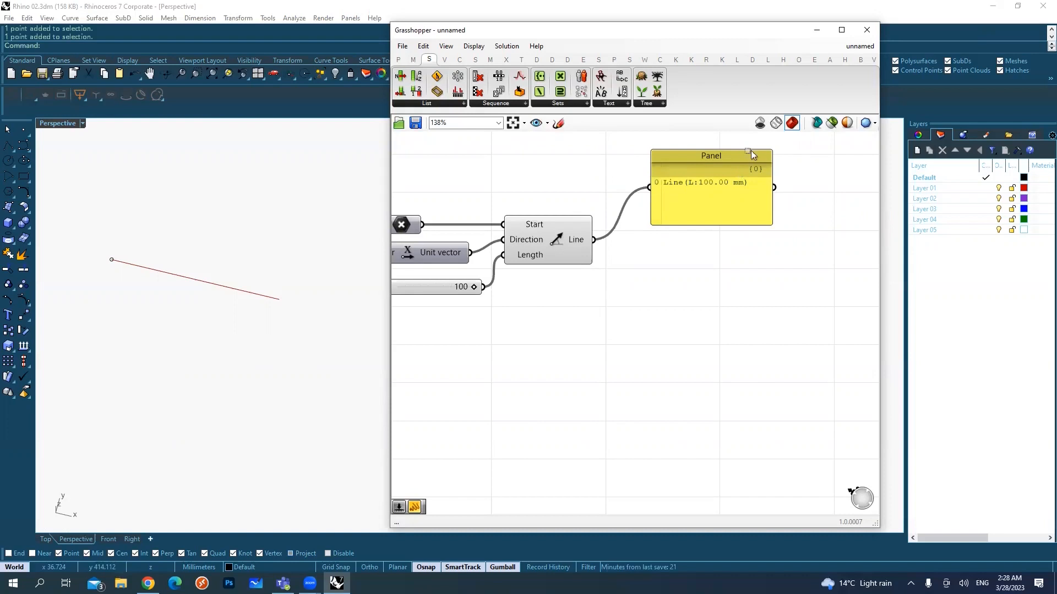
{"action": "left_click_drag", "start_coordinate": [763, 174], "coordinate": [766, 176]}
{"action": "right_click_drag", "start_coordinate": [742, 200], "coordinate": [734, 229]}
{"action": "left_click_drag", "start_coordinate": [731, 230], "coordinate": [727, 212]}
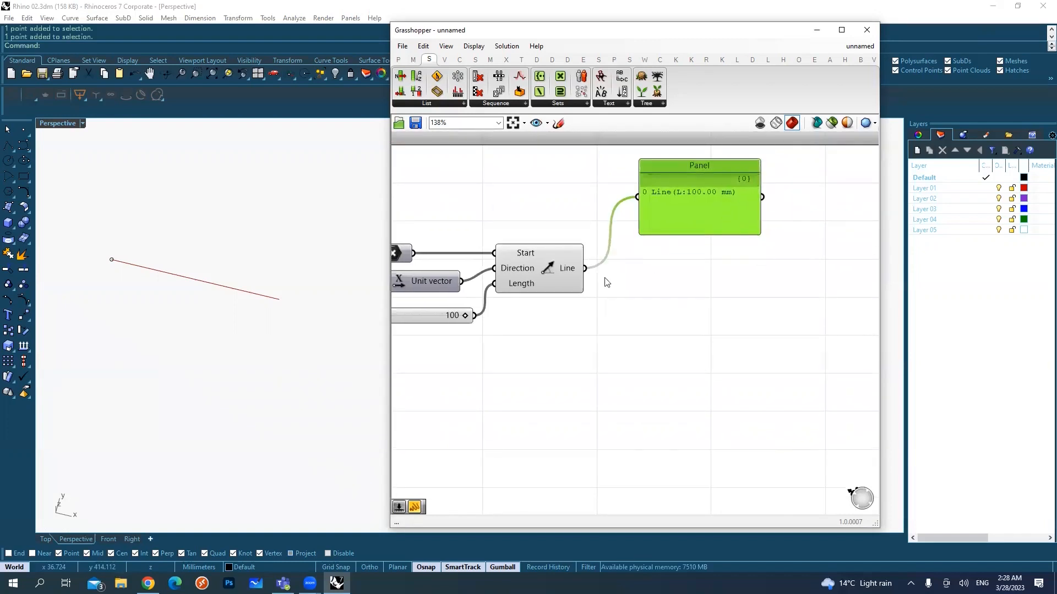
{"action": "left_click", "coordinate": [567, 275]}
{"action": "left_click", "coordinate": [681, 316]}
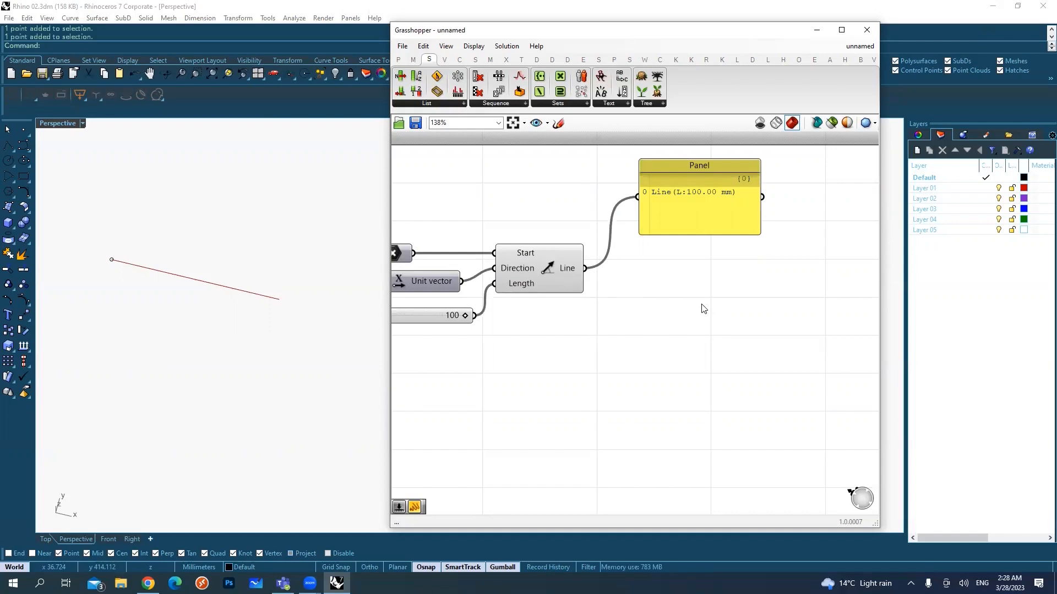
Step: Add a Divide Curve component and connect the Line output to its Curve input, checking the division points in the Perspective viewport
{"action": "left_click", "coordinate": [460, 60]}
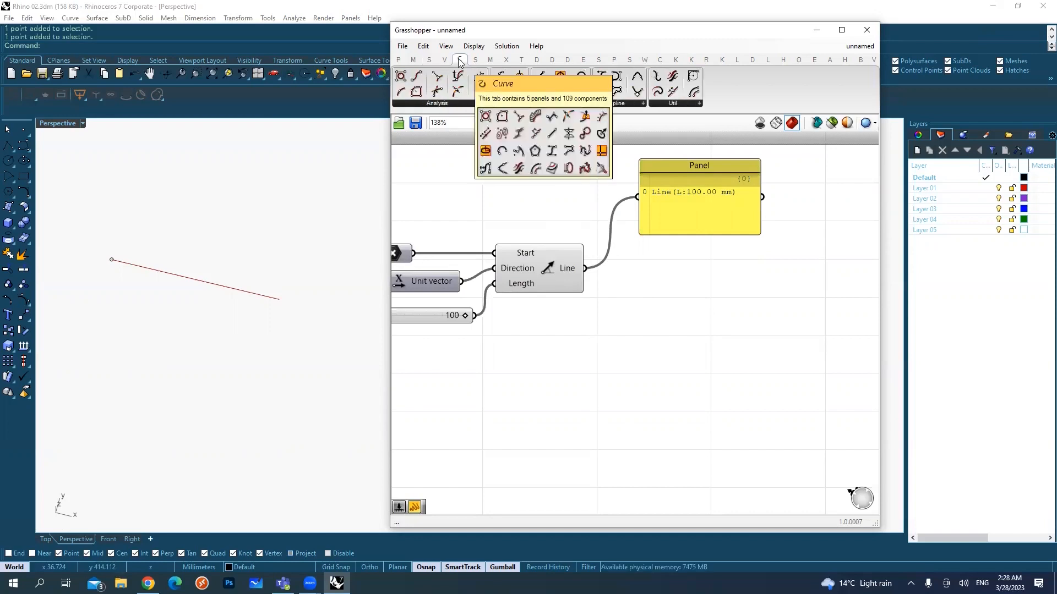
{"action": "left_click", "coordinate": [509, 104]}
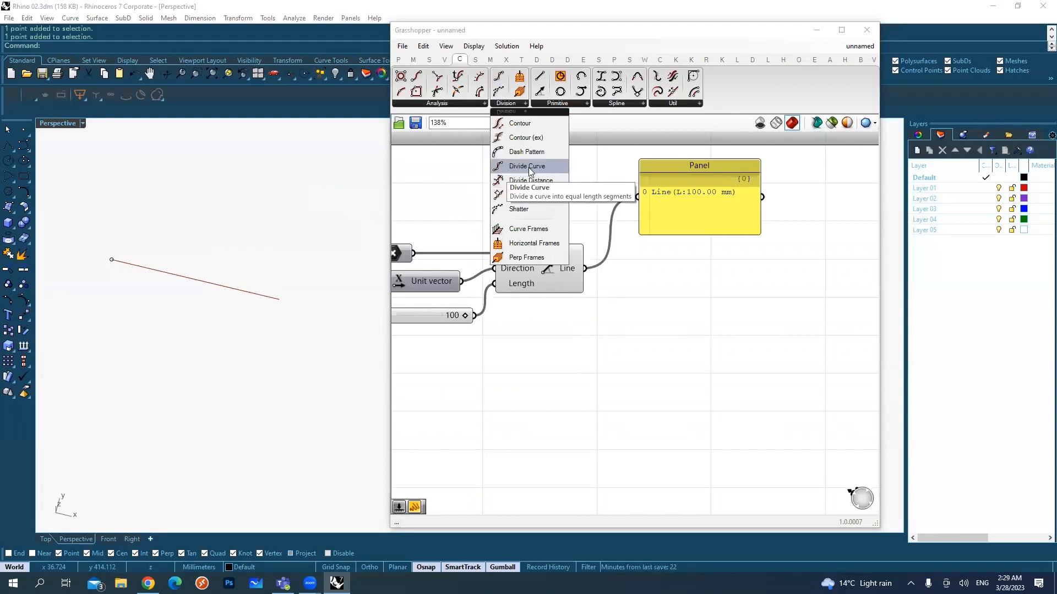
{"action": "left_click", "coordinate": [521, 171]}
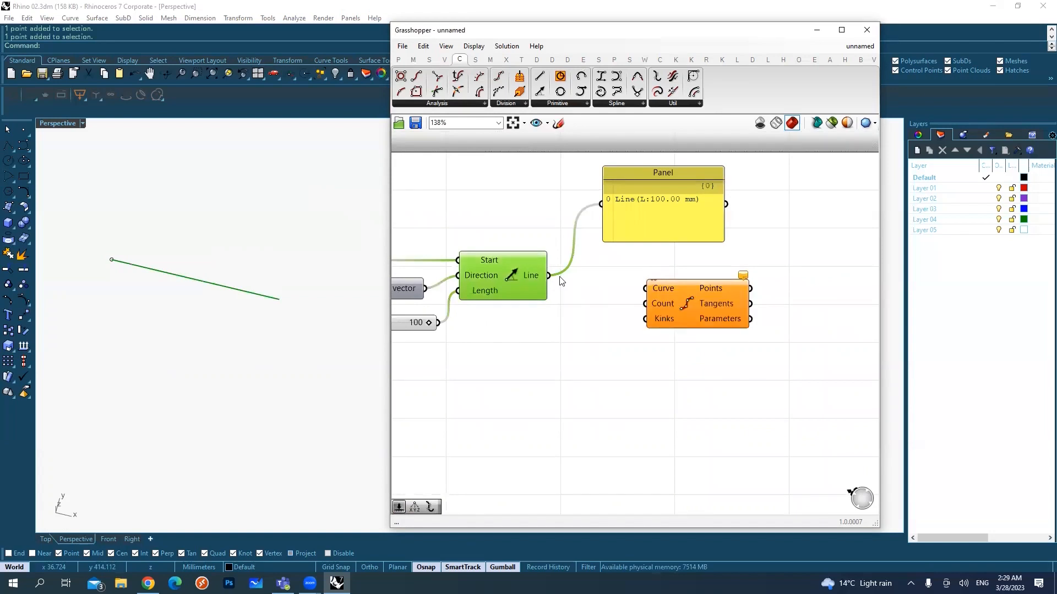
{"action": "left_click_drag", "start_coordinate": [549, 275], "coordinate": [671, 271]}
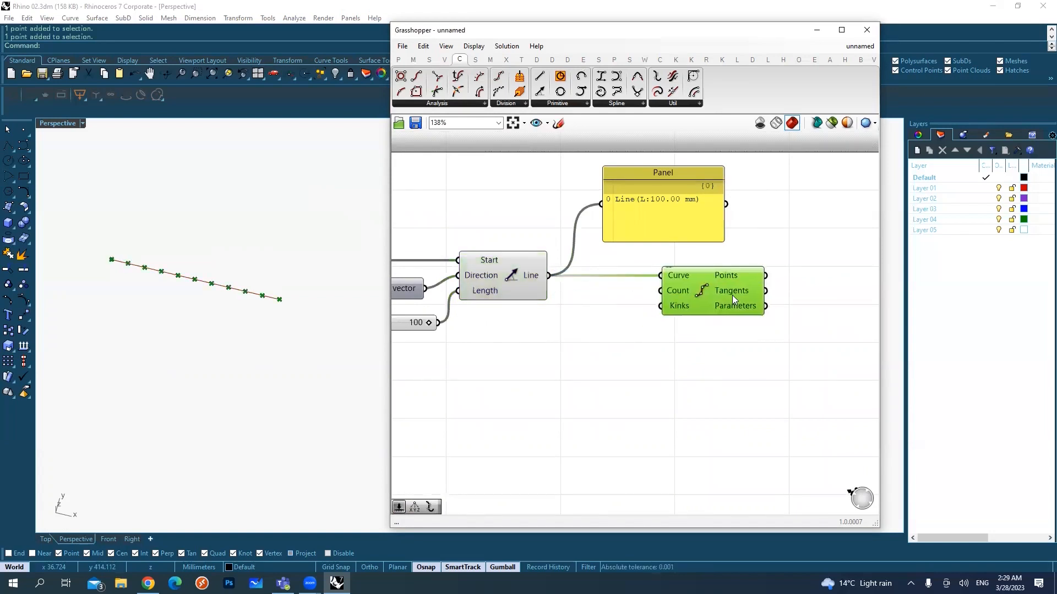
{"action": "left_click", "coordinate": [649, 263]}
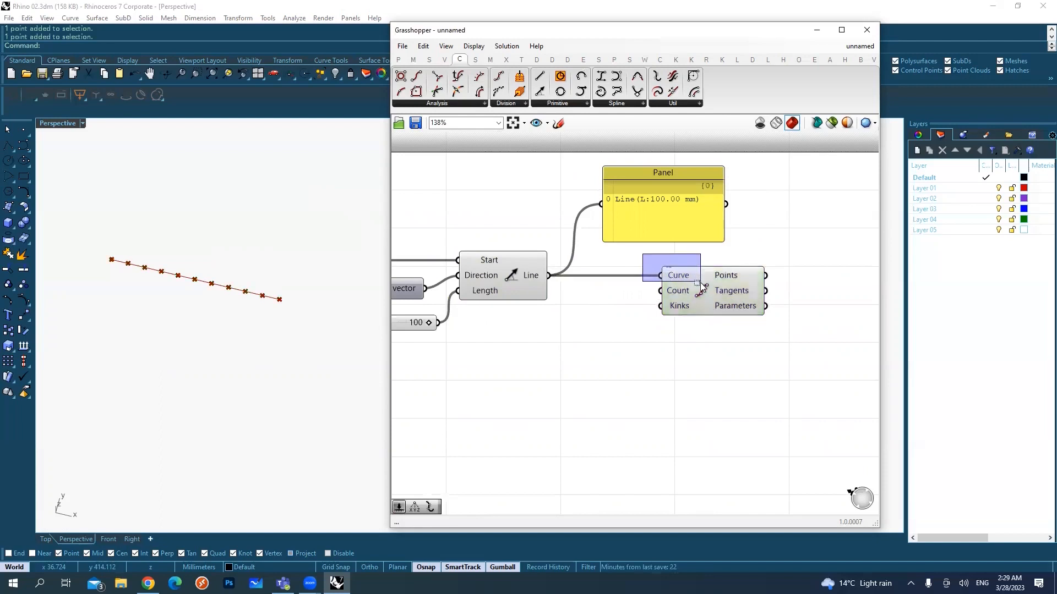
{"action": "mouse_move", "coordinate": [672, 296]}
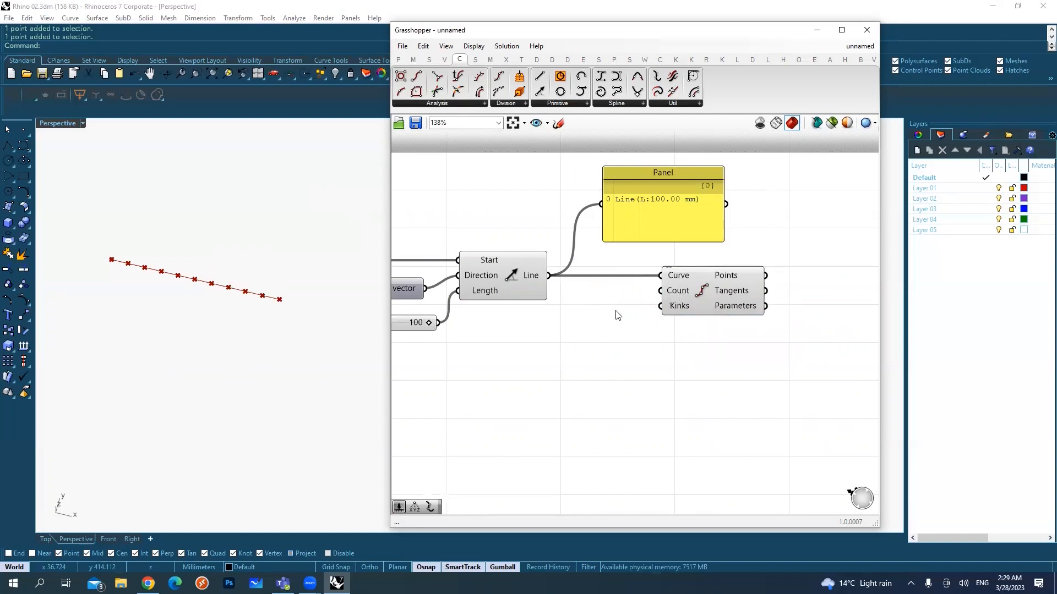
{"action": "left_click_drag", "start_coordinate": [90, 245], "coordinate": [147, 301]}
{"action": "left_click_drag", "start_coordinate": [187, 224], "coordinate": [254, 325]}
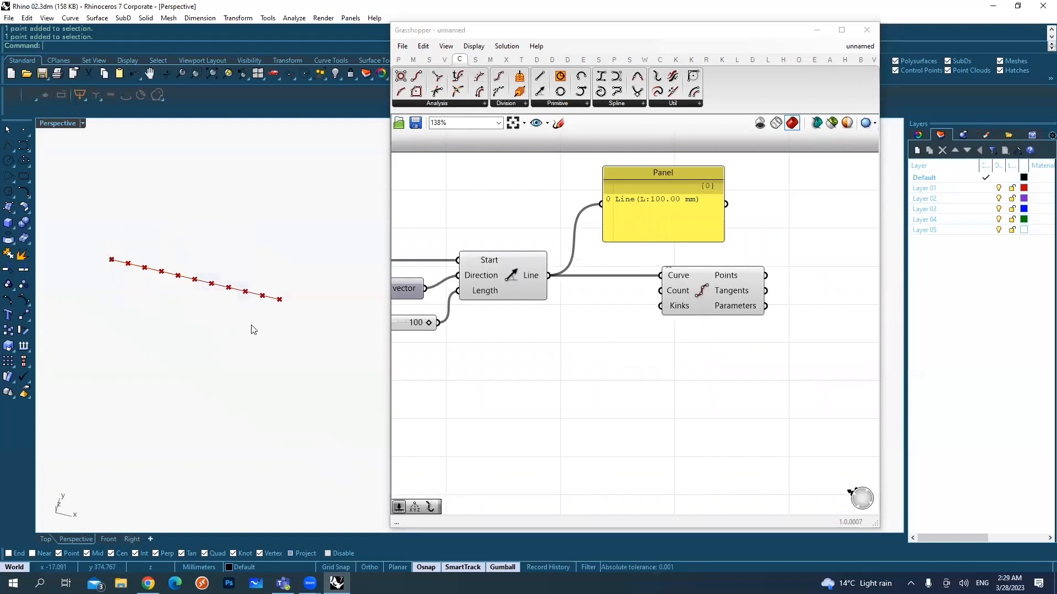
Step: Add a number slider with value 13 and connect it to the Count input of the Divide Curve component
{"action": "double_click", "coordinate": [588, 324]}
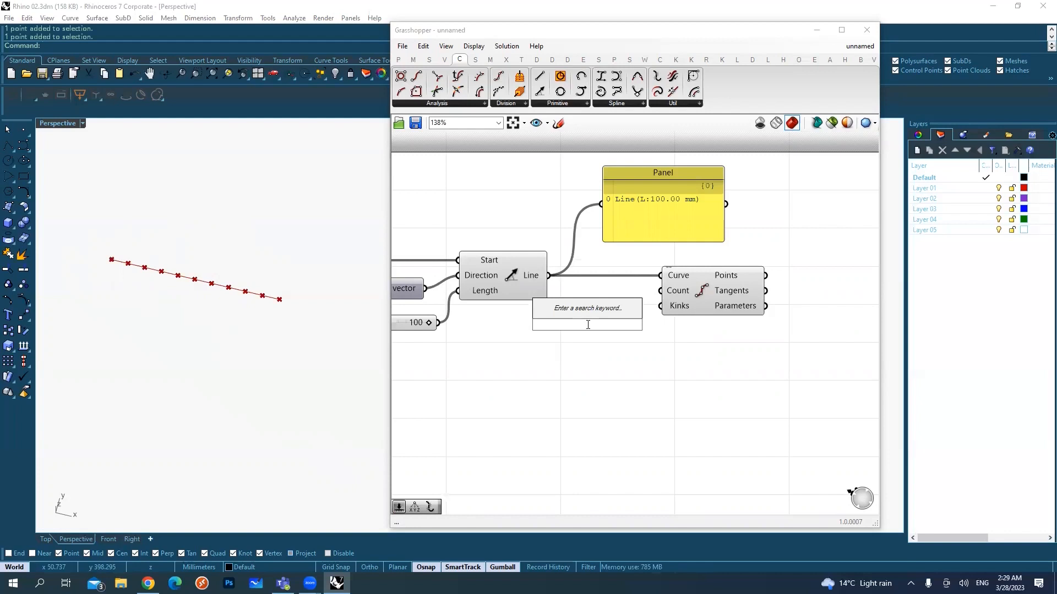
{"action": "type", "text": "13"}
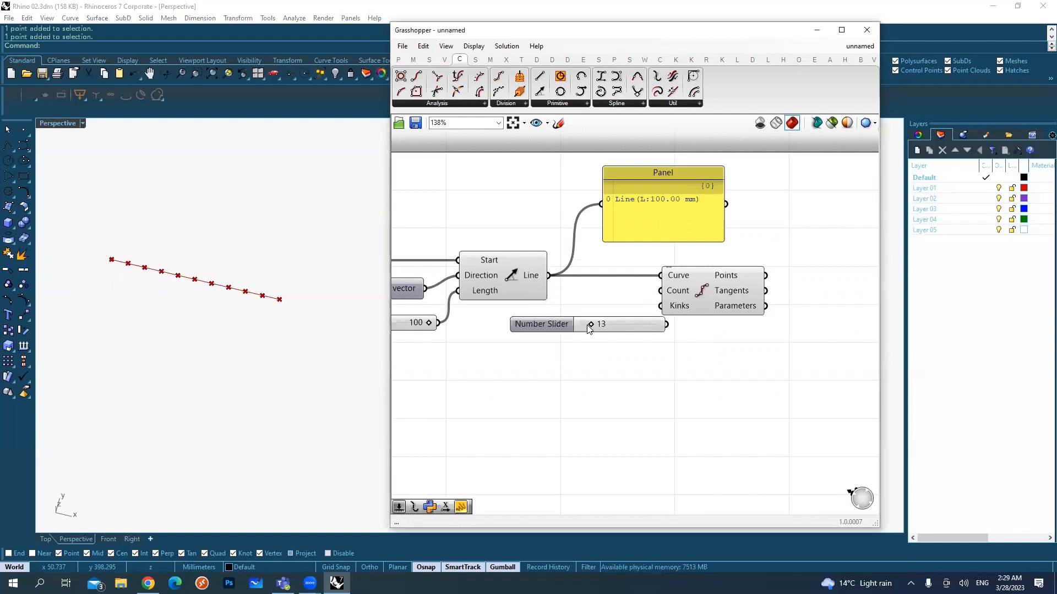
{"action": "key", "text": "Return"}
{"action": "left_click_drag", "start_coordinate": [605, 340], "coordinate": [662, 294]}
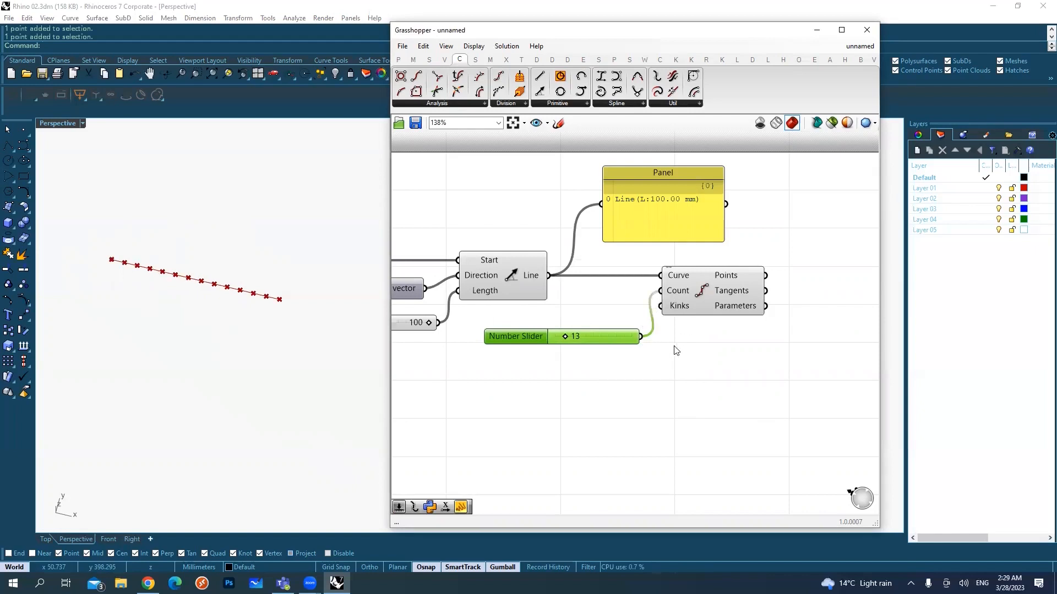
Step: Copy the panel attached to the Line output
{"action": "right_click_drag", "start_coordinate": [681, 237], "coordinate": [583, 265]}
{"action": "left_click", "coordinate": [584, 265]}
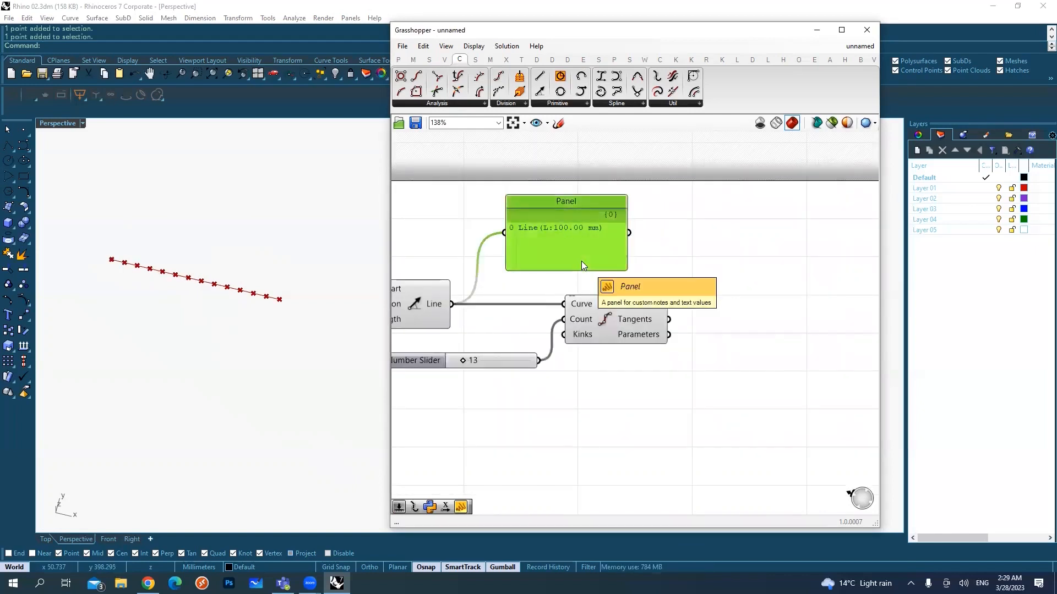
{"action": "type", "text": "c"}
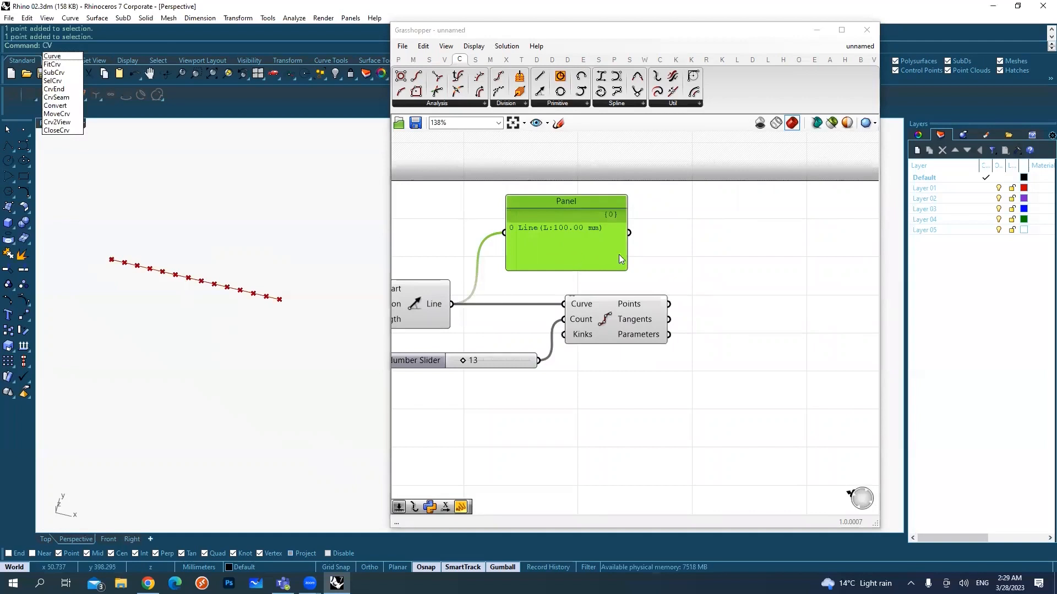
{"action": "left_click_drag", "start_coordinate": [552, 232], "coordinate": [546, 229]}
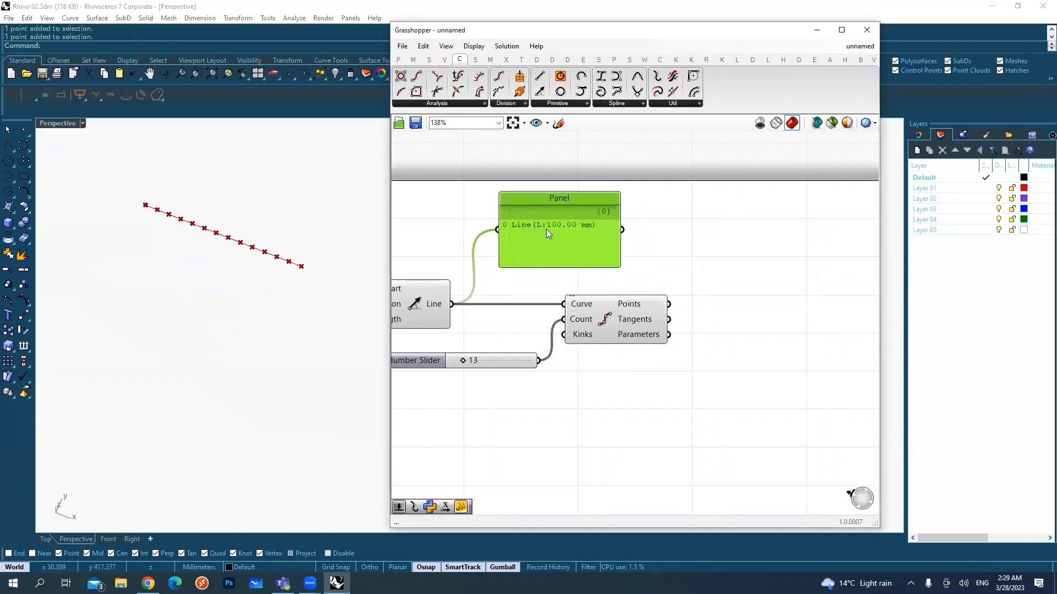
{"action": "key", "text": "ctrl+c"}
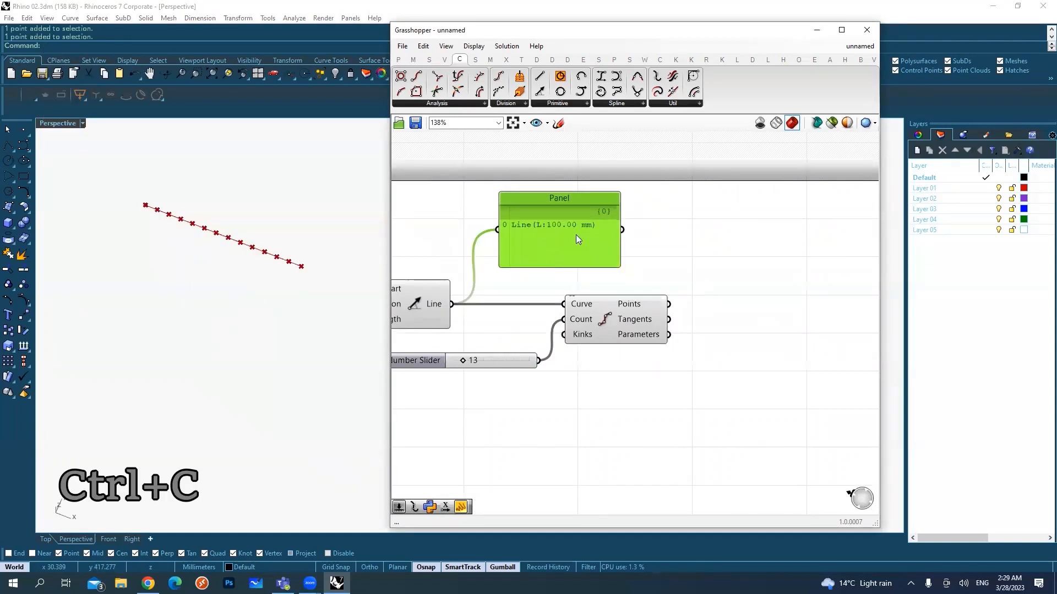
{"action": "key", "text": "ctrl+b"}
{"action": "right_click_drag", "start_coordinate": [591, 240], "coordinate": [587, 242]}
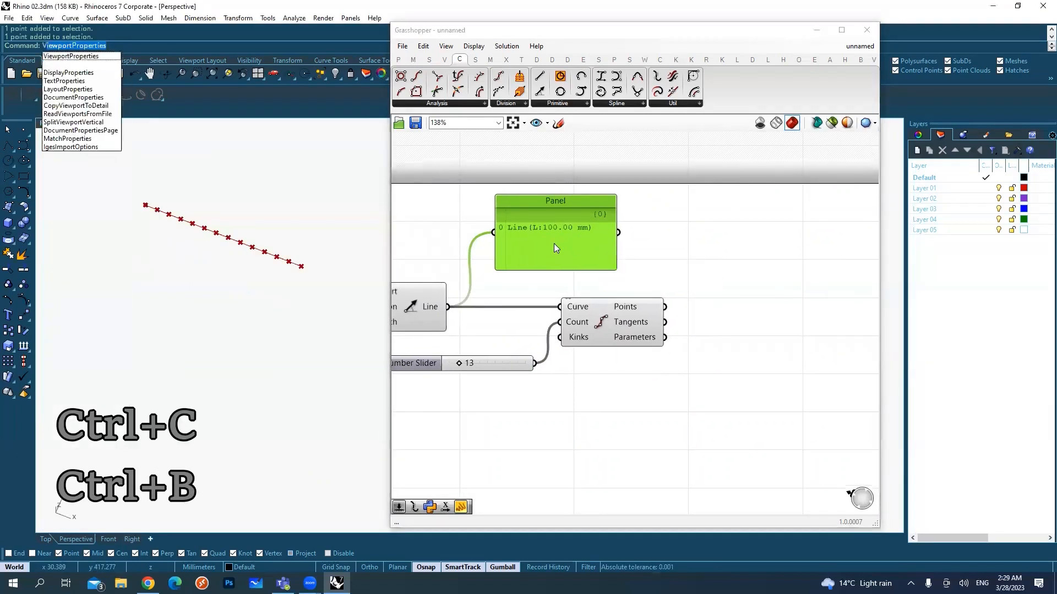
{"action": "key", "text": "Escape"}
{"action": "left_click", "coordinate": [603, 38]}
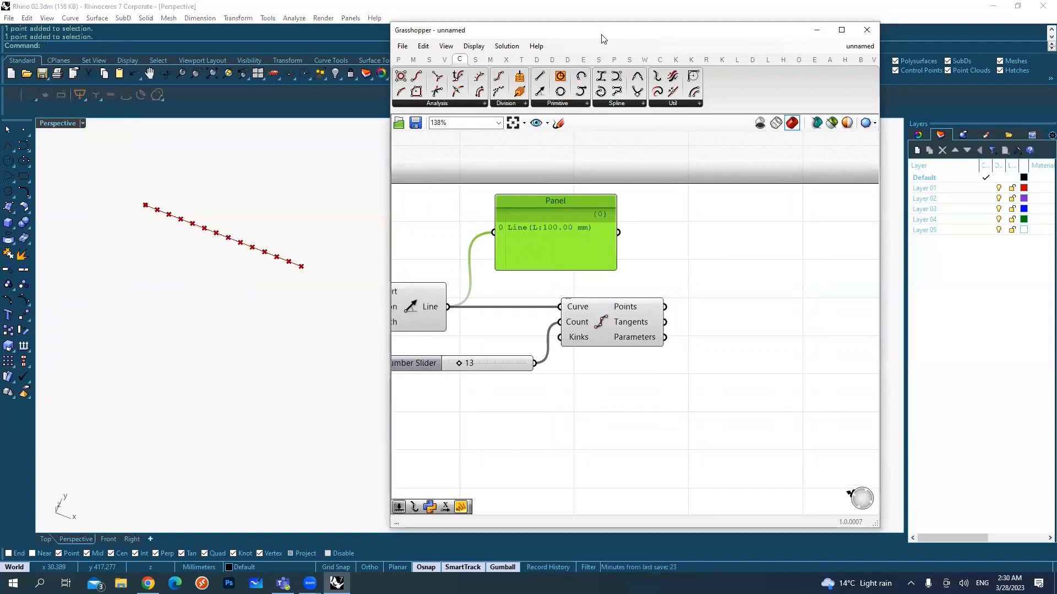
Step: Place the copied panel beside Divide Curve, widened, and feed the Points output into it
{"action": "left_click_drag", "start_coordinate": [655, 304], "coordinate": [676, 261]}
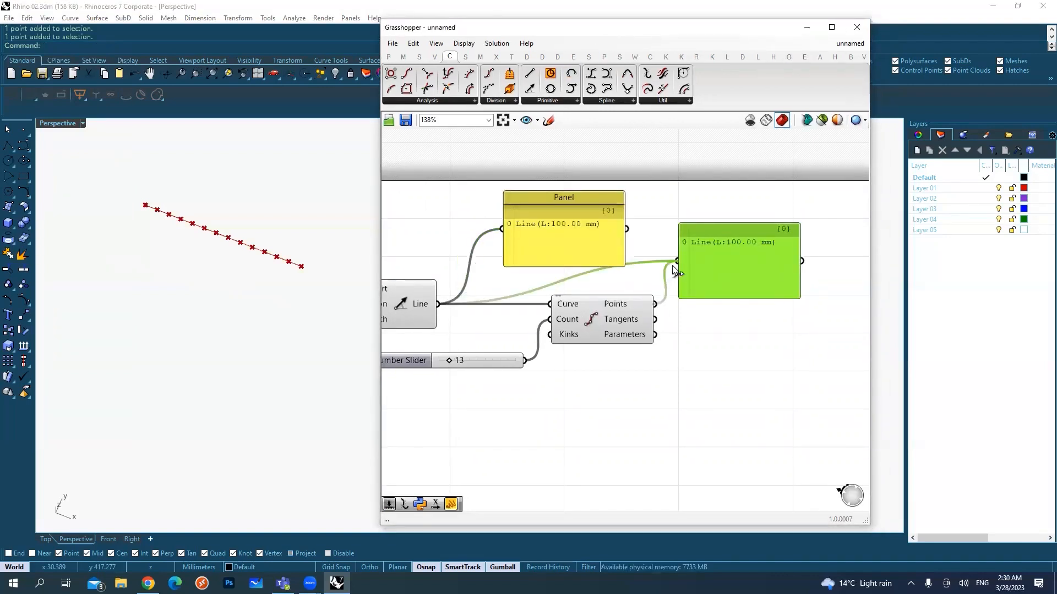
{"action": "right_click_drag", "start_coordinate": [743, 294], "coordinate": [720, 296]}
{"action": "left_click_drag", "start_coordinate": [774, 291], "coordinate": [786, 287]}
{"action": "right_click_drag", "start_coordinate": [790, 288], "coordinate": [694, 296]}
{"action": "left_click_drag", "start_coordinate": [694, 282], "coordinate": [789, 276]}
{"action": "right_click_drag", "start_coordinate": [479, 342], "coordinate": [570, 319]}
{"action": "scroll", "coordinate": [572, 320], "scroll_direction": "down", "scroll_amount": 1}
{"action": "left_click_drag", "start_coordinate": [567, 279], "coordinate": [605, 297]}
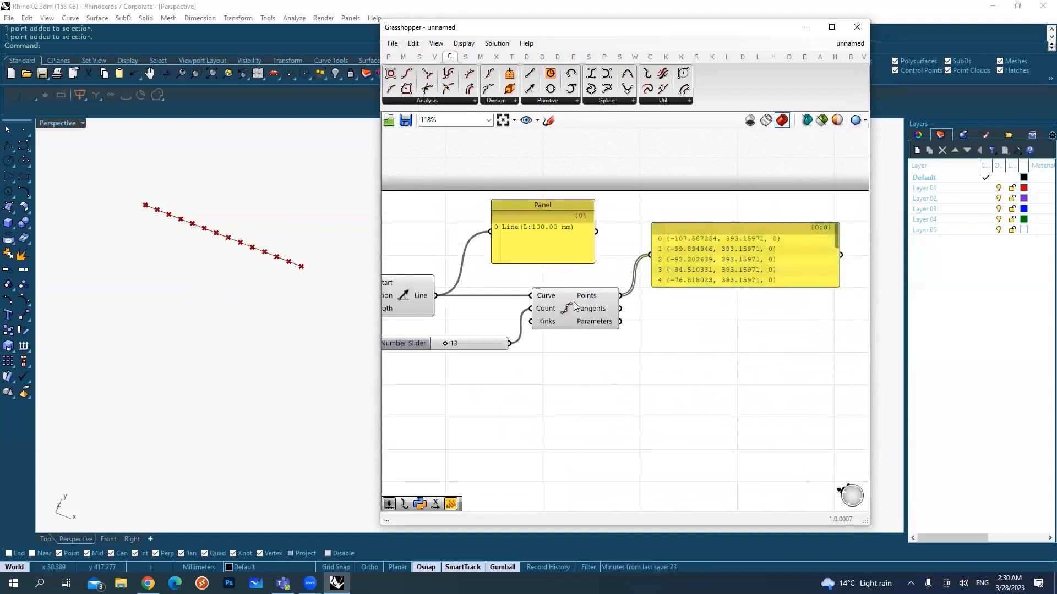
Step: Highlight the Divide Curve component and examine its division points along the line in the Perspective viewport
{"action": "left_click", "coordinate": [573, 302]}
{"action": "left_click_drag", "start_coordinate": [122, 180], "coordinate": [311, 303]}
{"action": "left_click", "coordinate": [220, 314]}
{"action": "right_click_drag", "start_coordinate": [572, 281], "coordinate": [512, 298]}
{"action": "left_click_drag", "start_coordinate": [512, 298], "coordinate": [545, 318]}
{"action": "left_click", "coordinate": [529, 313]}
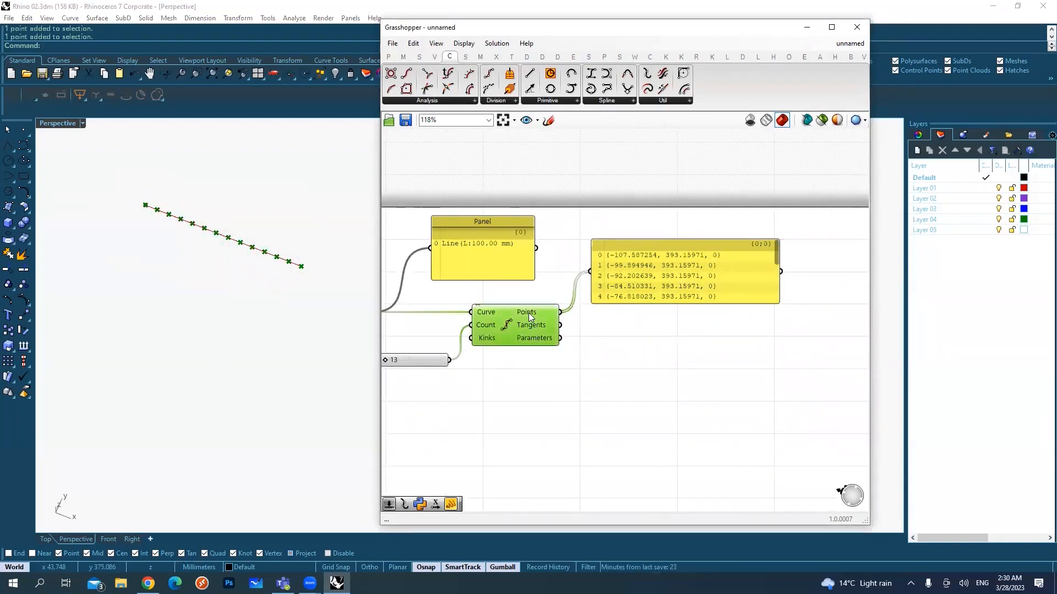
Step: Make the points panel taller and go through its coordinate list down to the last entry
{"action": "right_click_drag", "start_coordinate": [458, 360], "coordinate": [470, 361]}
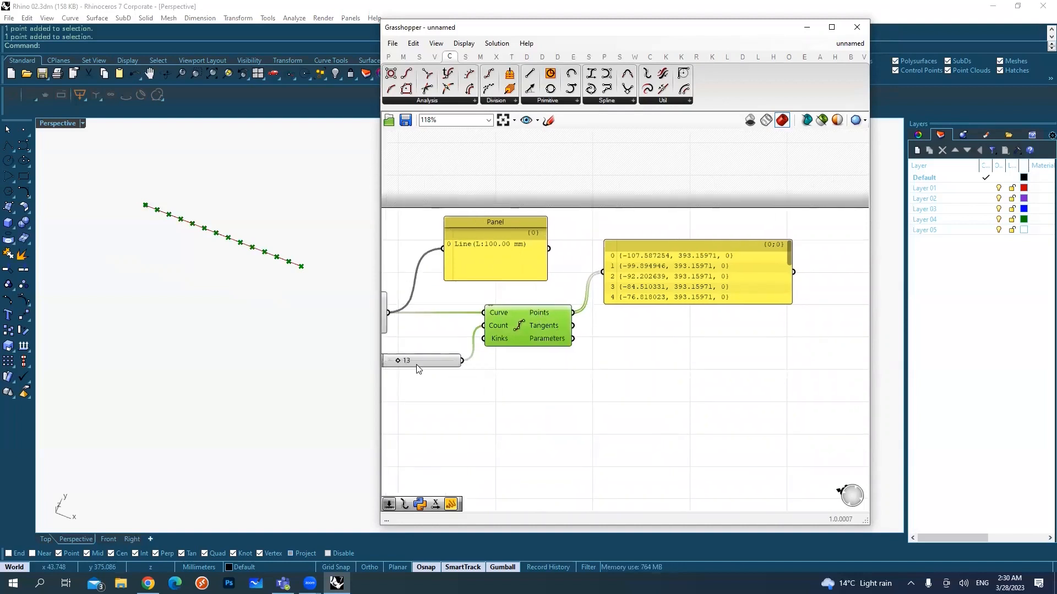
{"action": "mouse_move", "coordinate": [408, 367]}
{"action": "left_click_drag", "start_coordinate": [734, 304], "coordinate": [744, 328]}
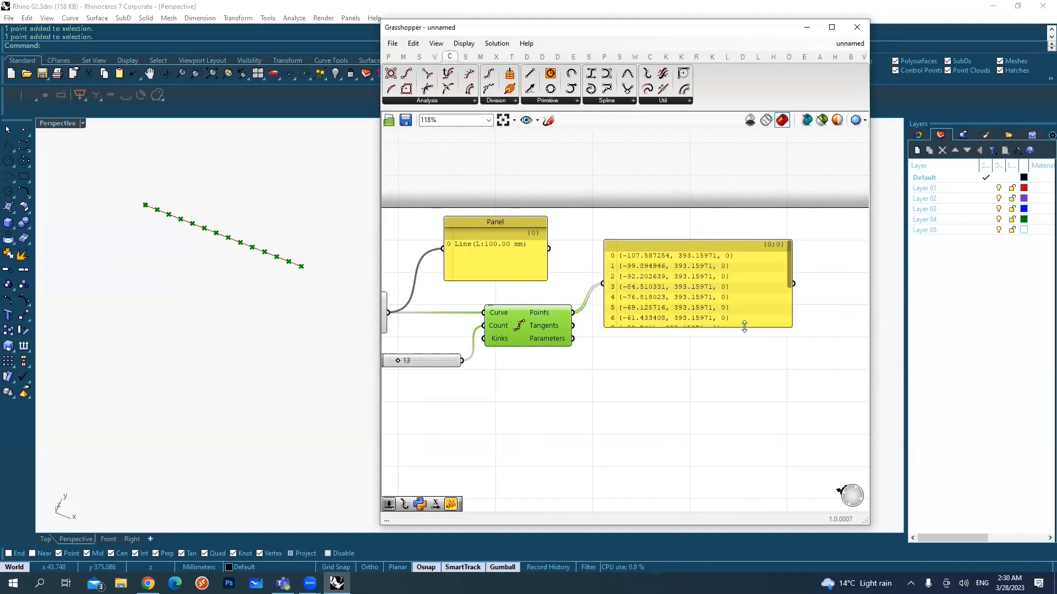
{"action": "left_click_drag", "start_coordinate": [788, 246], "coordinate": [795, 292]}
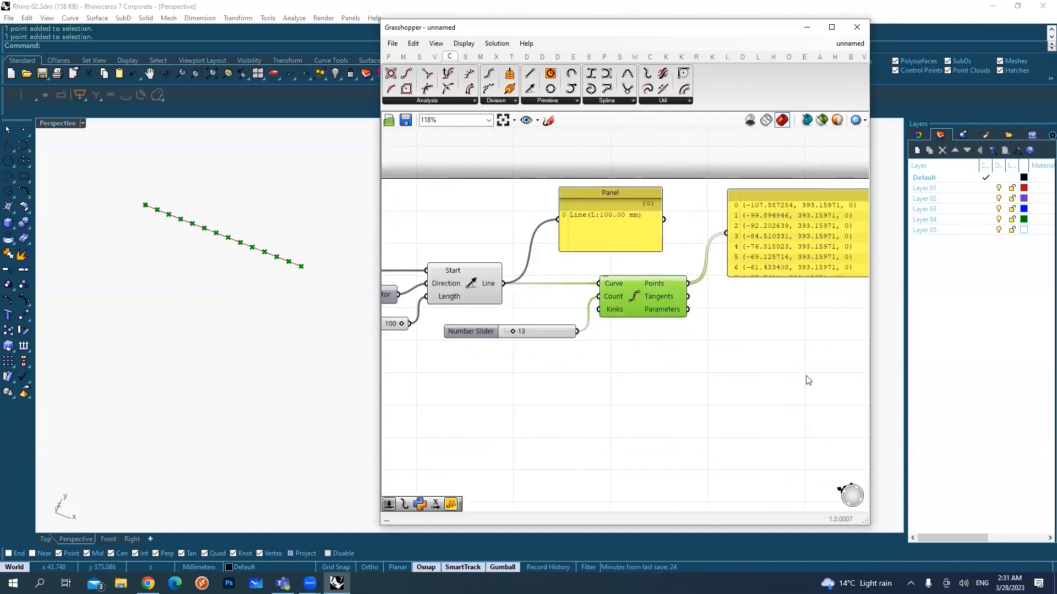
Step: Move the Divide Curve component with its count slider and points panel farther down and away from the Line SDL component
{"action": "left_click_drag", "start_coordinate": [805, 377], "coordinate": [546, 264]}
{"action": "scroll", "coordinate": [578, 282], "scroll_direction": "down", "scroll_amount": 3}
{"action": "left_click_drag", "start_coordinate": [629, 274], "coordinate": [759, 345]}
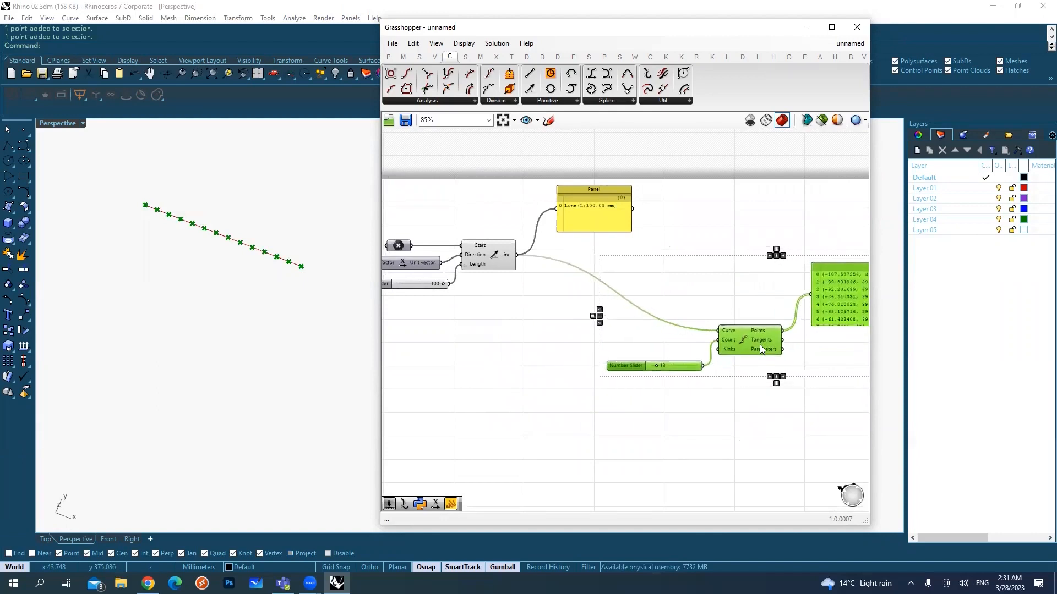
{"action": "left_click", "coordinate": [533, 302]}
Step: Highlight the Line SDL and Divide Curve components in turn and compare their line and points in the Perspective viewport
{"action": "left_click", "coordinate": [487, 259]}
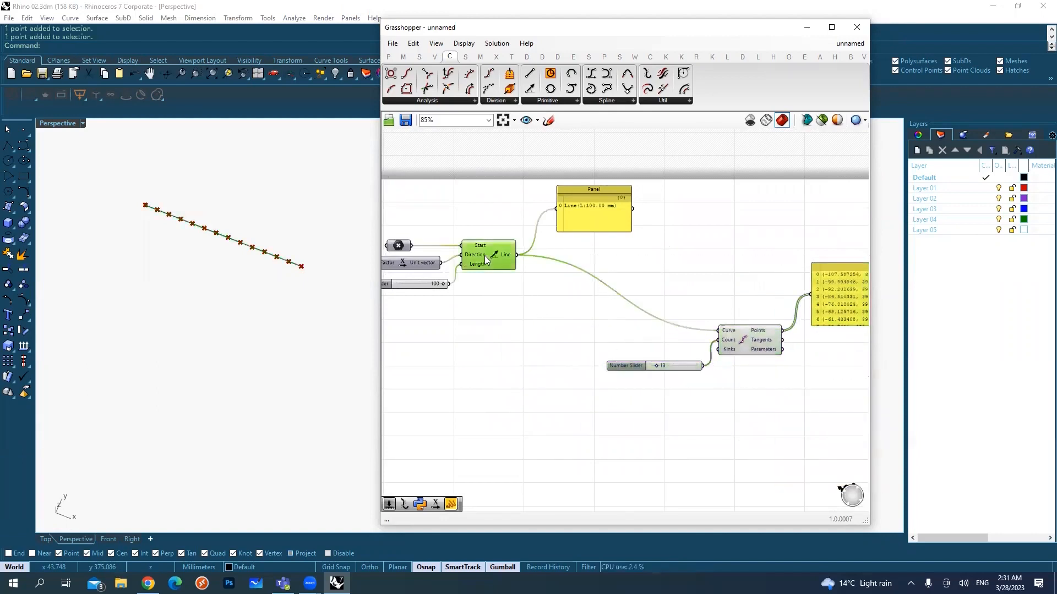
{"action": "left_click", "coordinate": [523, 276]}
{"action": "right_click_drag", "start_coordinate": [527, 286], "coordinate": [510, 303]}
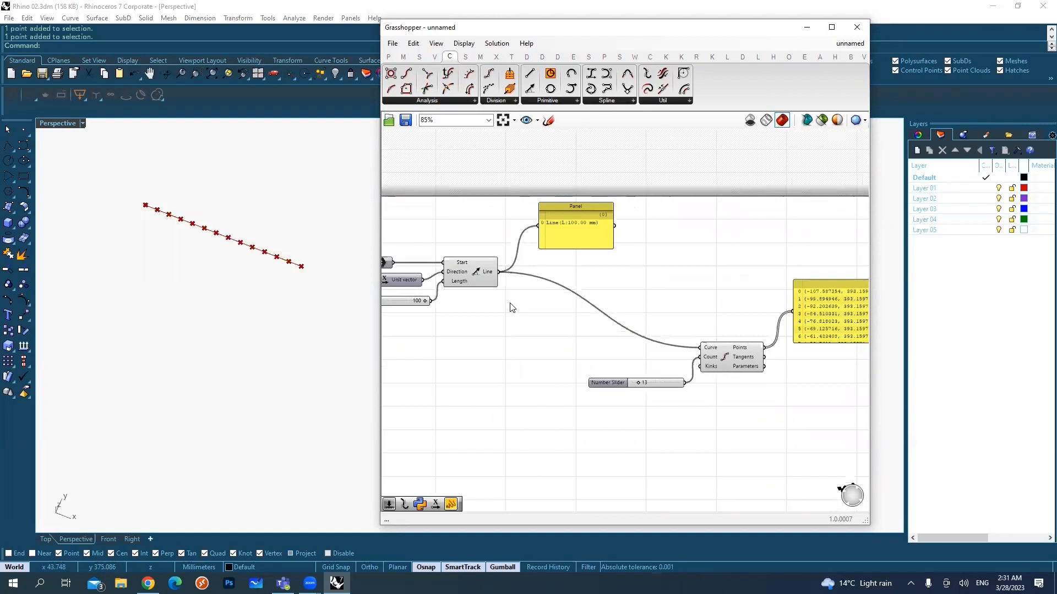
{"action": "left_click", "coordinate": [466, 271]}
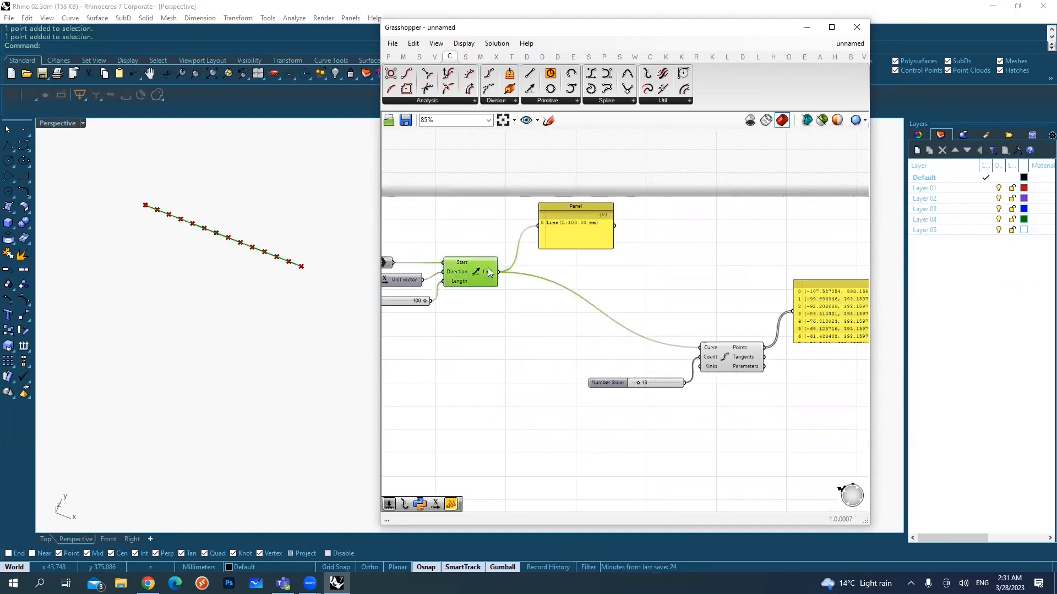
{"action": "right_click_drag", "start_coordinate": [263, 266], "coordinate": [231, 327], "text": "shift"}
{"action": "left_click", "coordinate": [467, 321]}
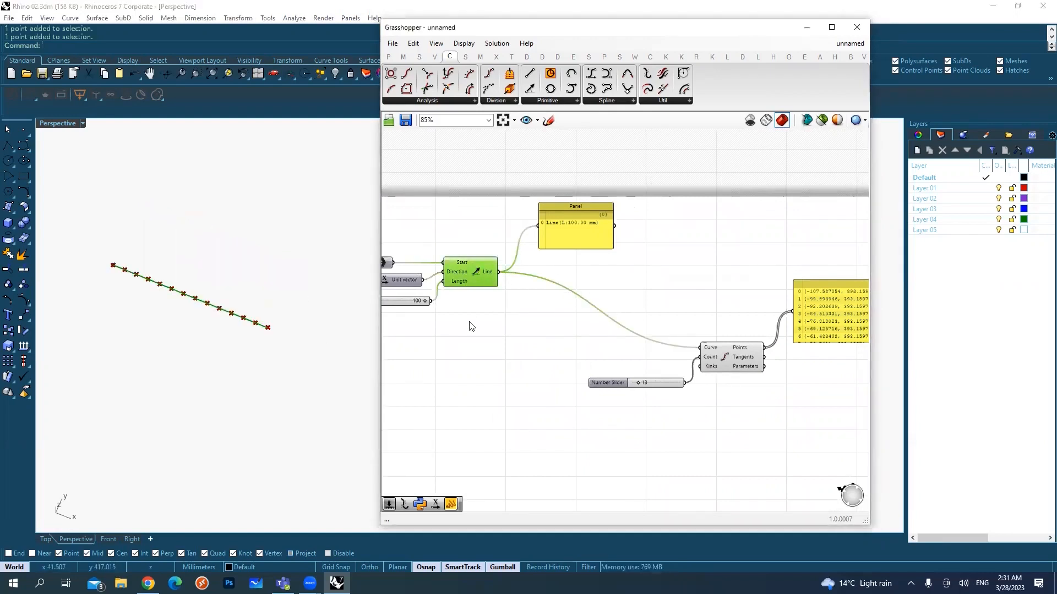
{"action": "left_click", "coordinate": [471, 270]}
{"action": "left_click", "coordinate": [733, 349]}
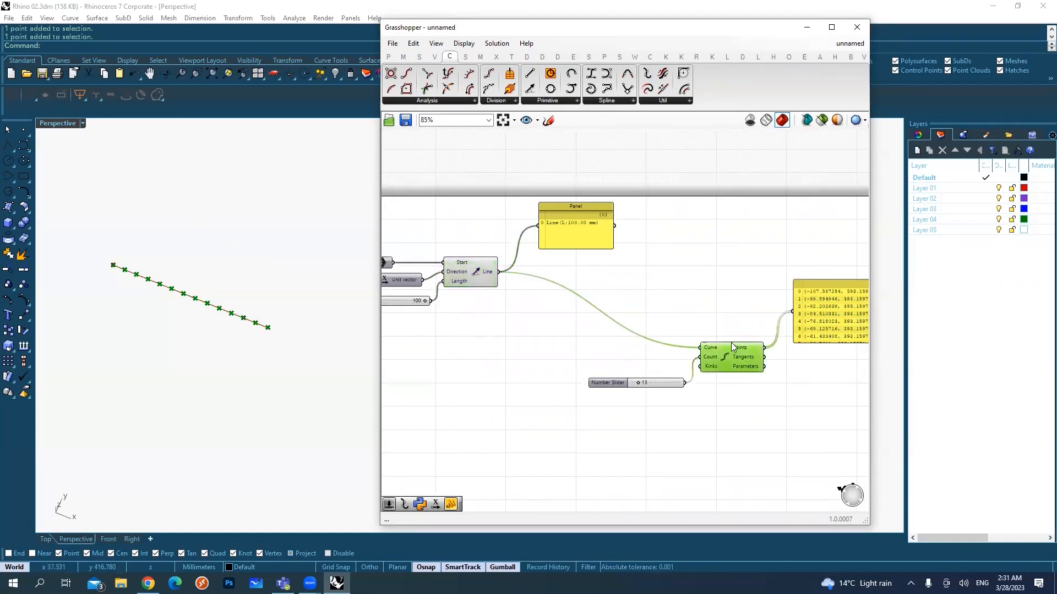
{"action": "left_click", "coordinate": [469, 284]}
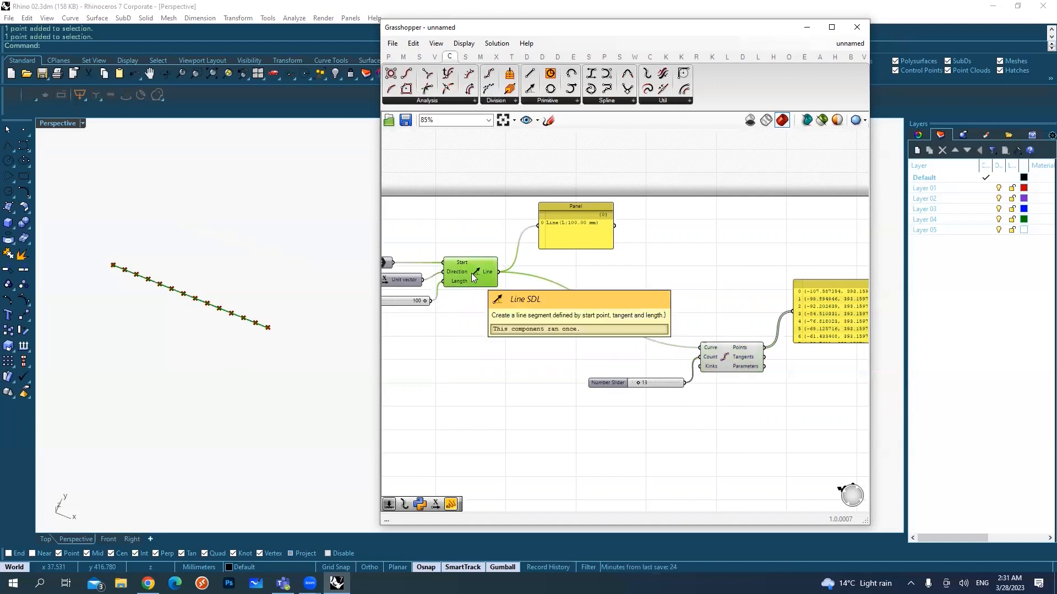
Step: Add a Move component below Line SDL and connect the Line output to its Geometry input
{"action": "double_click", "coordinate": [531, 313]}
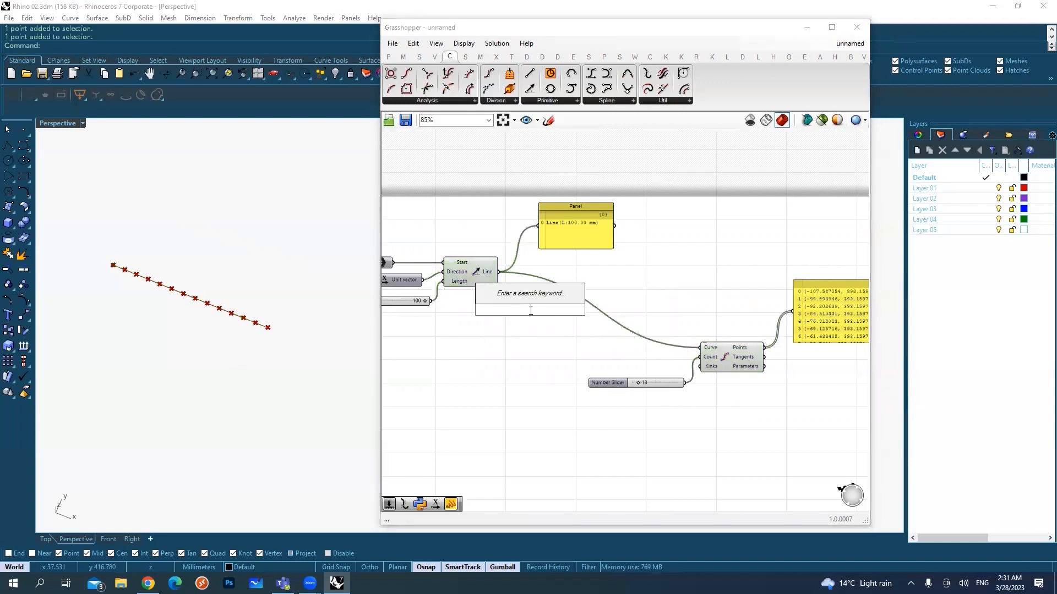
{"action": "type", "text": "move"}
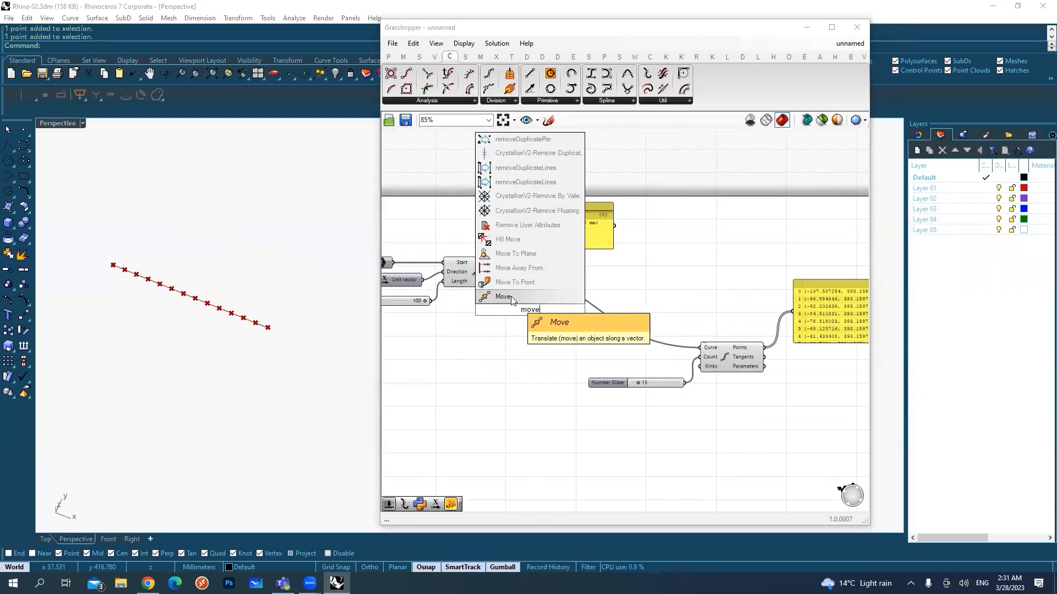
{"action": "left_click", "coordinate": [511, 296]}
{"action": "left_click_drag", "start_coordinate": [517, 306], "coordinate": [631, 332]}
{"action": "scroll", "coordinate": [549, 306], "scroll_direction": "up", "scroll_amount": 3}
{"action": "left_click_drag", "start_coordinate": [545, 336], "coordinate": [657, 362]}
{"action": "left_click", "coordinate": [526, 245]}
{"action": "left_click_drag", "start_coordinate": [538, 241], "coordinate": [567, 322]}
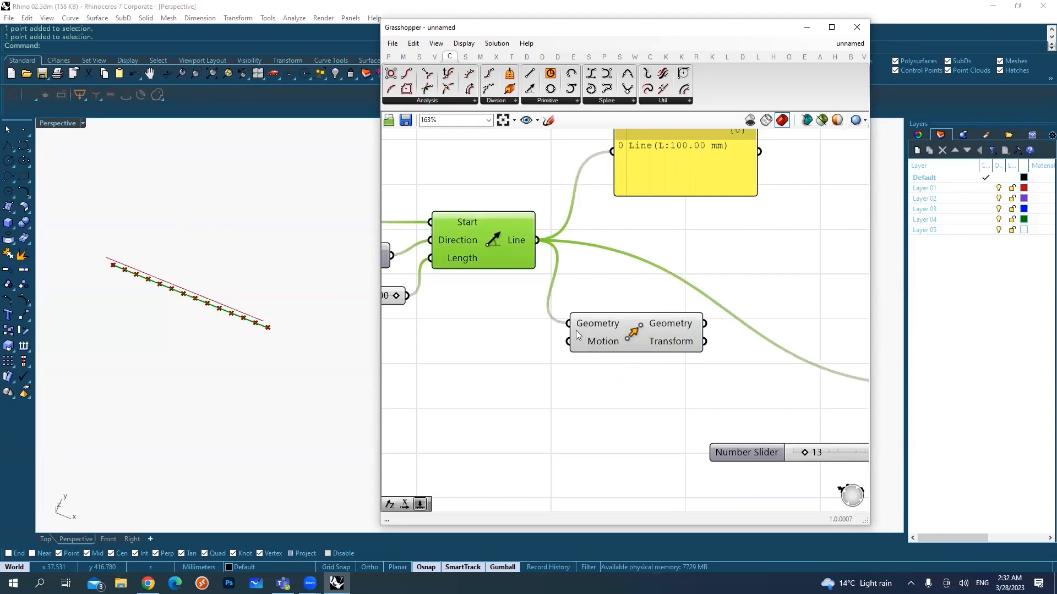
Step: Highlight the Move component, read its Motion input's default vector and compare the moved line with the original in the Perspective viewport
{"action": "left_click", "coordinate": [597, 345]}
{"action": "left_click_drag", "start_coordinate": [558, 364], "coordinate": [619, 335]}
{"action": "left_click", "coordinate": [616, 329]}
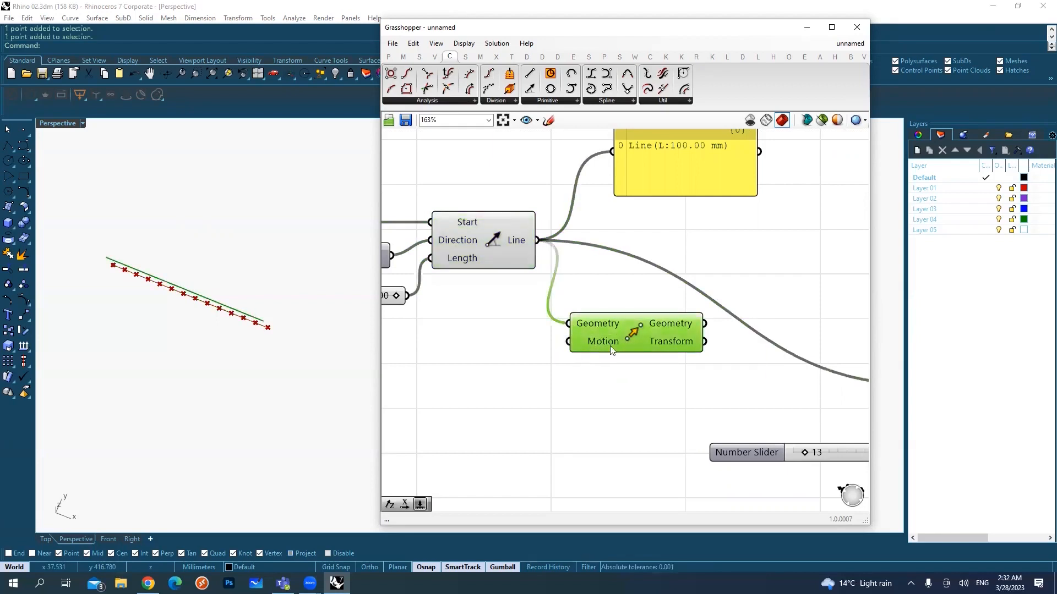
{"action": "mouse_move", "coordinate": [601, 345]}
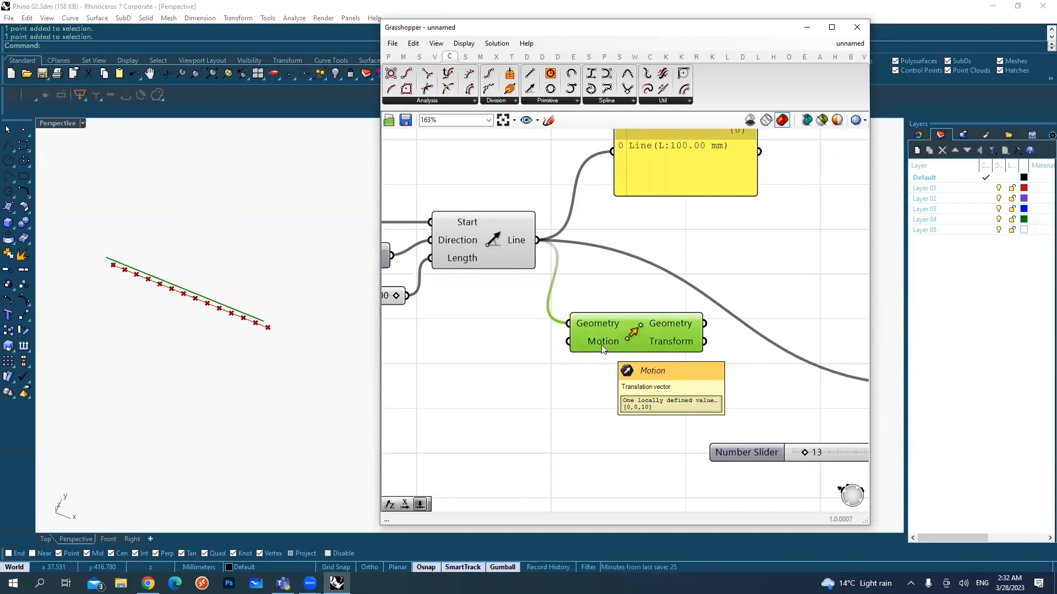
{"action": "mouse_move", "coordinate": [222, 314]}
{"action": "right_mouse_down"}
{"action": "mouse_move", "coordinate": [231, 279]}
{"action": "mouse_move", "coordinate": [217, 328]}
{"action": "right_mouse_up"}
{"action": "right_click_drag", "start_coordinate": [189, 387], "coordinate": [263, 237], "text": "shift"}
{"action": "scroll", "coordinate": [235, 321], "scroll_direction": "up", "scroll_amount": 5}
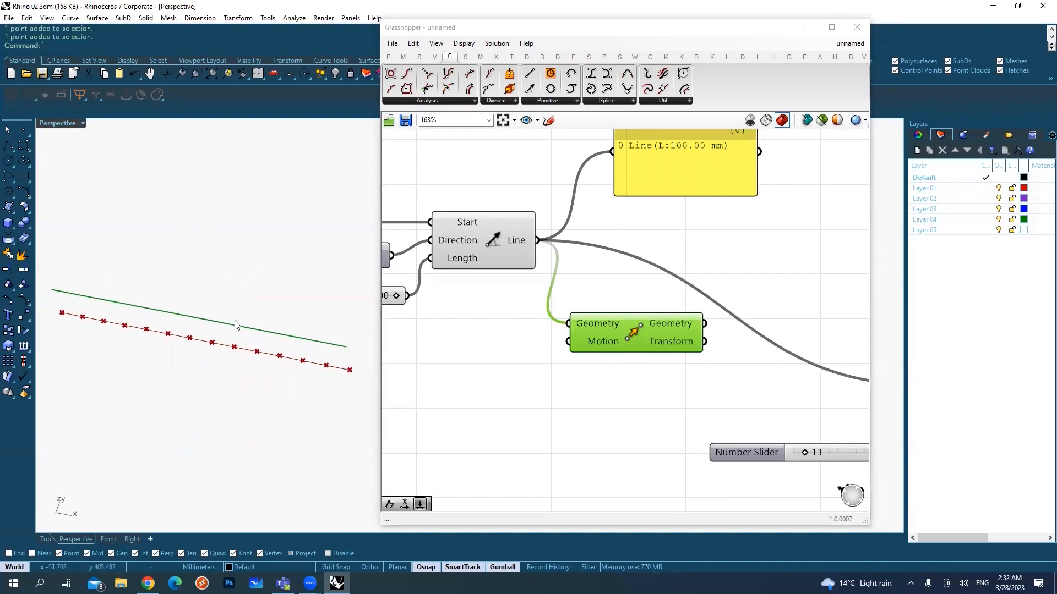
{"action": "mouse_move", "coordinate": [257, 325]}
{"action": "right_mouse_down"}
{"action": "mouse_move", "coordinate": [252, 357]}
{"action": "mouse_move", "coordinate": [260, 337]}
{"action": "right_mouse_up"}
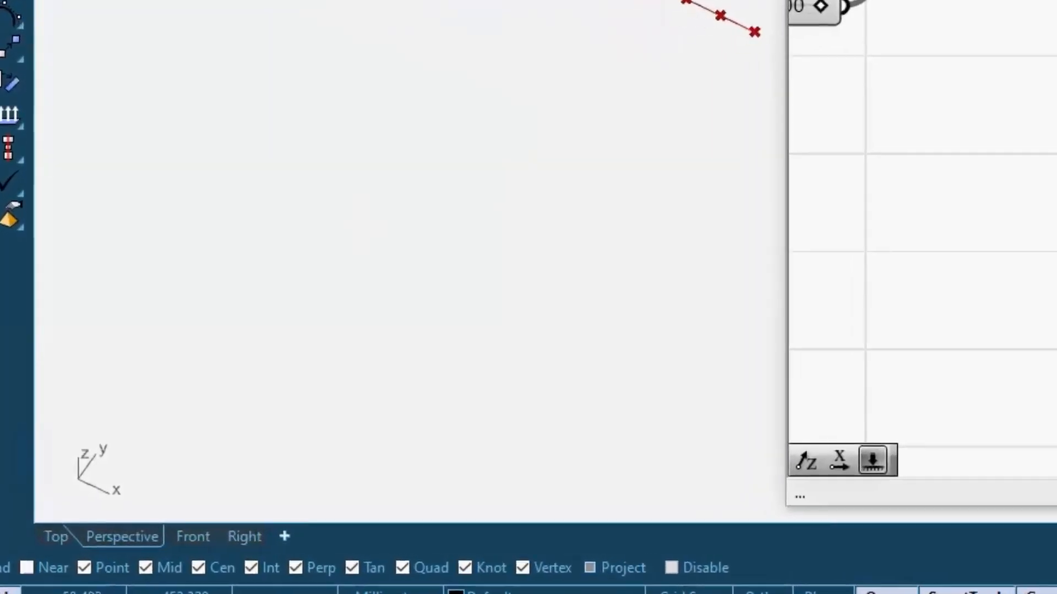
{"action": "mouse_move", "coordinate": [141, 310]}
{"action": "left_mouse_down"}
{"action": "mouse_move", "coordinate": [227, 524]}
{"action": "mouse_move", "coordinate": [124, 288]}
{"action": "mouse_move", "coordinate": [112, 285]}
{"action": "left_mouse_up"}
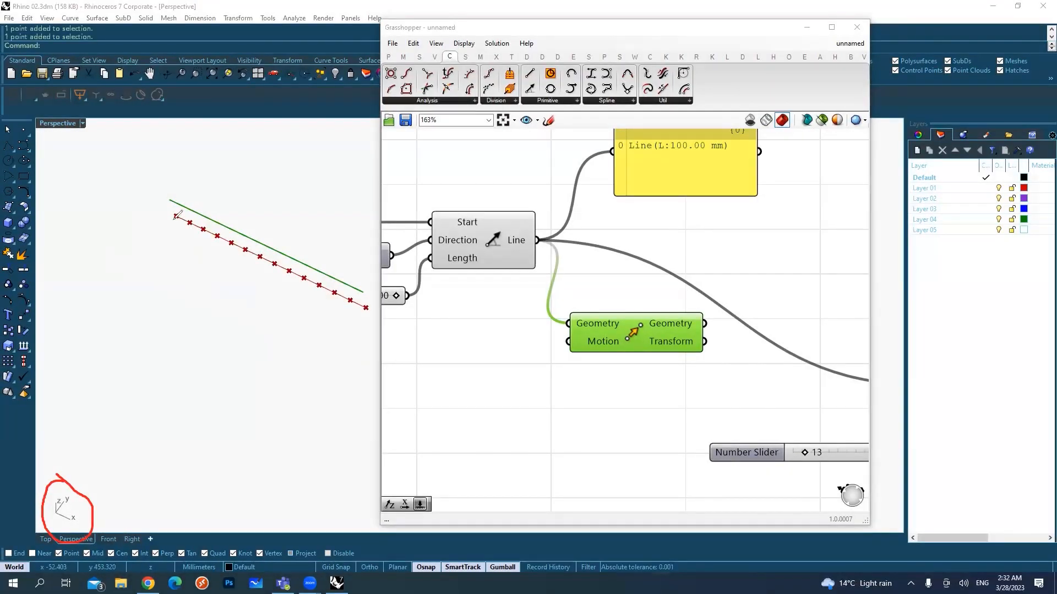
{"action": "left_click_drag", "start_coordinate": [176, 216], "coordinate": [362, 304]}
{"action": "mouse_move", "coordinate": [234, 270]}
{"action": "left_mouse_down"}
{"action": "mouse_move", "coordinate": [268, 290]}
{"action": "mouse_move", "coordinate": [233, 290]}
{"action": "mouse_move", "coordinate": [243, 294]}
{"action": "left_mouse_up"}
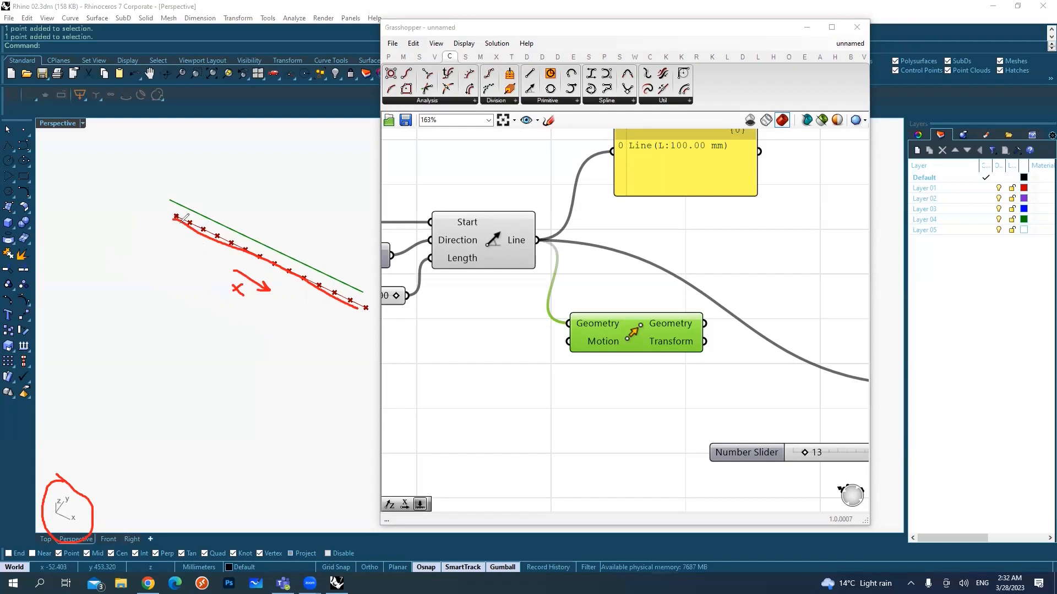
{"action": "left_click_drag", "start_coordinate": [171, 217], "coordinate": [165, 190]}
{"action": "left_click_drag", "start_coordinate": [57, 511], "coordinate": [66, 499]}
{"action": "mouse_move", "coordinate": [181, 214]}
{"action": "left_mouse_down"}
{"action": "mouse_move", "coordinate": [237, 159]}
{"action": "mouse_move", "coordinate": [237, 169]}
{"action": "mouse_move", "coordinate": [207, 173]}
{"action": "left_mouse_up"}
{"action": "mouse_move", "coordinate": [476, 337]}
{"action": "left_mouse_down"}
{"action": "mouse_move", "coordinate": [527, 344]}
{"action": "mouse_move", "coordinate": [473, 352]}
{"action": "mouse_move", "coordinate": [491, 337]}
{"action": "mouse_move", "coordinate": [505, 348]}
{"action": "left_mouse_up"}
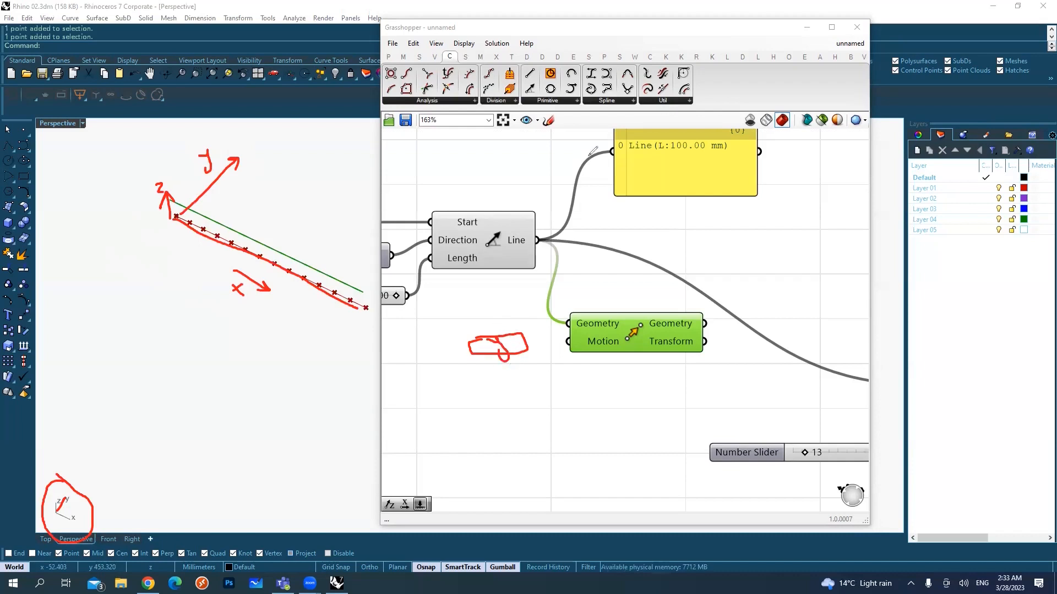
Step: Add a Unit Y component below Line SDL and connect its Unit vector output to the Move component's Motion input
{"action": "double_click", "coordinate": [488, 349]}
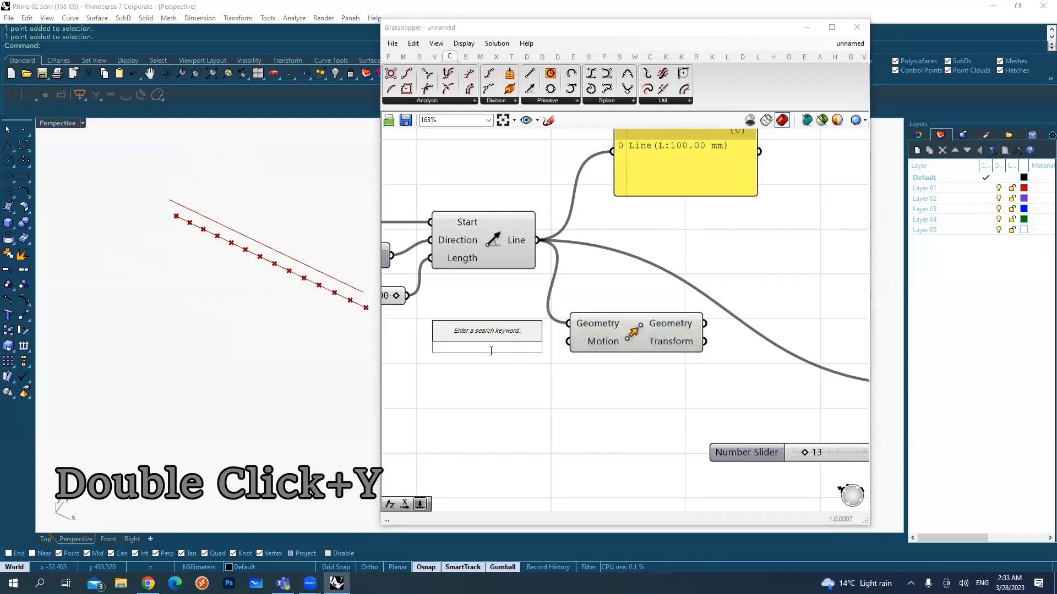
{"action": "type", "text": "y"}
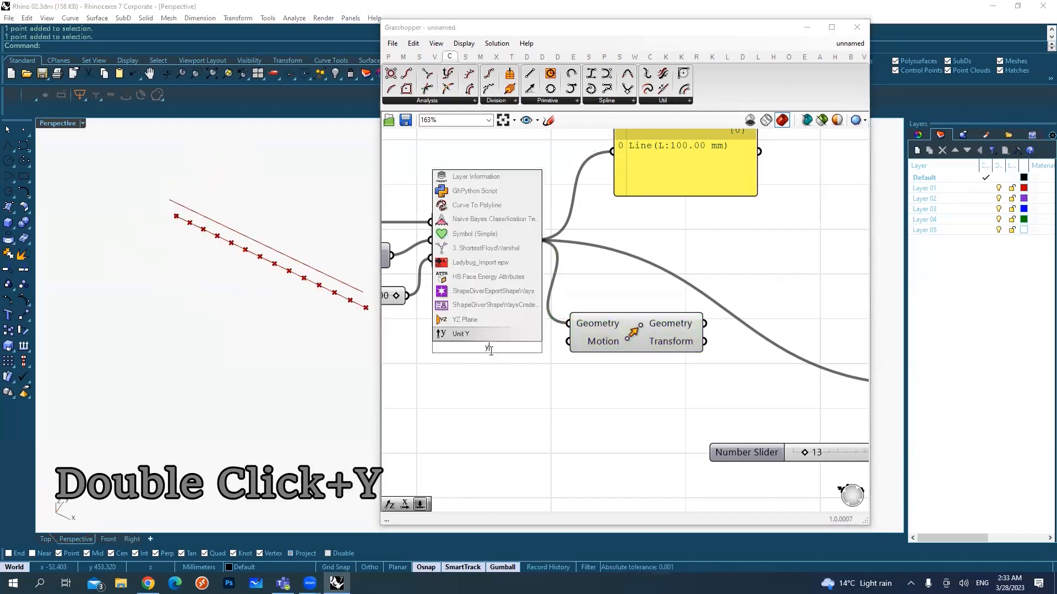
{"action": "left_click", "coordinate": [464, 335]}
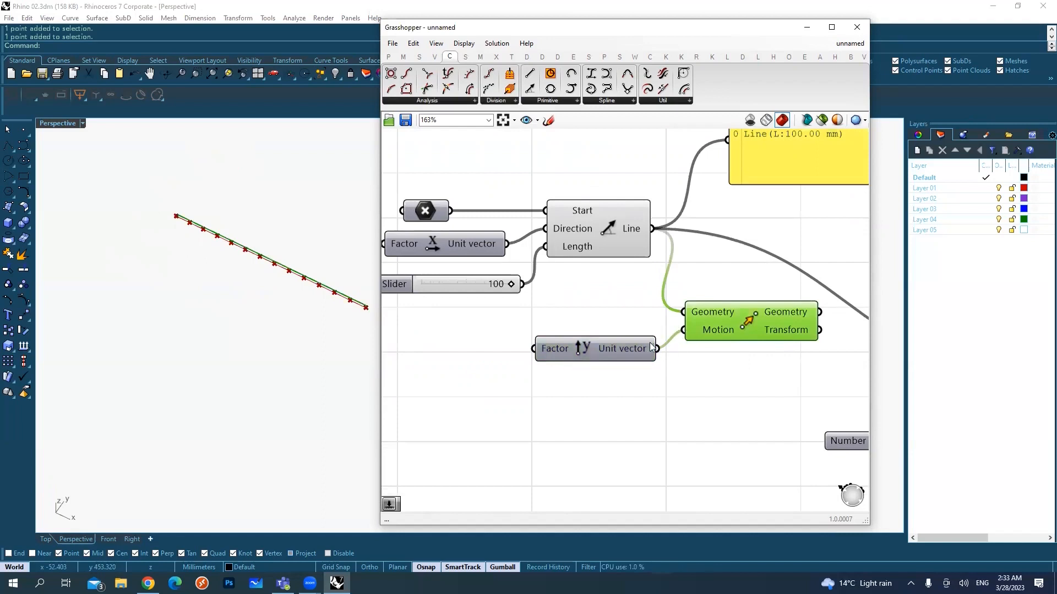
Step: Add a number slider with the value 50 and connect it to the Unit Y component's Factor input
{"action": "mouse_move", "coordinate": [557, 351]}
{"action": "double_click", "coordinate": [471, 363]}
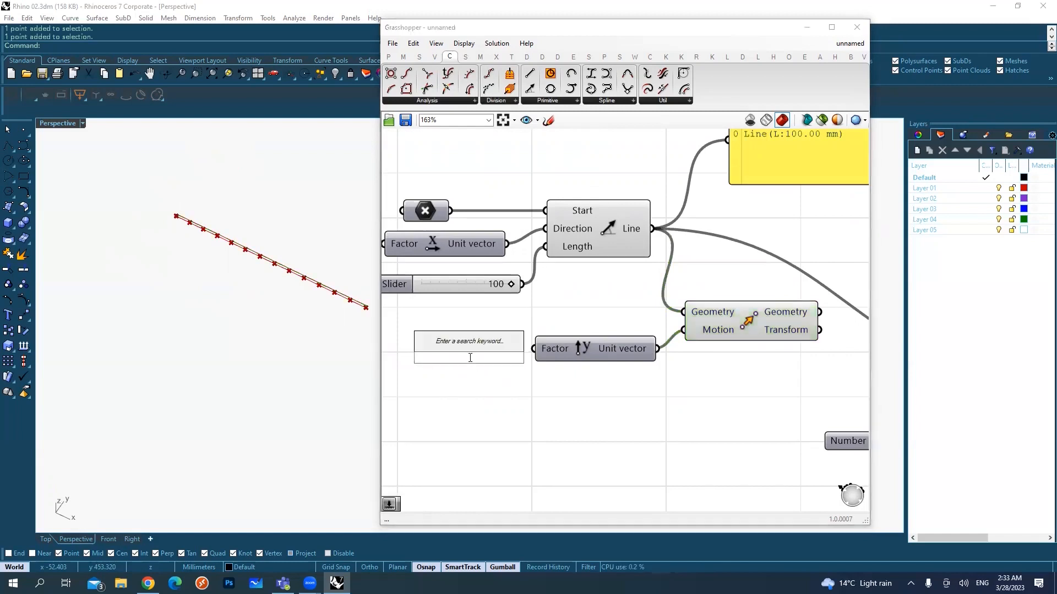
{"action": "type", "text": "50"}
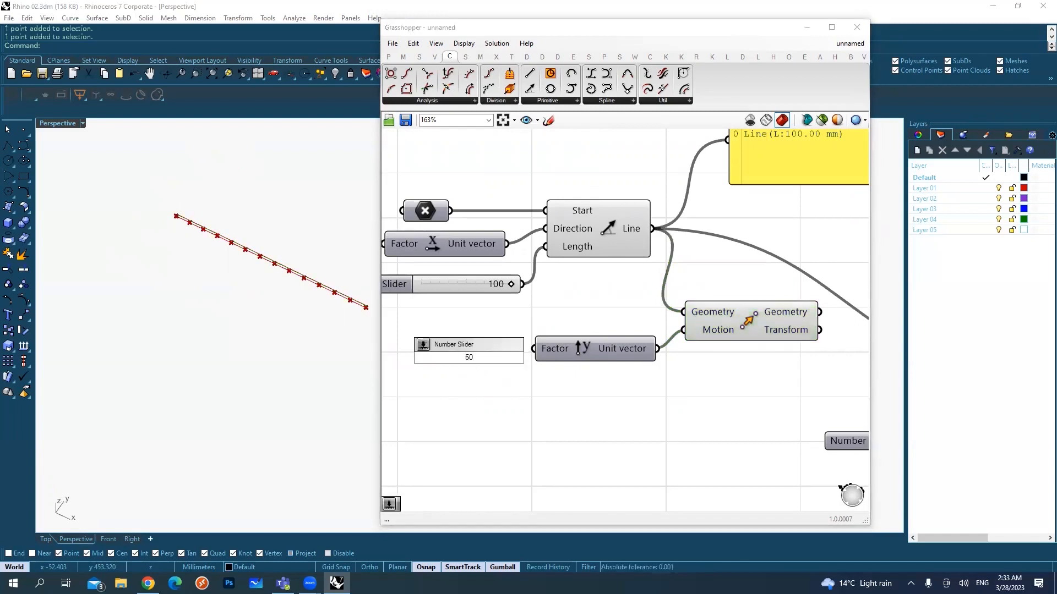
{"action": "key", "text": "Return"}
{"action": "right_click_drag", "start_coordinate": [534, 373], "coordinate": [649, 373]}
{"action": "mouse_move", "coordinate": [652, 356]}
{"action": "left_mouse_down"}
{"action": "mouse_move", "coordinate": [587, 354]}
{"action": "mouse_move", "coordinate": [648, 352]}
{"action": "left_mouse_up"}
Step: Highlight the Move component to check the offset line in the viewport, and set the Unit Y factor slider to 35
{"action": "right_click_drag", "start_coordinate": [295, 347], "coordinate": [238, 332]}
{"action": "right_click_drag", "start_coordinate": [710, 363], "coordinate": [643, 377]}
{"action": "left_click", "coordinate": [781, 341]}
{"action": "left_click", "coordinate": [277, 223]}
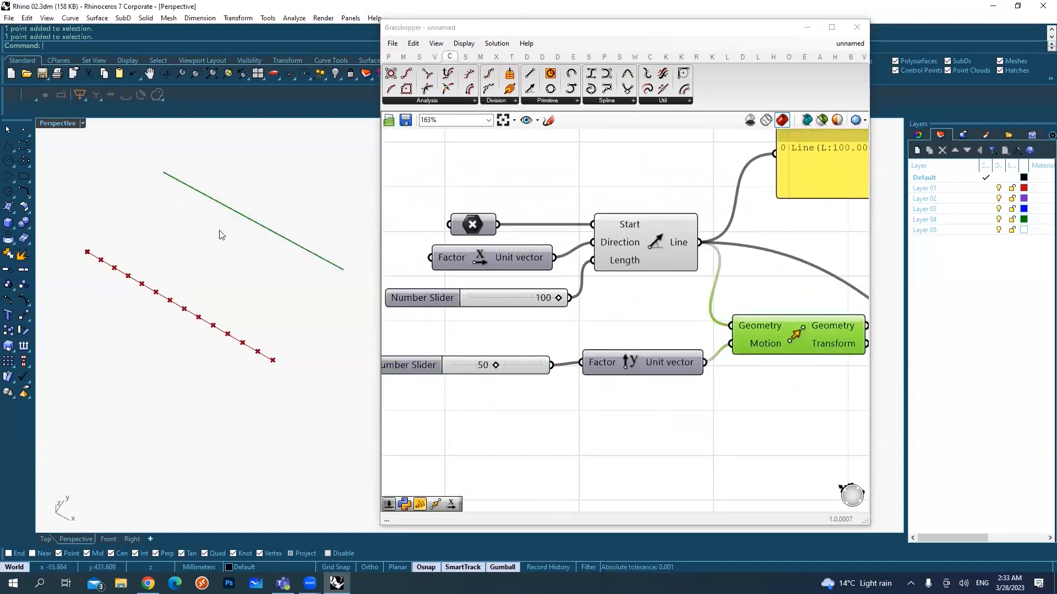
{"action": "left_click_drag", "start_coordinate": [488, 365], "coordinate": [487, 365]}
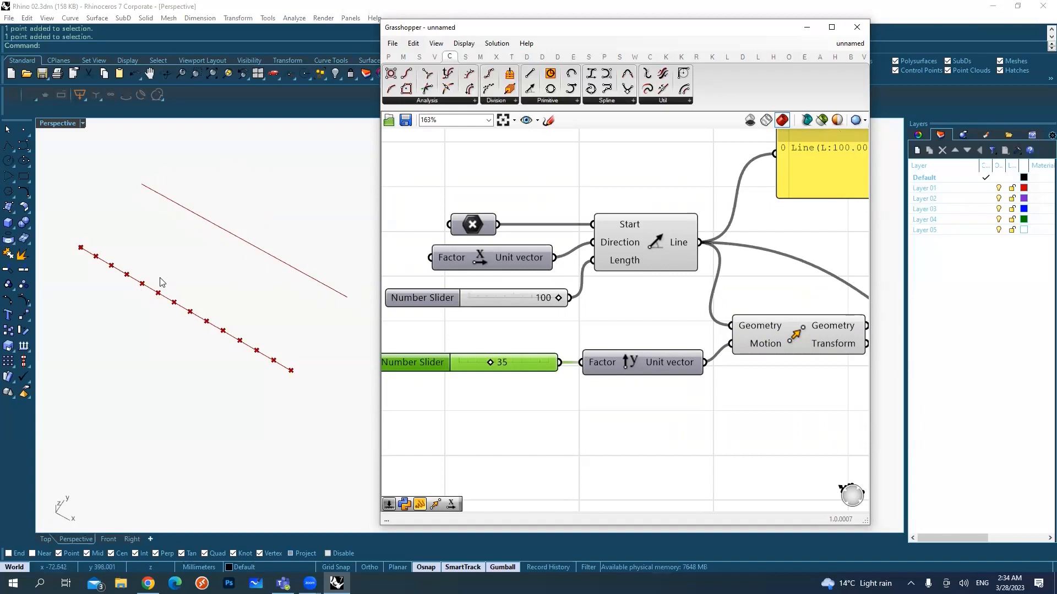
Step: Highlight the Line SDL and Move components in turn to compare the original line with its moved copy
{"action": "scroll", "coordinate": [451, 298], "scroll_direction": "down", "scroll_amount": 4}
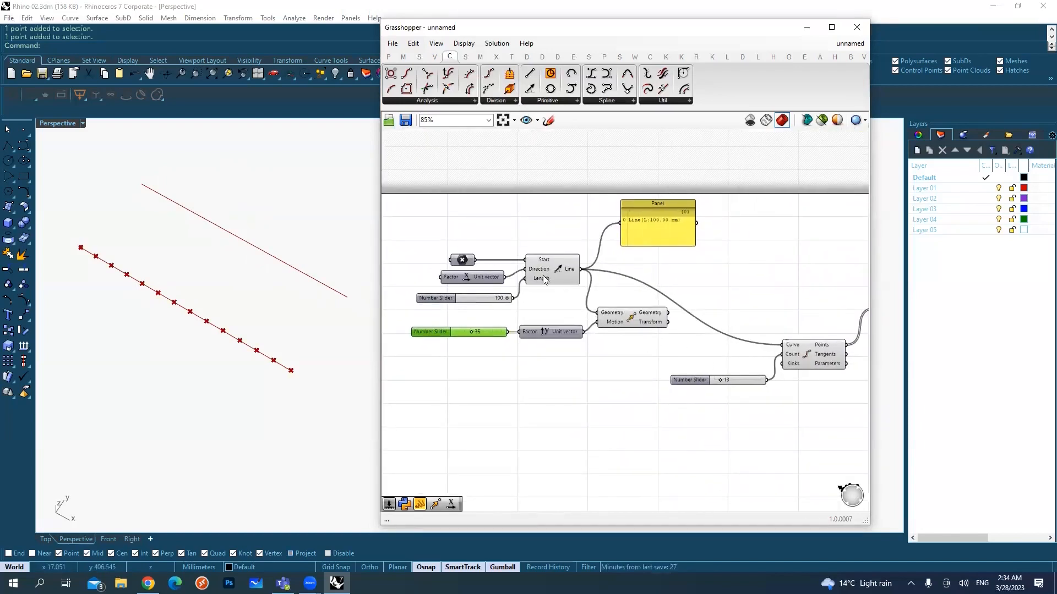
{"action": "mouse_move", "coordinate": [544, 280]}
{"action": "left_click", "coordinate": [556, 271]}
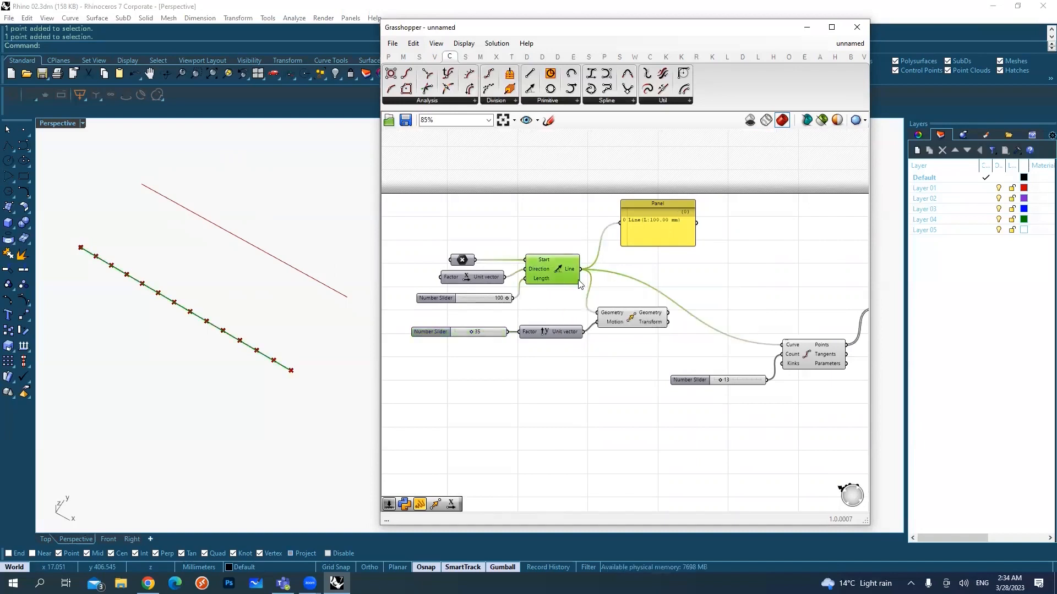
{"action": "left_click_drag", "start_coordinate": [630, 315], "coordinate": [632, 326]}
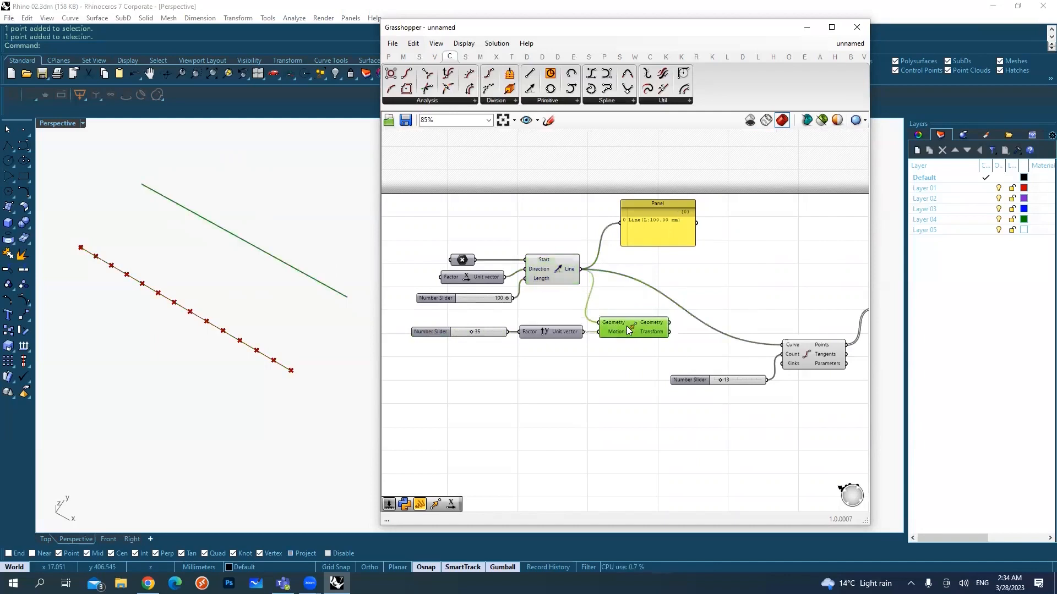
{"action": "left_click", "coordinate": [561, 270]}
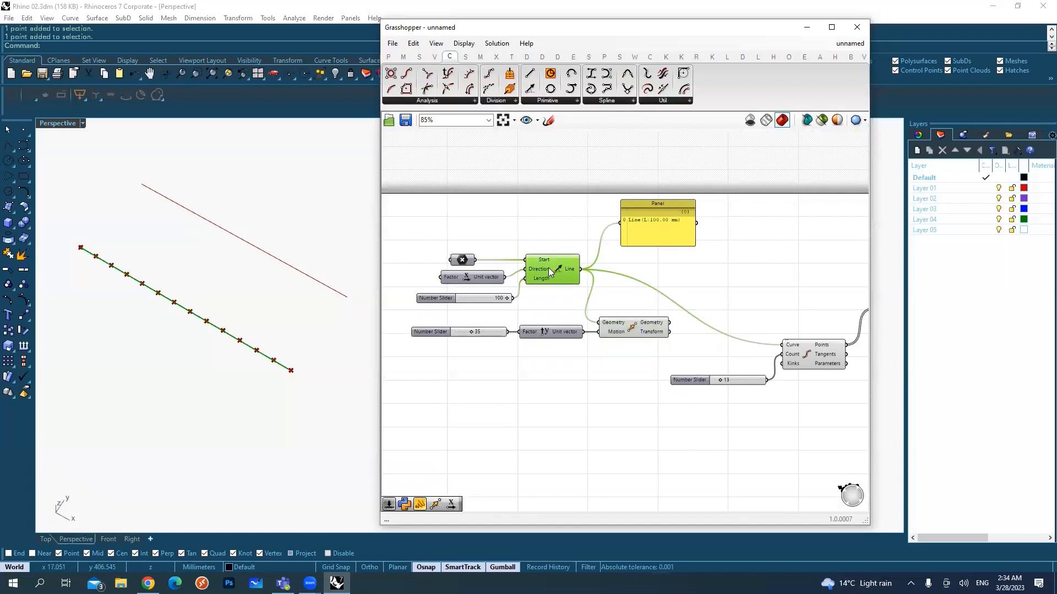
{"action": "left_click", "coordinate": [621, 326]}
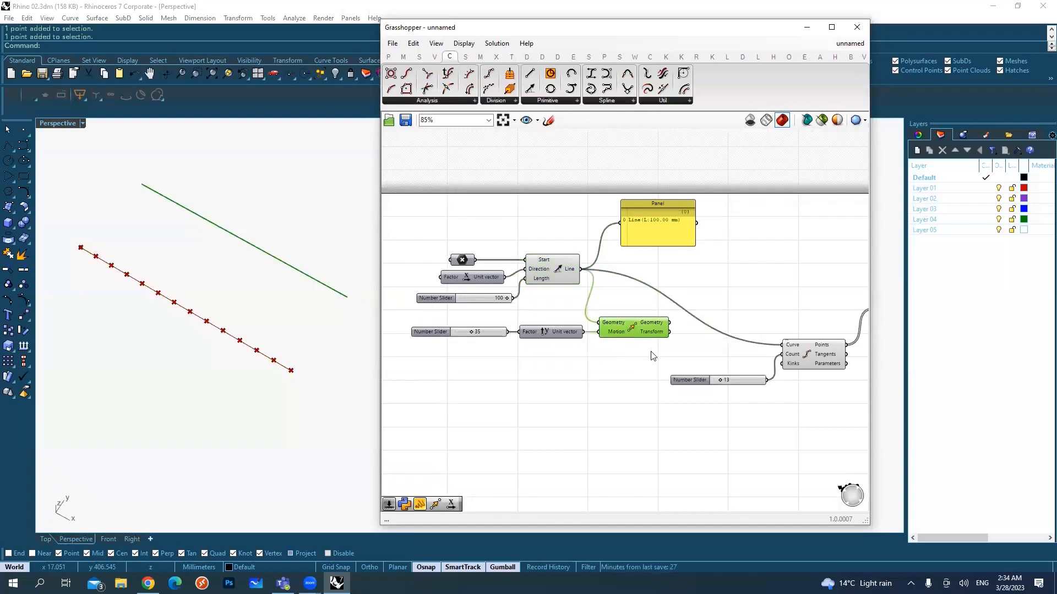
Step: Shift the Move component with its Unit Y component and factor slider farther down, away from the Line SDL component
{"action": "left_click_drag", "start_coordinate": [645, 381], "coordinate": [479, 329]}
{"action": "left_click_drag", "start_coordinate": [633, 330], "coordinate": [594, 372]}
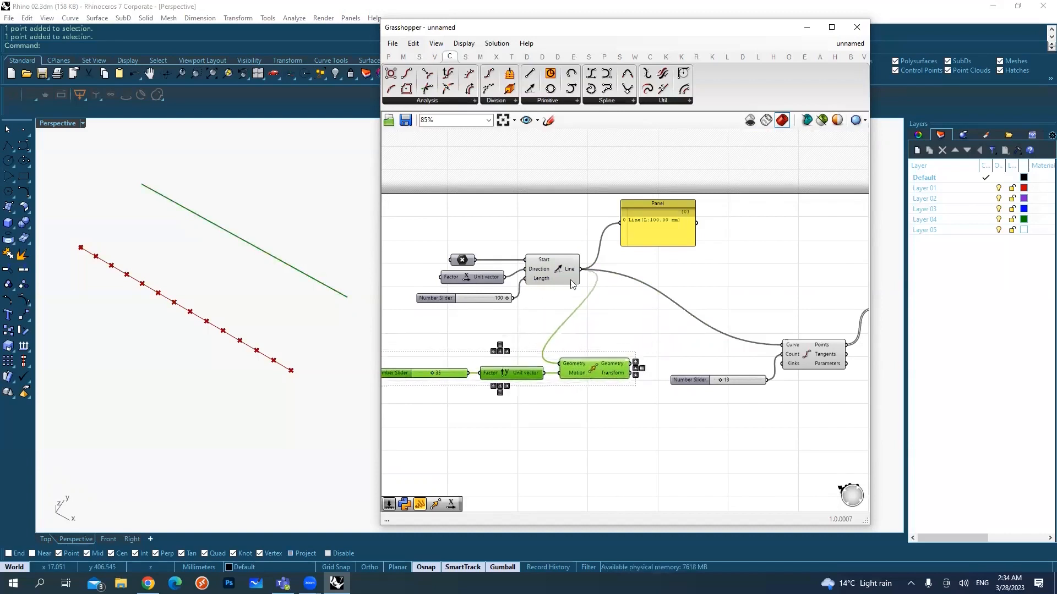
{"action": "left_click", "coordinate": [422, 59]}
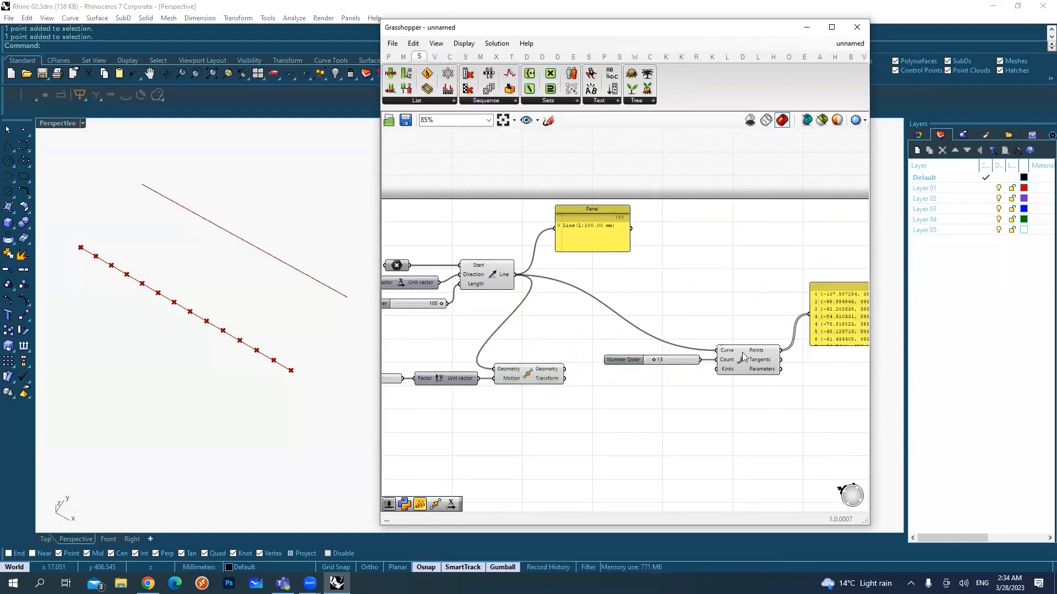
Step: Move the Divide Curve component and its count slider up so they sit level with the Line SDL component
{"action": "left_click", "coordinate": [743, 358]}
{"action": "left_click_drag", "start_coordinate": [765, 411], "coordinate": [685, 342]}
{"action": "left_click_drag", "start_coordinate": [749, 360], "coordinate": [698, 285]}
{"action": "right_click_drag", "start_coordinate": [639, 295], "coordinate": [668, 295]}
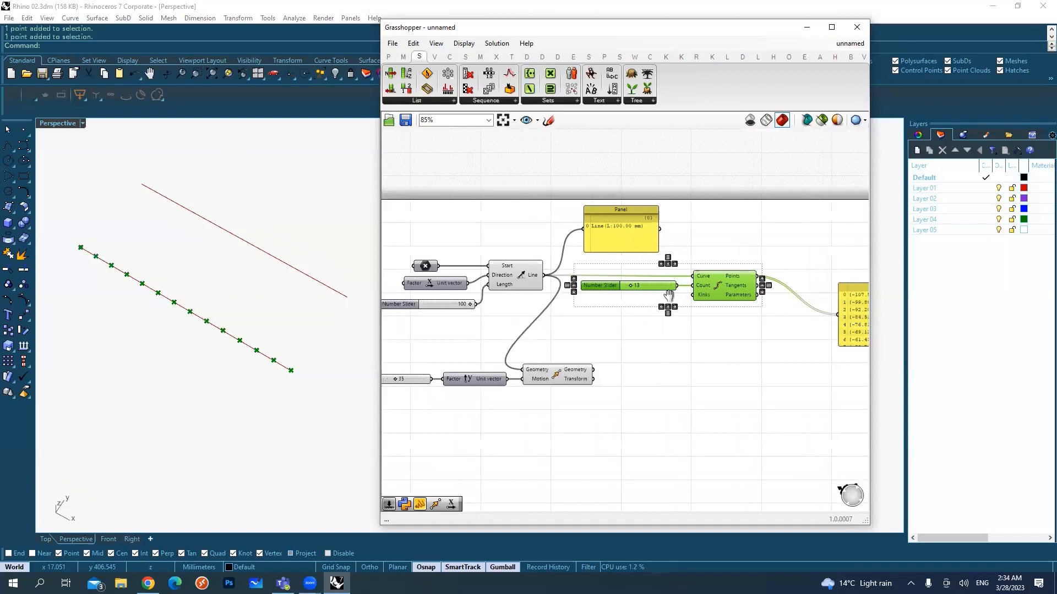
Step: Highlight the Line SDL component and the Move group in turn and check which line each one produces
{"action": "left_click_drag", "start_coordinate": [523, 234], "coordinate": [504, 275]}
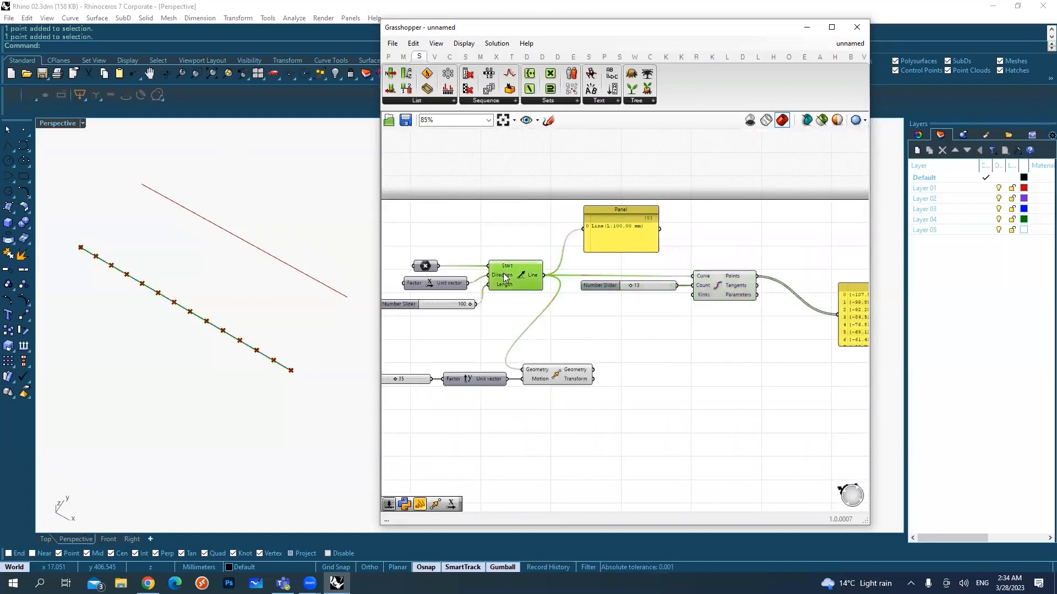
{"action": "left_click", "coordinate": [655, 341]}
{"action": "left_click_drag", "start_coordinate": [640, 448], "coordinate": [423, 353]}
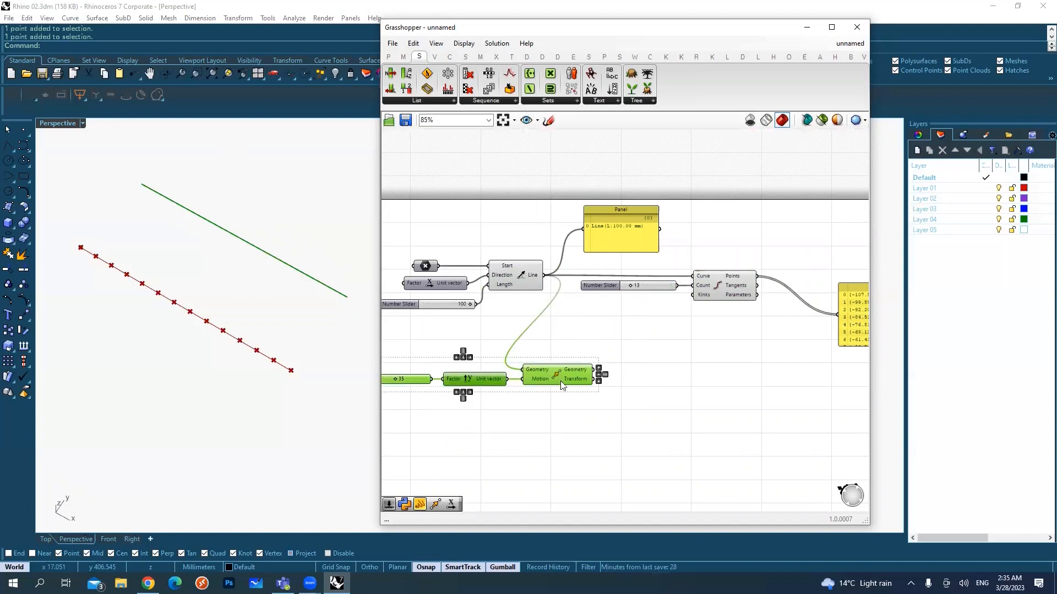
{"action": "right_click_drag", "start_coordinate": [562, 385], "coordinate": [568, 390]}
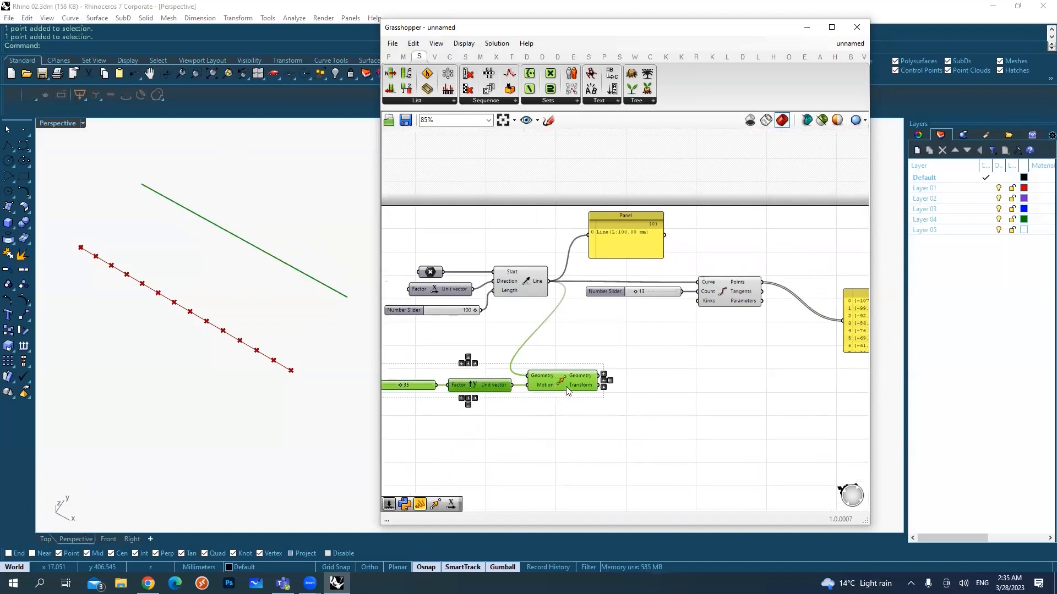
{"action": "left_click", "coordinate": [696, 347]}
{"action": "scroll", "coordinate": [688, 346], "scroll_direction": "up", "scroll_amount": 1}
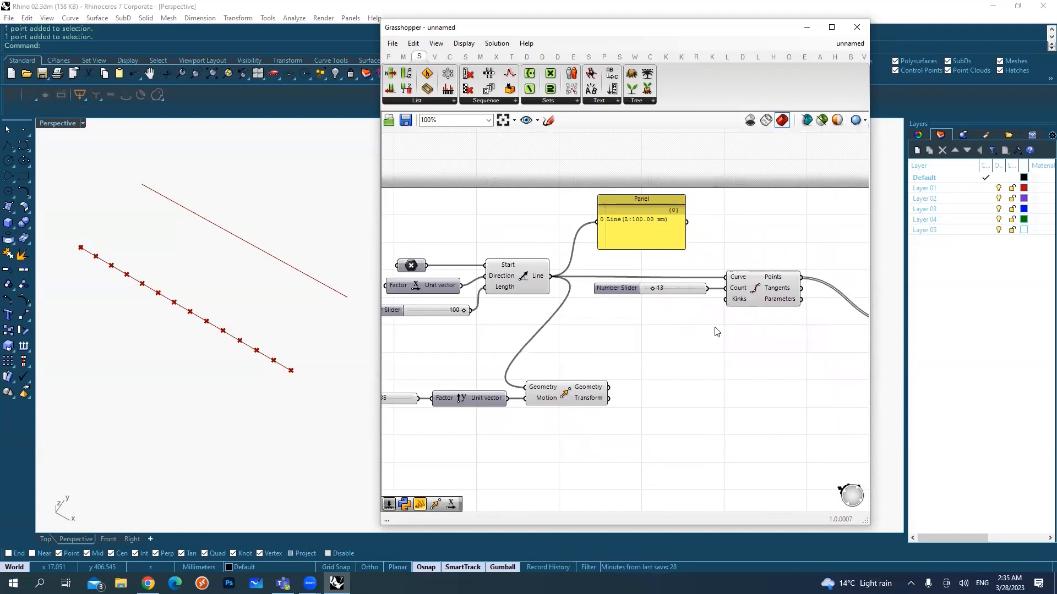
{"action": "left_click_drag", "start_coordinate": [602, 450], "coordinate": [535, 379]}
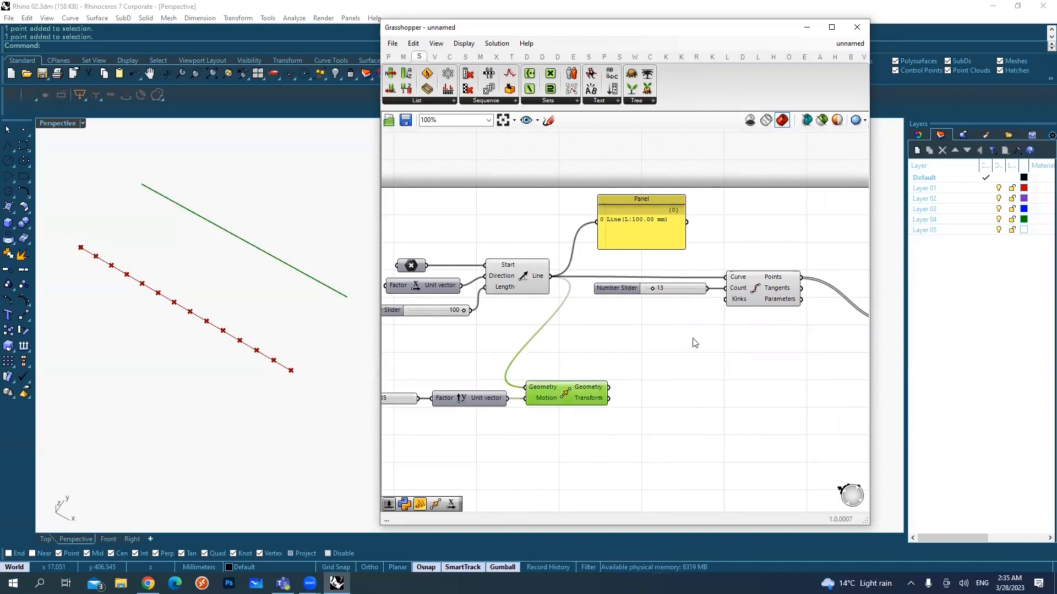
Step: Duplicate the Divide Curve component with its count slider and place the copy below the original, beside the Move component
{"action": "left_click_drag", "start_coordinate": [776, 332], "coordinate": [682, 267]}
{"action": "right_click_drag", "start_coordinate": [718, 274], "coordinate": [692, 275]}
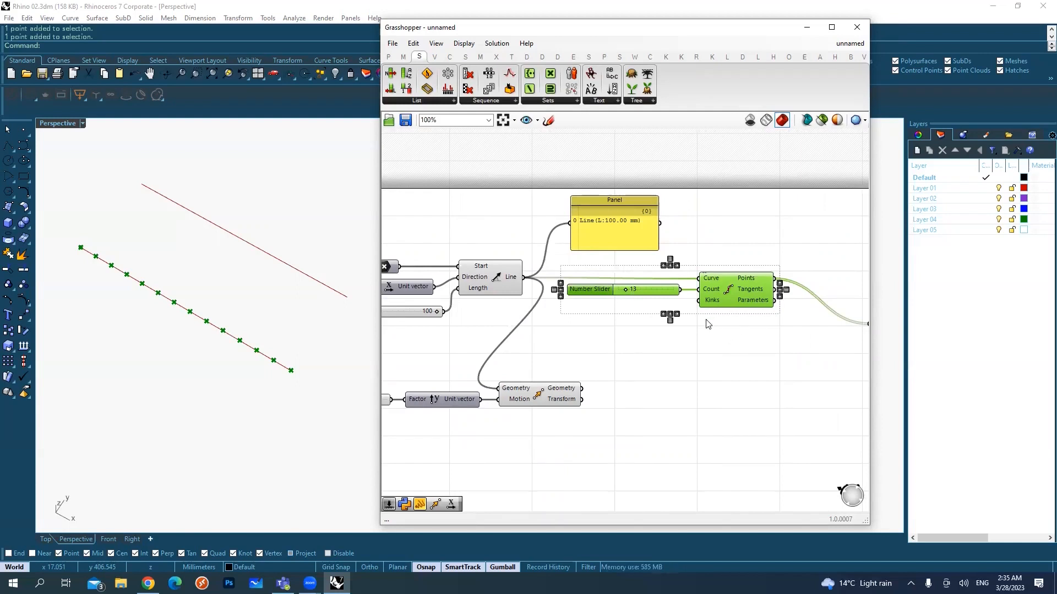
{"action": "key", "text": "ctrl+c"}
{"action": "key", "text": "ctrl+b"}
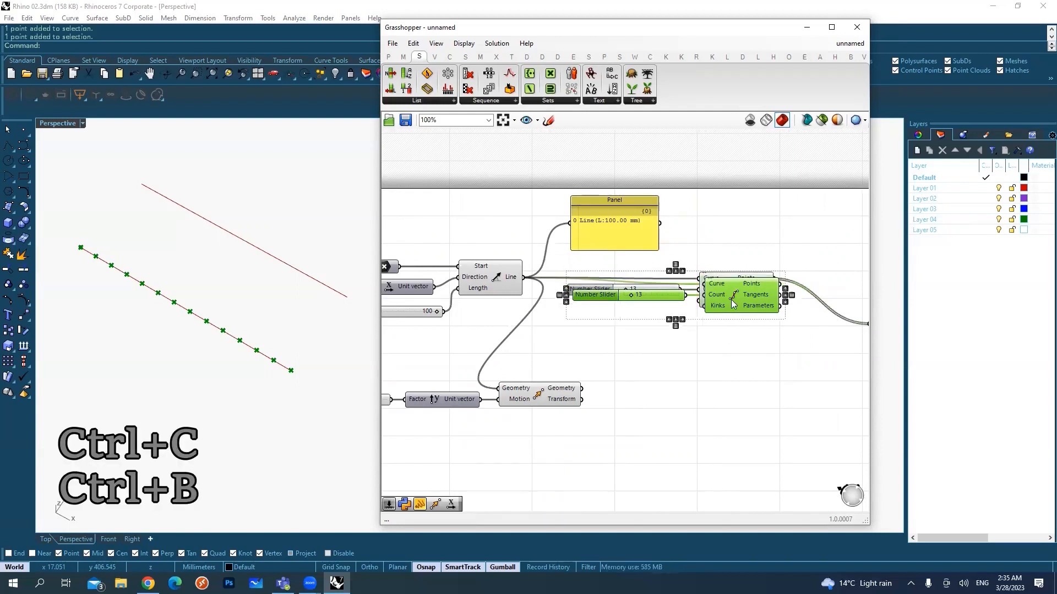
{"action": "left_click_drag", "start_coordinate": [732, 338], "coordinate": [742, 433]}
Step: Connect the Move component's Geometry output to the Curve input of the copied Divide Curve, replacing the line connection
{"action": "left_click", "coordinate": [544, 393]}
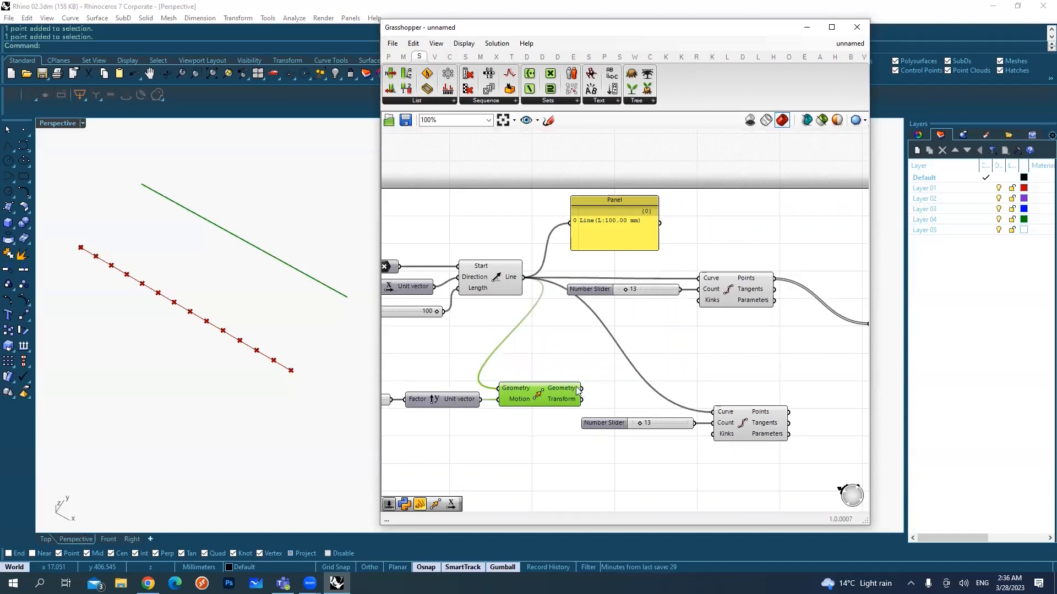
{"action": "left_click_drag", "start_coordinate": [575, 389], "coordinate": [715, 412]}
{"action": "left_click", "coordinate": [762, 416]}
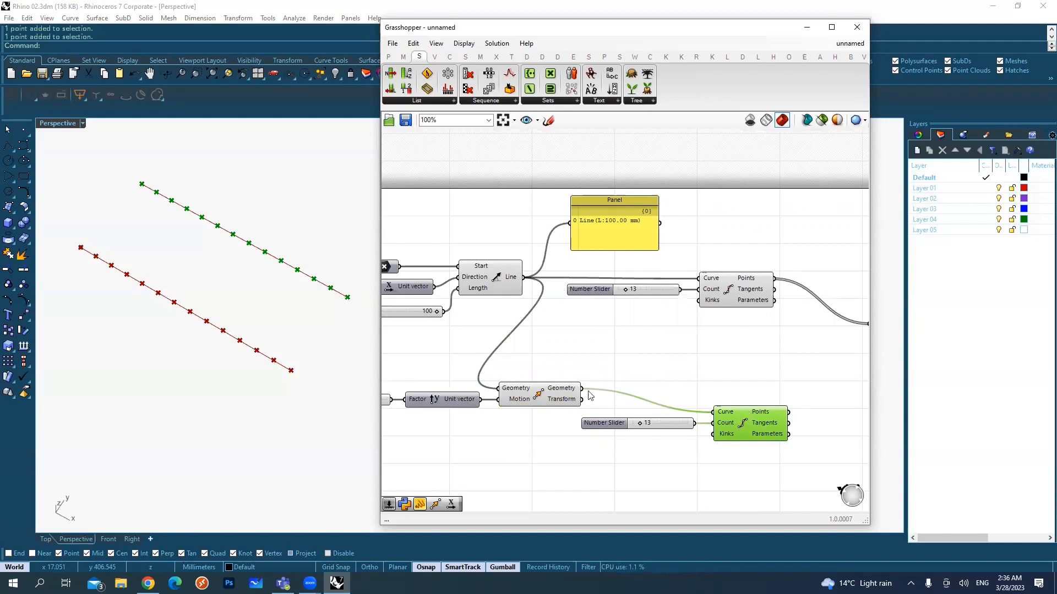
Step: Highlight both Divide Curve components to compare their points, and align the copied one level with the Move component
{"action": "left_click", "coordinate": [724, 295]}
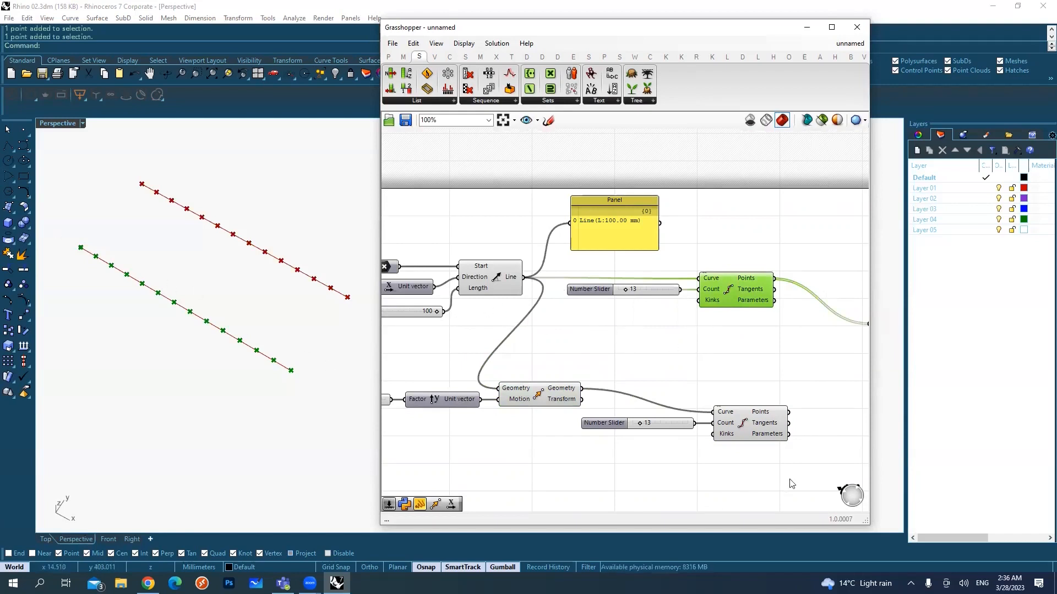
{"action": "left_click", "coordinate": [747, 424]}
{"action": "left_click_drag", "start_coordinate": [747, 424], "coordinate": [749, 400]}
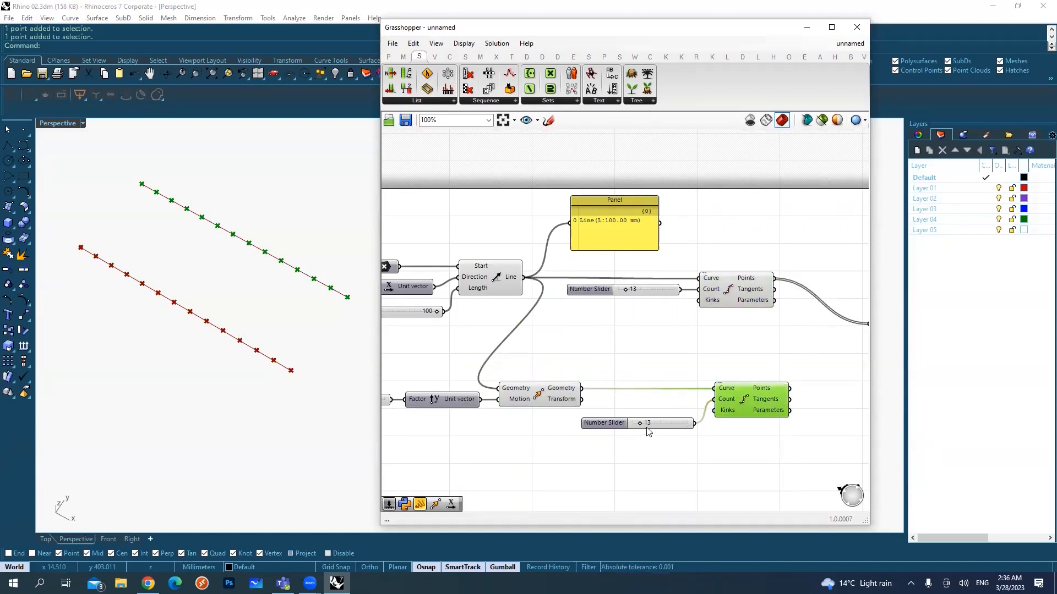
Step: Set the copied Divide Curve's count slider to 7 and select both Divide Curve components to compare their points
{"action": "scroll", "coordinate": [643, 428], "scroll_direction": "up", "scroll_amount": 2}
{"action": "left_click_drag", "start_coordinate": [637, 425], "coordinate": [632, 425]}
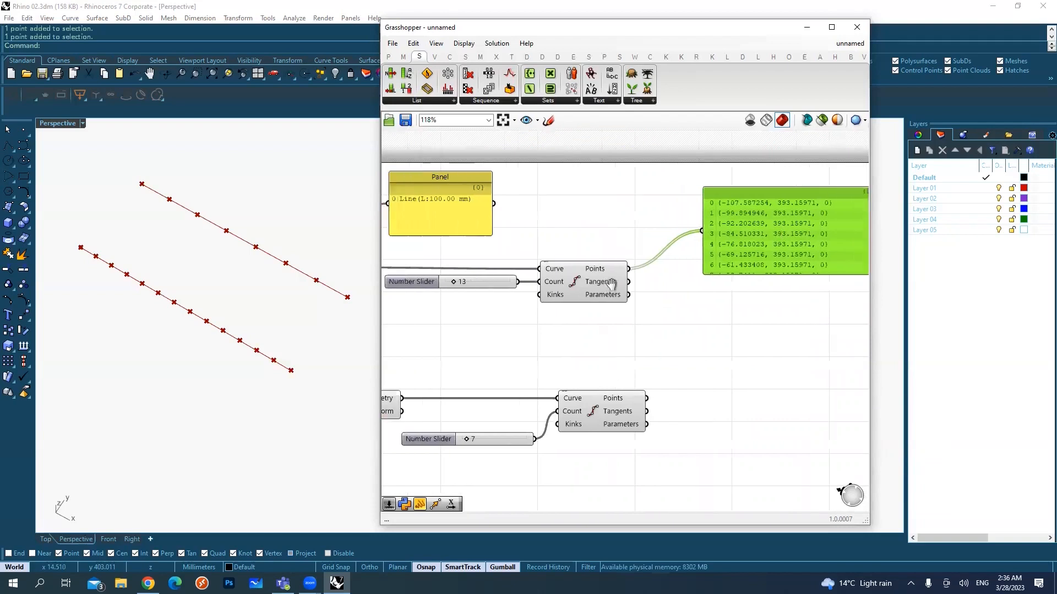
{"action": "left_click_drag", "start_coordinate": [672, 464], "coordinate": [629, 289]}
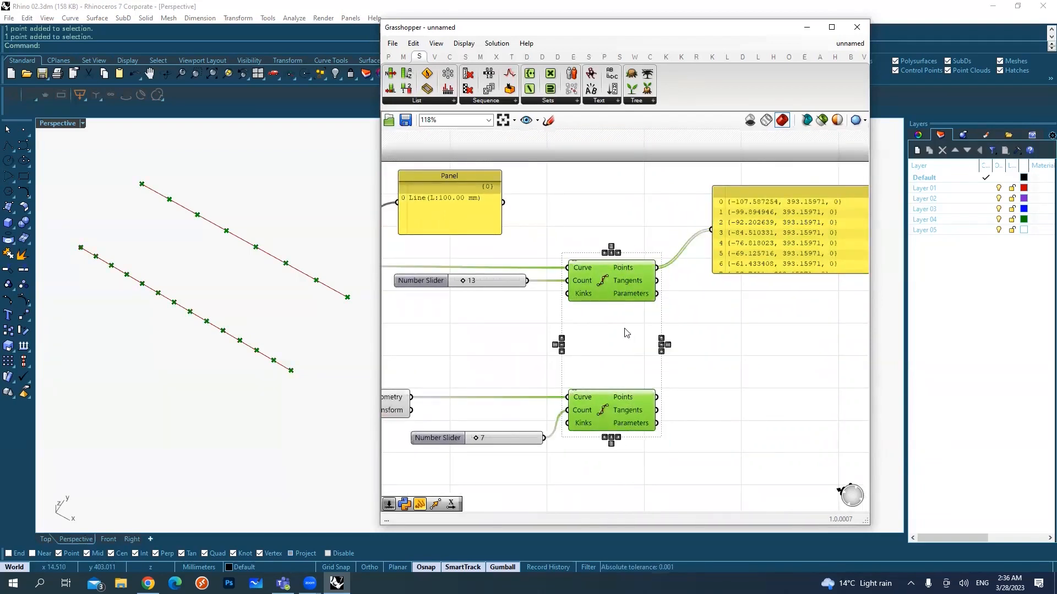
Step: Highlight the original and the copied Divide Curve components in turn to compare their division points on the two lines
{"action": "left_click", "coordinate": [628, 286]}
{"action": "left_click_drag", "start_coordinate": [69, 236], "coordinate": [314, 427]}
{"action": "left_click", "coordinate": [261, 382]}
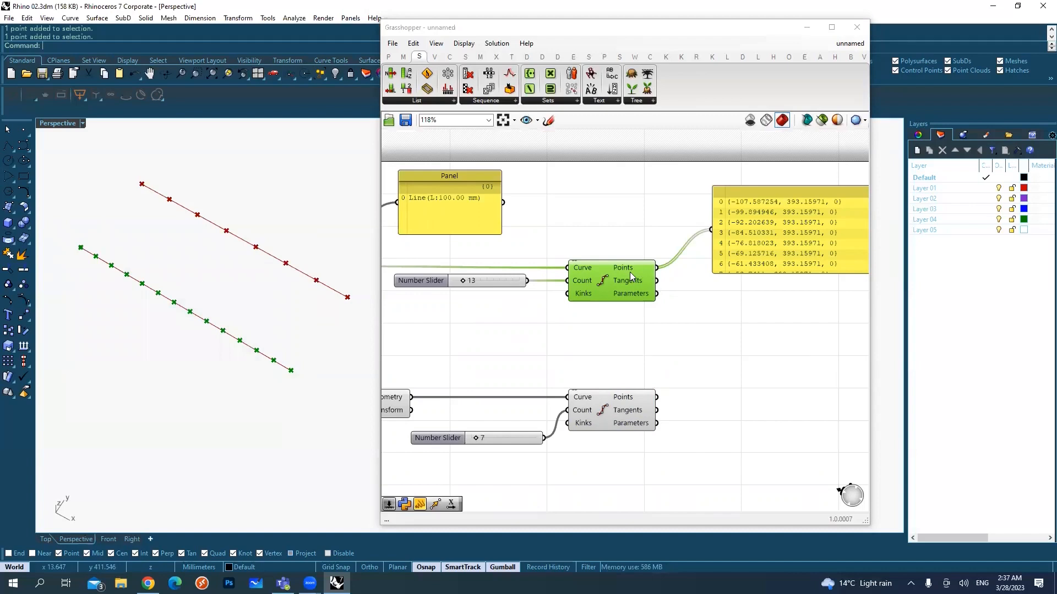
{"action": "left_click", "coordinate": [608, 404]}
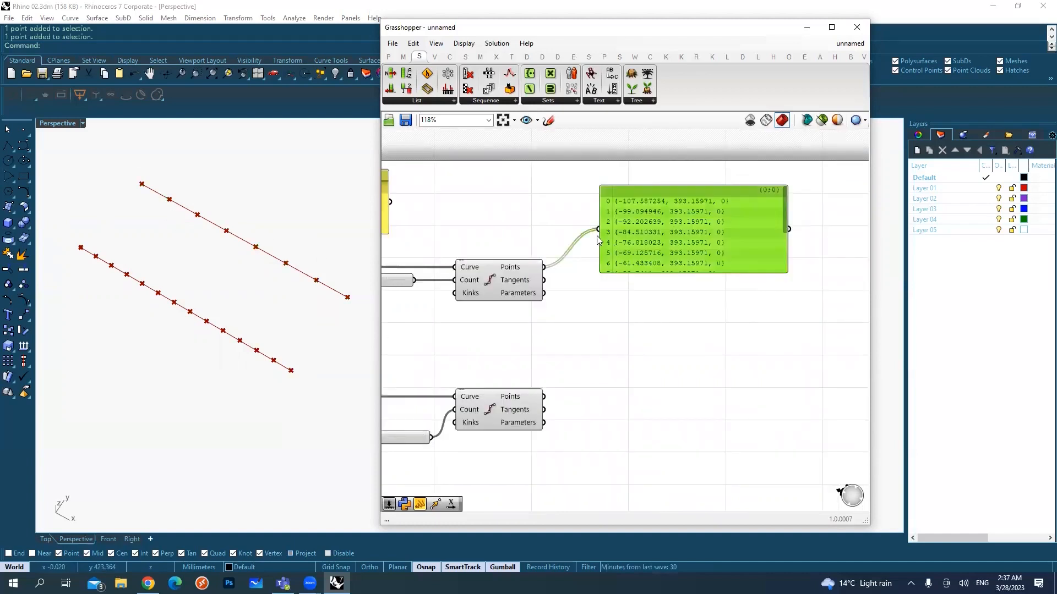
Step: Connect the copied Divide Curve's Points output to the points panel and enlarge the panel to fit the whole list
{"action": "left_click_drag", "start_coordinate": [545, 397], "coordinate": [599, 228]}
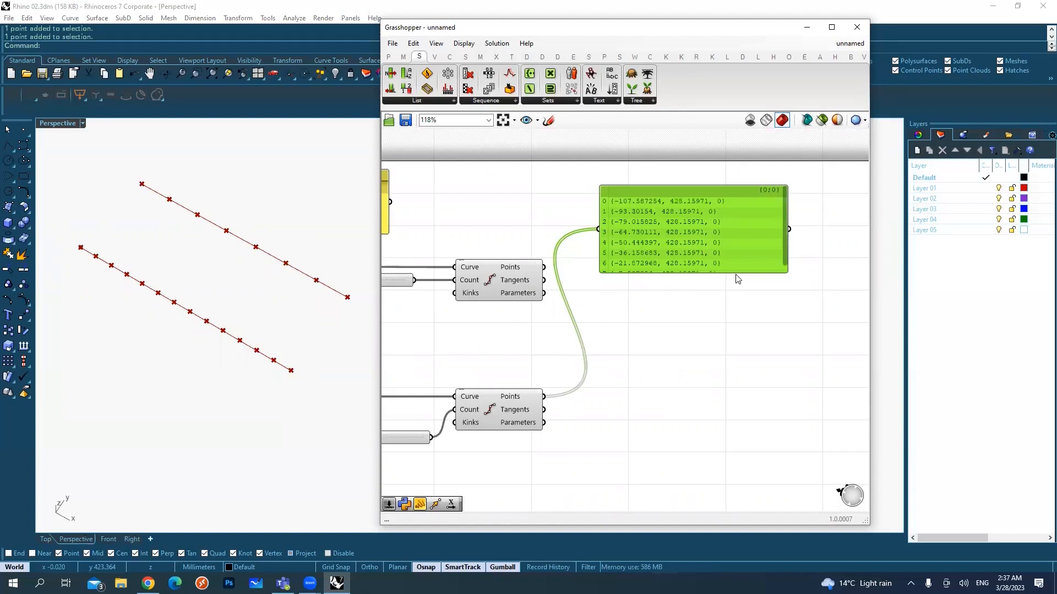
{"action": "left_click_drag", "start_coordinate": [732, 273], "coordinate": [729, 338]}
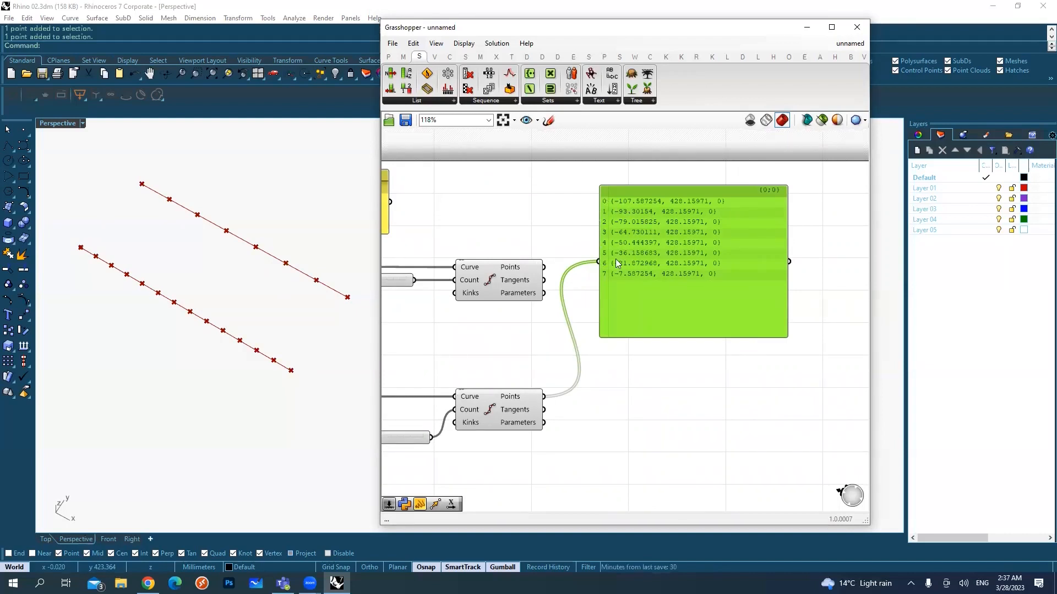
{"action": "left_click_drag", "start_coordinate": [584, 198], "coordinate": [628, 277]}
Step: Connect the original Divide Curve's Points output to the points panel instead, and enlarge and reposition the panel to fit its list
{"action": "left_click_drag", "start_coordinate": [543, 267], "coordinate": [599, 261]}
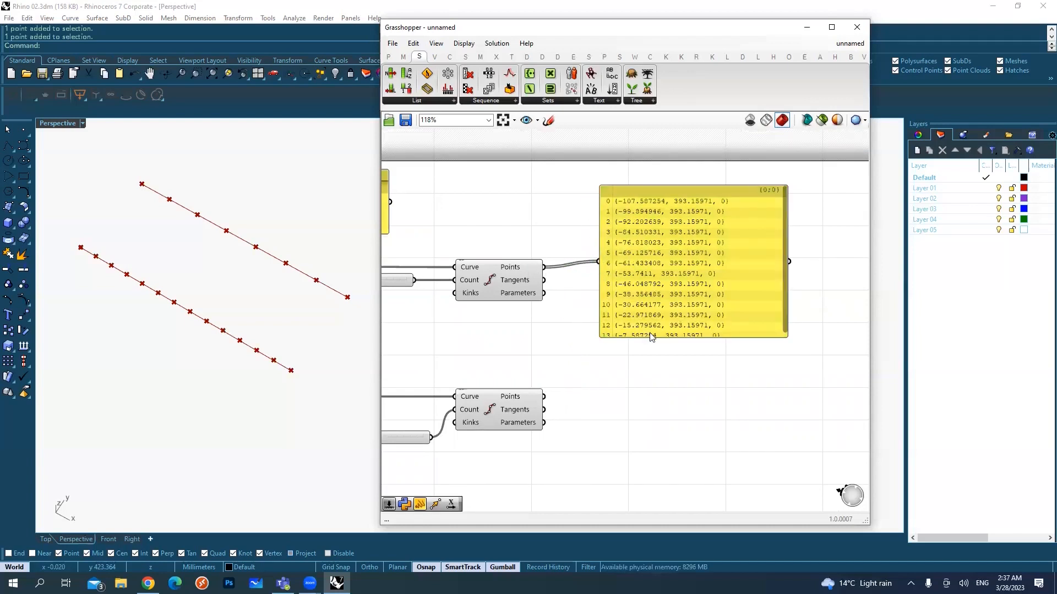
{"action": "left_click_drag", "start_coordinate": [650, 337], "coordinate": [651, 344]}
{"action": "left_click_drag", "start_coordinate": [585, 197], "coordinate": [622, 349]}
{"action": "left_click_drag", "start_coordinate": [660, 304], "coordinate": [666, 291]}
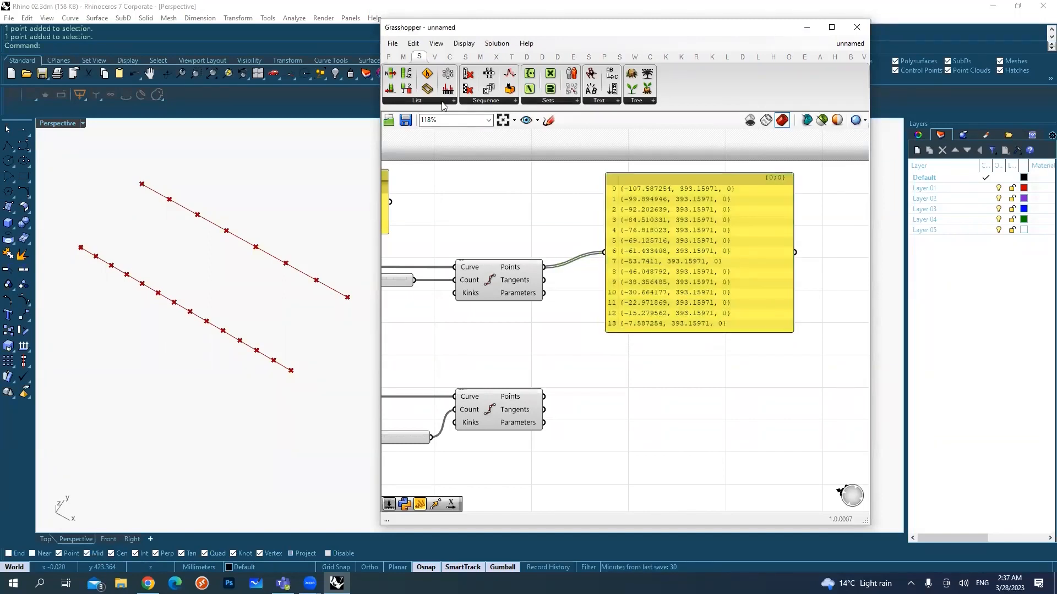
Step: Add a List Length component between the two Divide Curve components and connect the original's Points output to its List input
{"action": "left_click", "coordinate": [443, 103]}
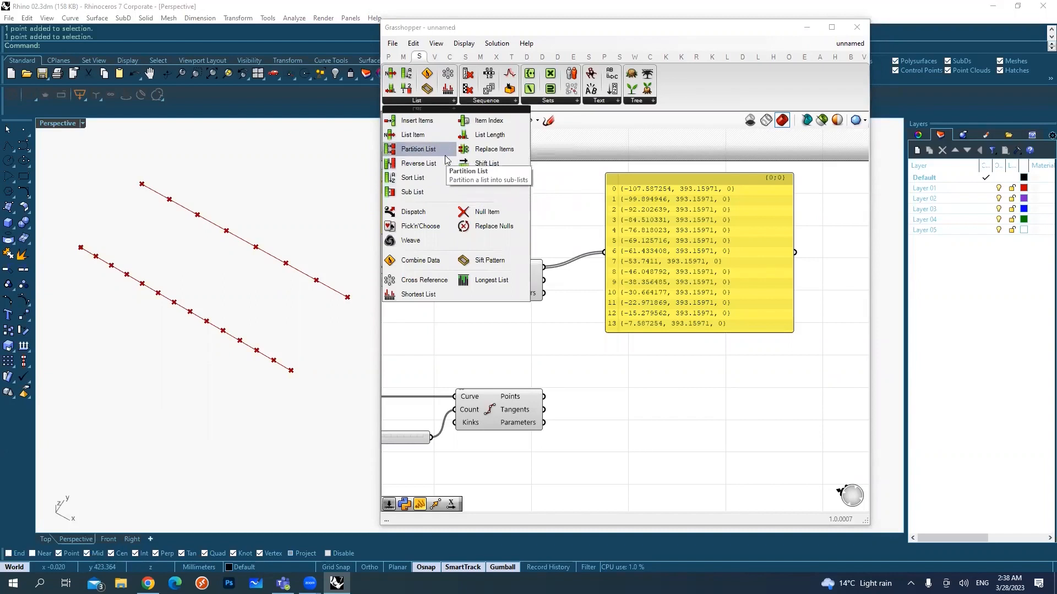
{"action": "left_click", "coordinate": [492, 142]}
{"action": "left_click", "coordinate": [586, 332]}
{"action": "left_click_drag", "start_coordinate": [573, 325], "coordinate": [568, 320]}
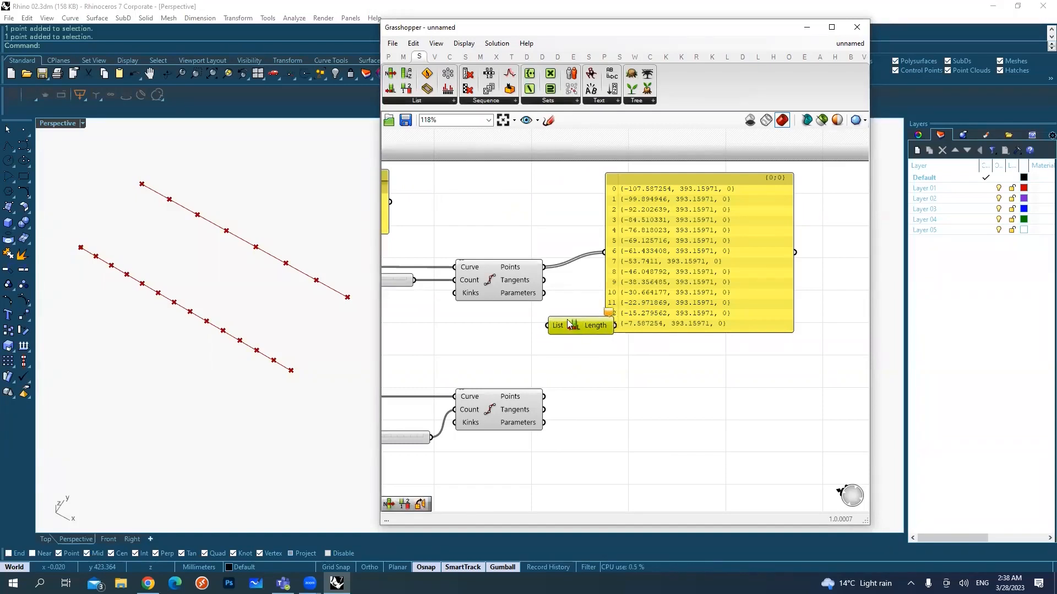
{"action": "left_click_drag", "start_coordinate": [544, 268], "coordinate": [553, 327]}
Step: Connect the List Length component's Length output to the large panel, replacing the points connection
{"action": "scroll", "coordinate": [555, 327], "scroll_direction": "up", "scroll_amount": 2}
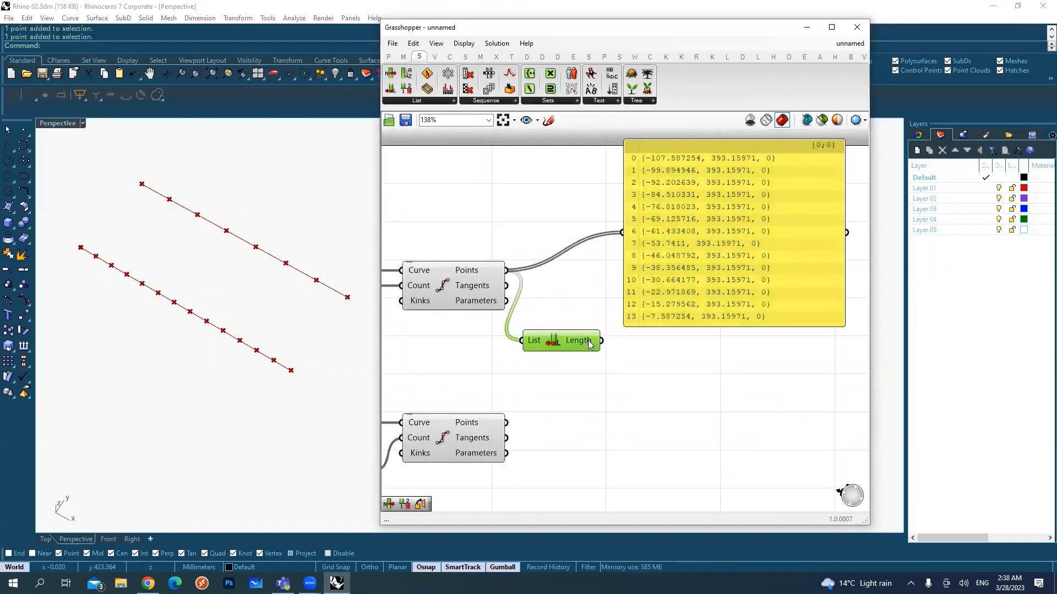
{"action": "left_click_drag", "start_coordinate": [602, 341], "coordinate": [622, 232]}
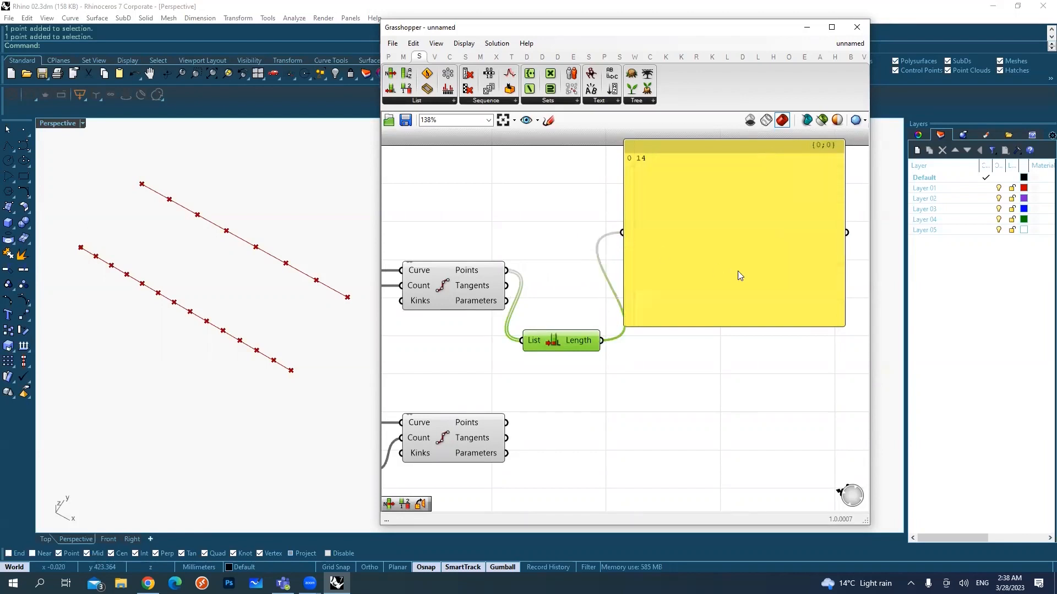
{"action": "left_click_drag", "start_coordinate": [612, 151], "coordinate": [652, 177]}
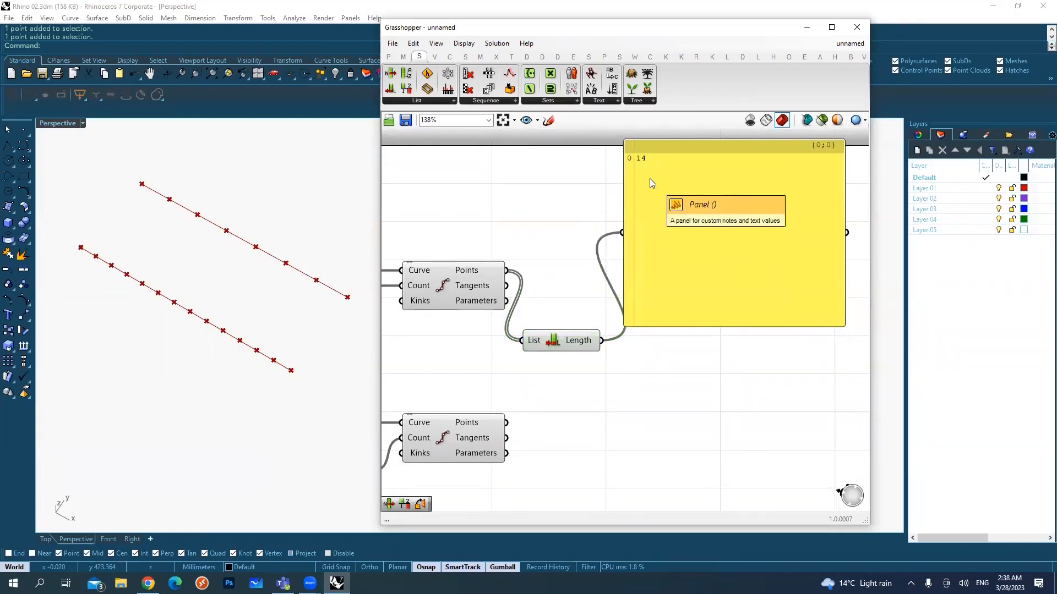
Step: Move the List Length input connection from the original Divide Curve's Points output to the copied Divide Curve's Points output
{"action": "left_click", "coordinate": [582, 341]}
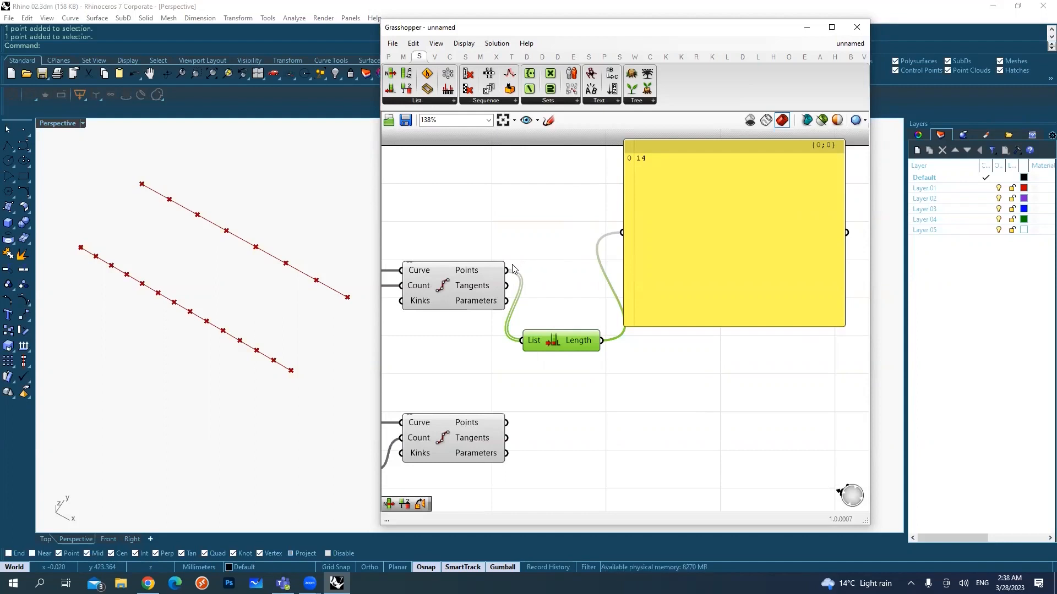
{"action": "left_click_drag", "start_coordinate": [511, 268], "coordinate": [505, 422], "text": "ctrl+shift"}
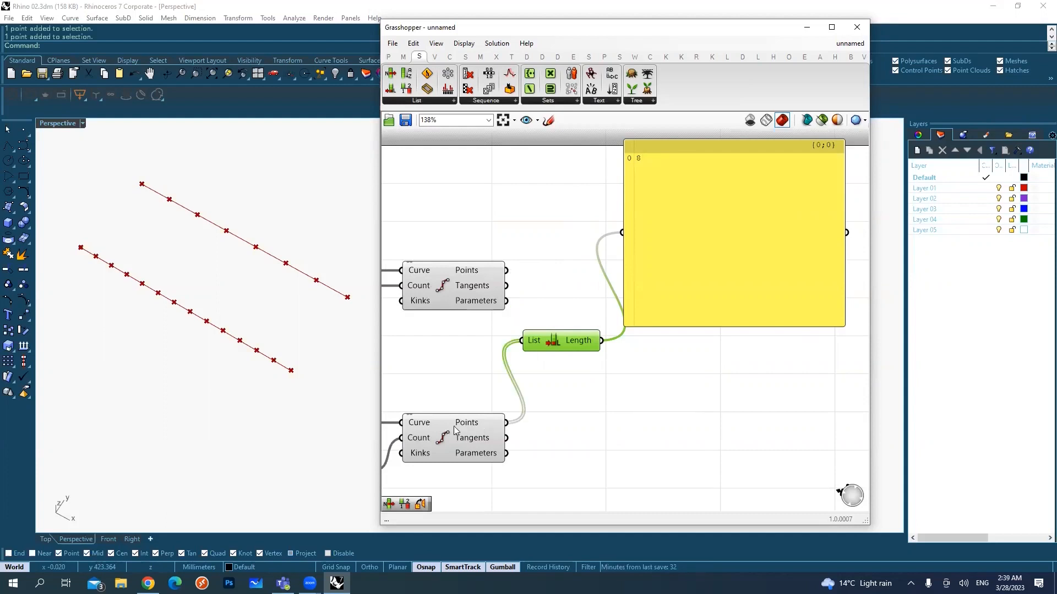
{"action": "left_click", "coordinate": [457, 427]}
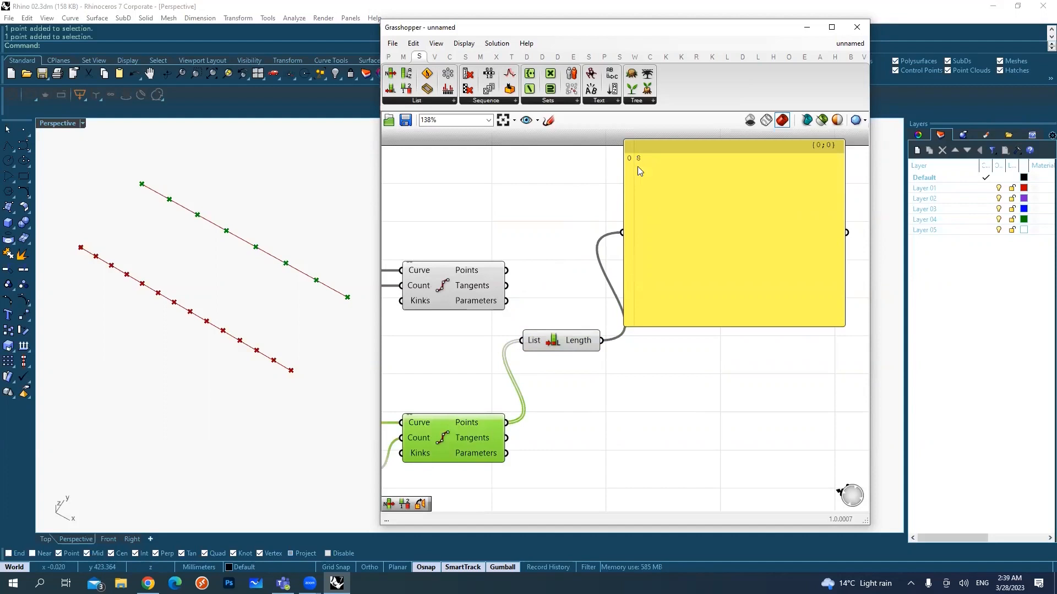
Step: Add a Reverse List component below the List Length component and inspect its description
{"action": "left_click", "coordinate": [417, 100]}
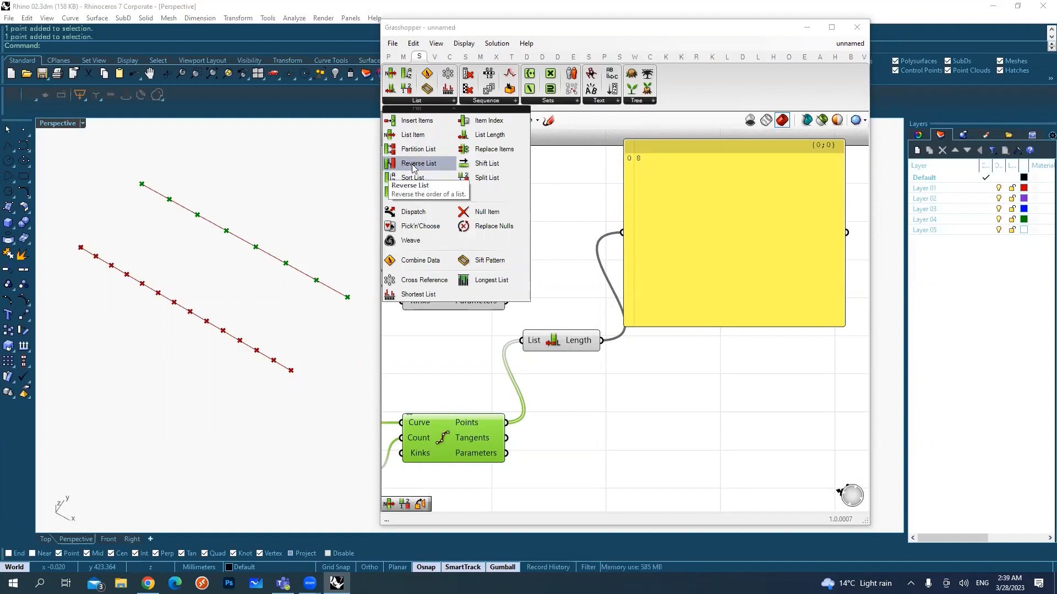
{"action": "left_click", "coordinate": [413, 163]}
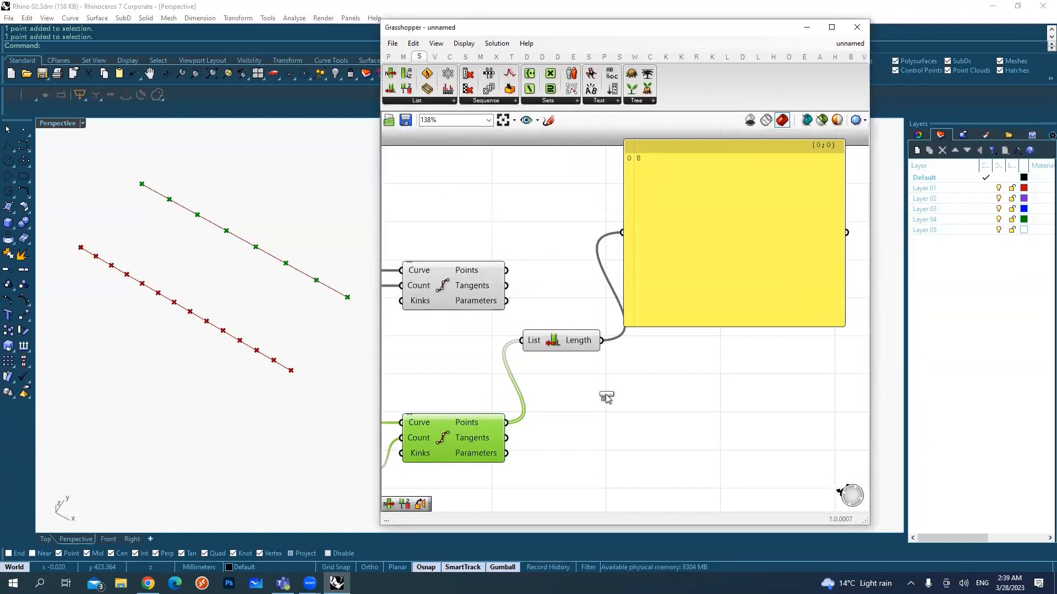
{"action": "left_click", "coordinate": [603, 389]}
{"action": "left_click_drag", "start_coordinate": [610, 387], "coordinate": [608, 391]}
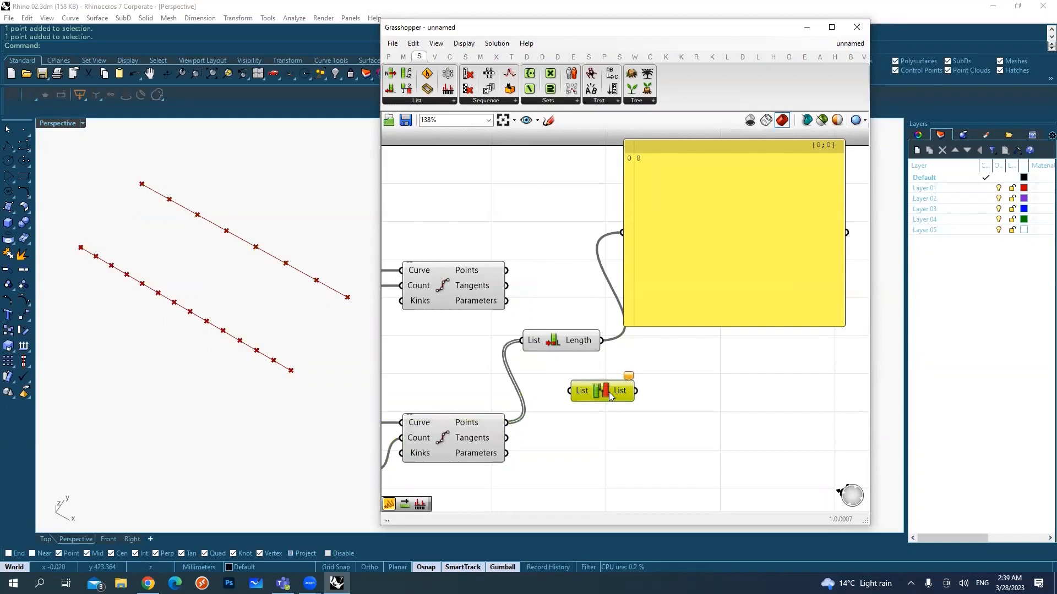
{"action": "scroll", "coordinate": [588, 404], "scroll_direction": "up", "scroll_amount": 3}
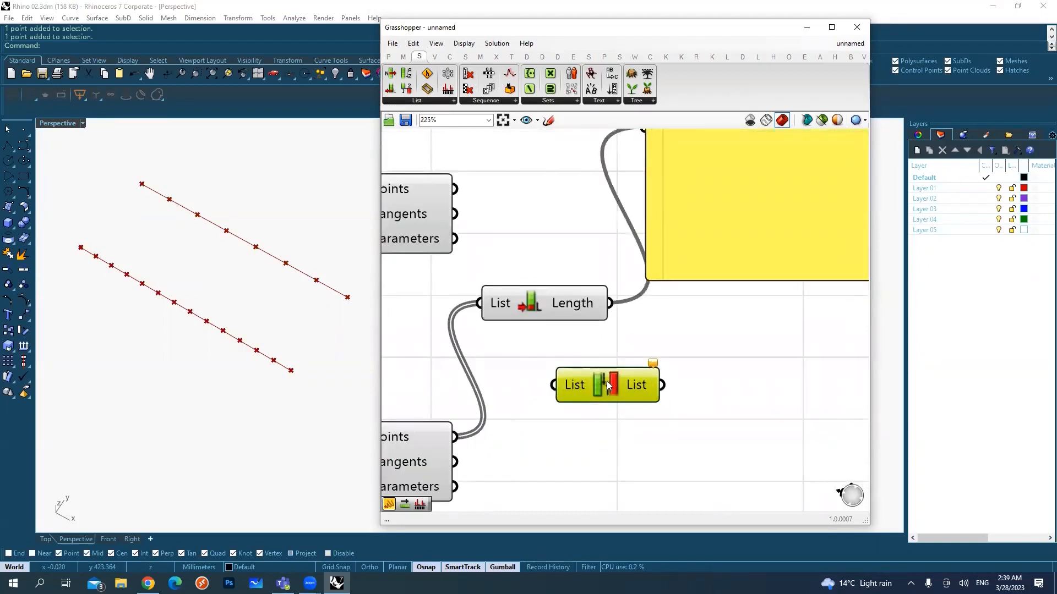
{"action": "mouse_move", "coordinate": [606, 388]}
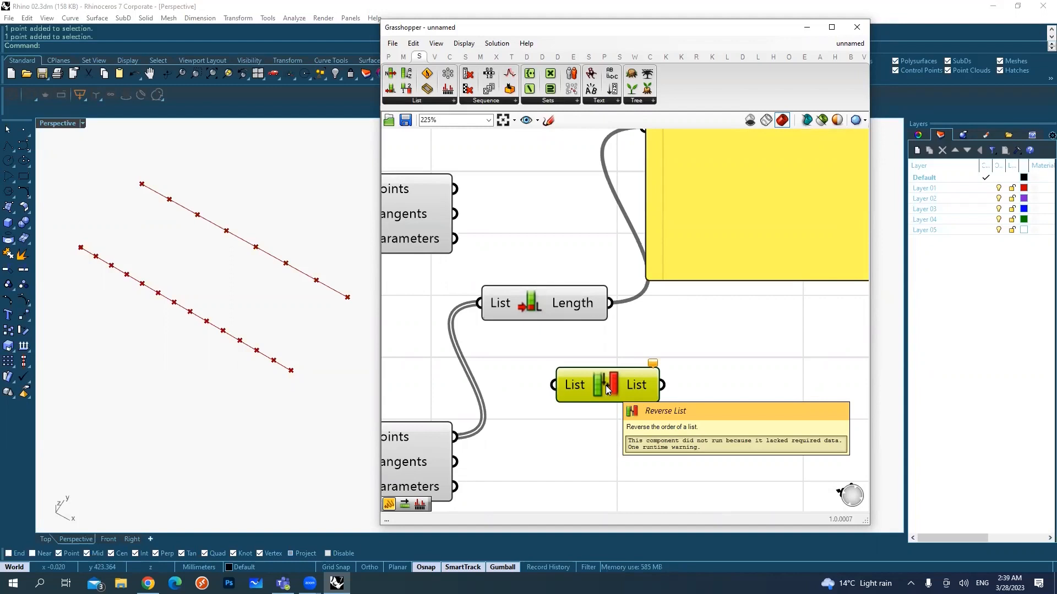
{"action": "scroll", "coordinate": [606, 386], "scroll_direction": "down", "scroll_amount": 2}
{"action": "right_click_drag", "start_coordinate": [562, 402], "coordinate": [615, 380]}
Step: Add a Point List component beside the copied Divide Curve and connect that component's Points output to its Points input
{"action": "left_click", "coordinate": [531, 406]}
{"action": "scroll", "coordinate": [664, 350], "scroll_direction": "down", "scroll_amount": 1}
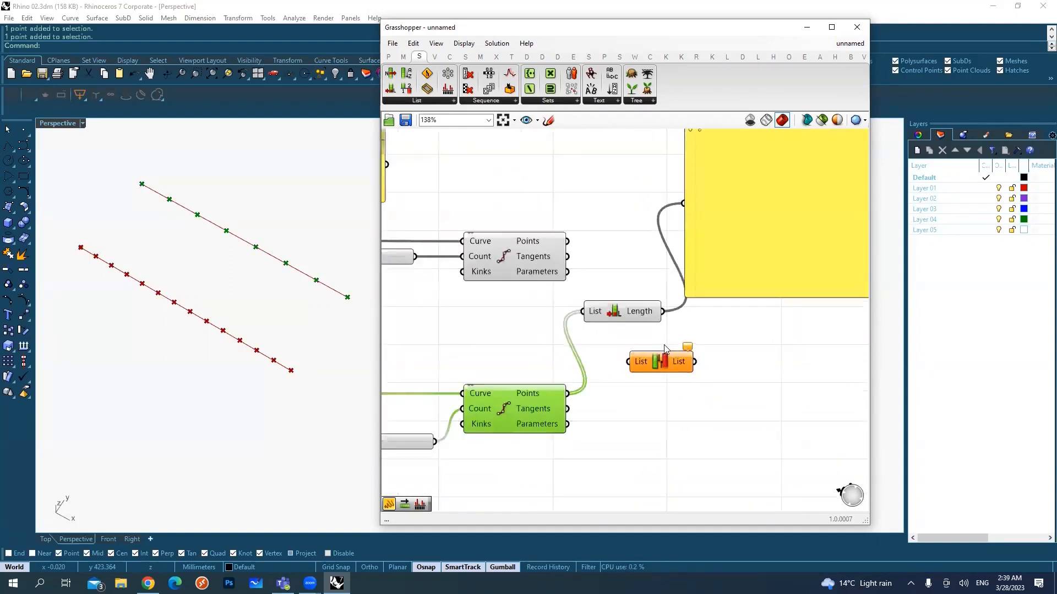
{"action": "scroll", "coordinate": [664, 350], "scroll_direction": "down", "scroll_amount": 1}
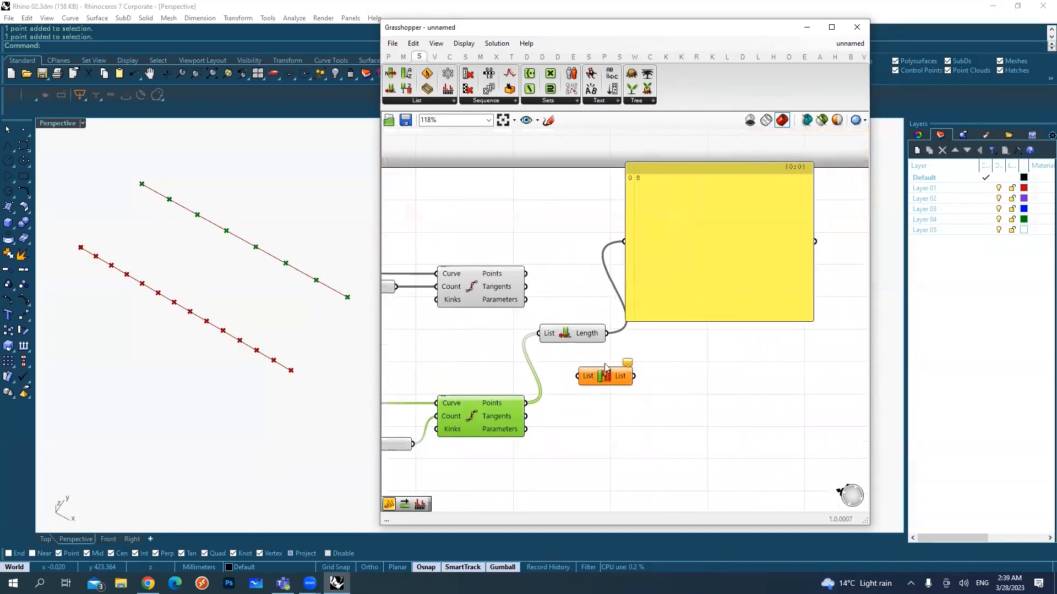
{"action": "left_click", "coordinate": [527, 57]}
{"action": "left_click", "coordinate": [685, 101]}
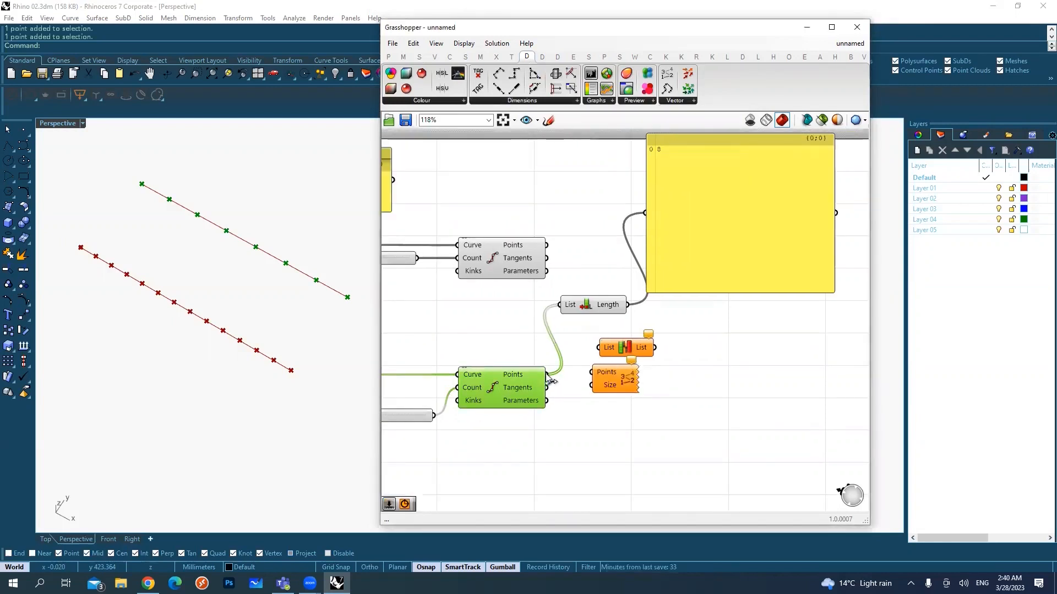
{"action": "left_click_drag", "start_coordinate": [547, 375], "coordinate": [594, 368]}
{"action": "left_click_drag", "start_coordinate": [606, 377], "coordinate": [618, 380]}
{"action": "left_click", "coordinate": [633, 405]}
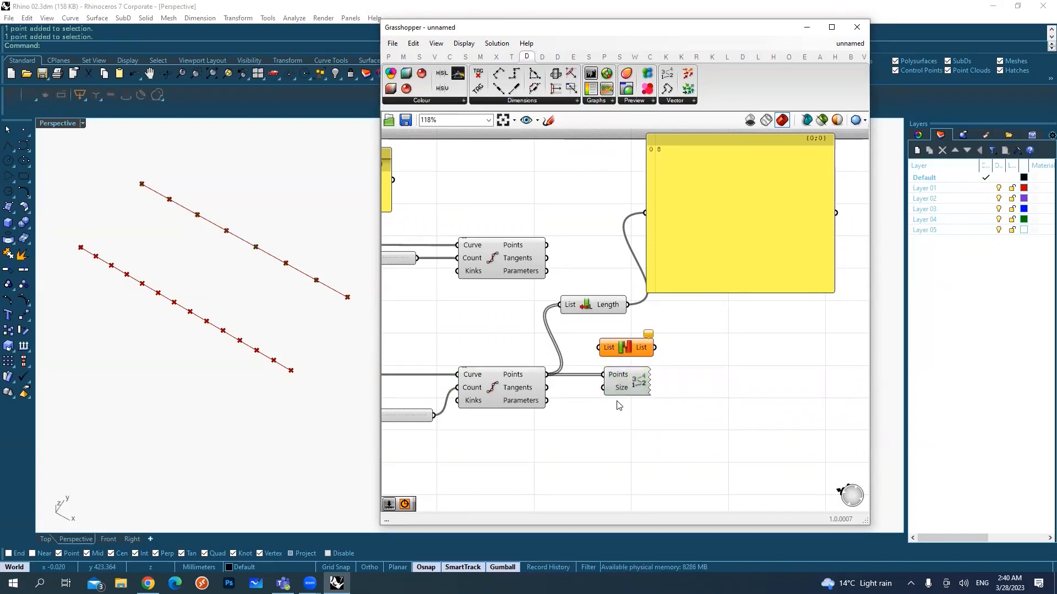
Step: Move the Point List component farther from the Divide Curve and connect a number slider of 5 to its Size input
{"action": "scroll", "coordinate": [261, 258], "scroll_direction": "up", "scroll_amount": 2}
{"action": "scroll", "coordinate": [261, 257], "scroll_direction": "up", "scroll_amount": 3}
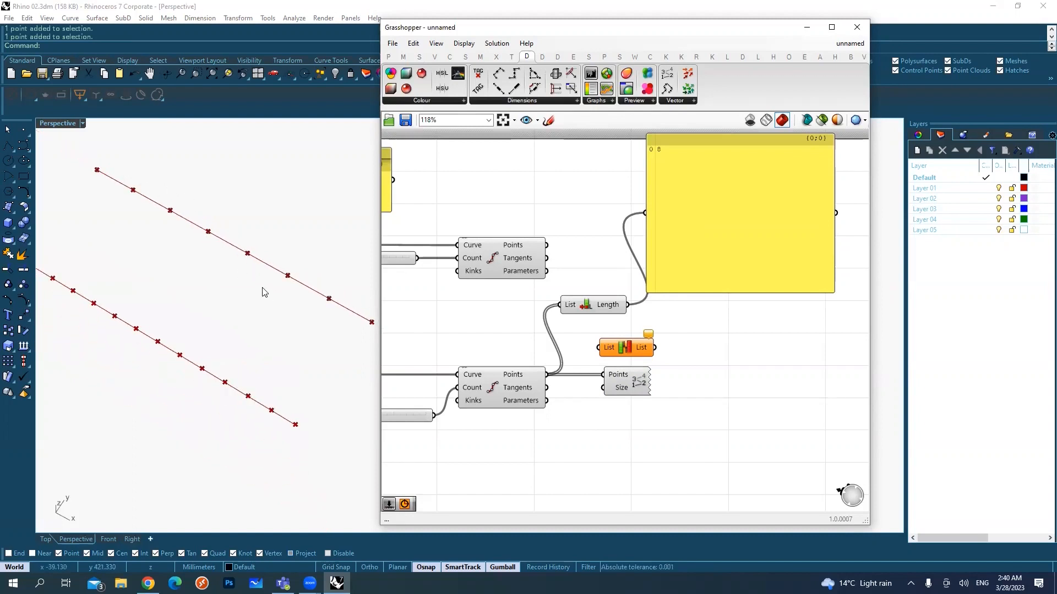
{"action": "right_click_drag", "start_coordinate": [189, 248], "coordinate": [266, 302], "text": "shift"}
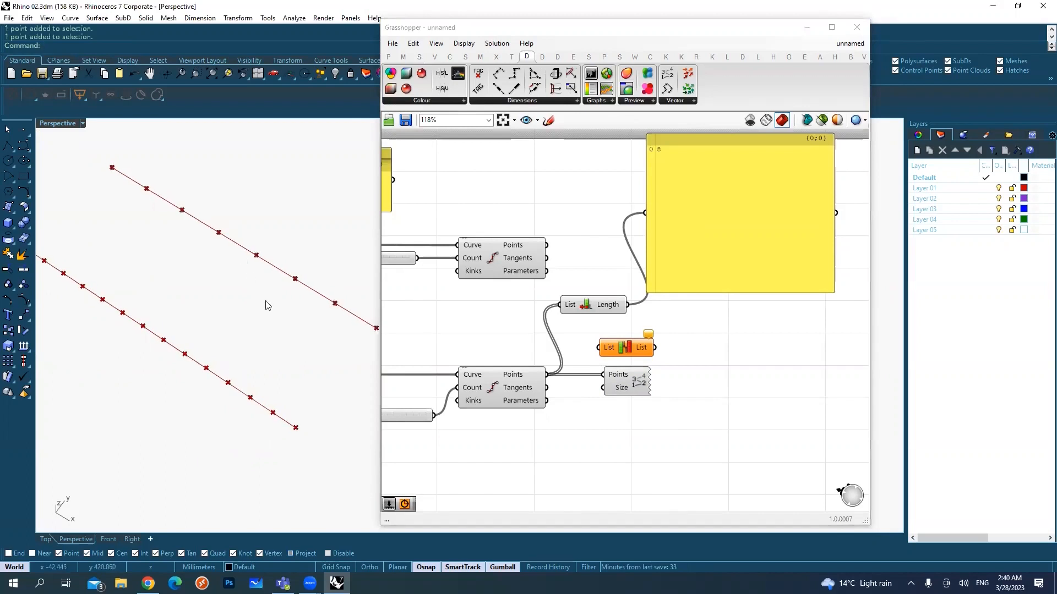
{"action": "left_click_drag", "start_coordinate": [638, 388], "coordinate": [719, 382]}
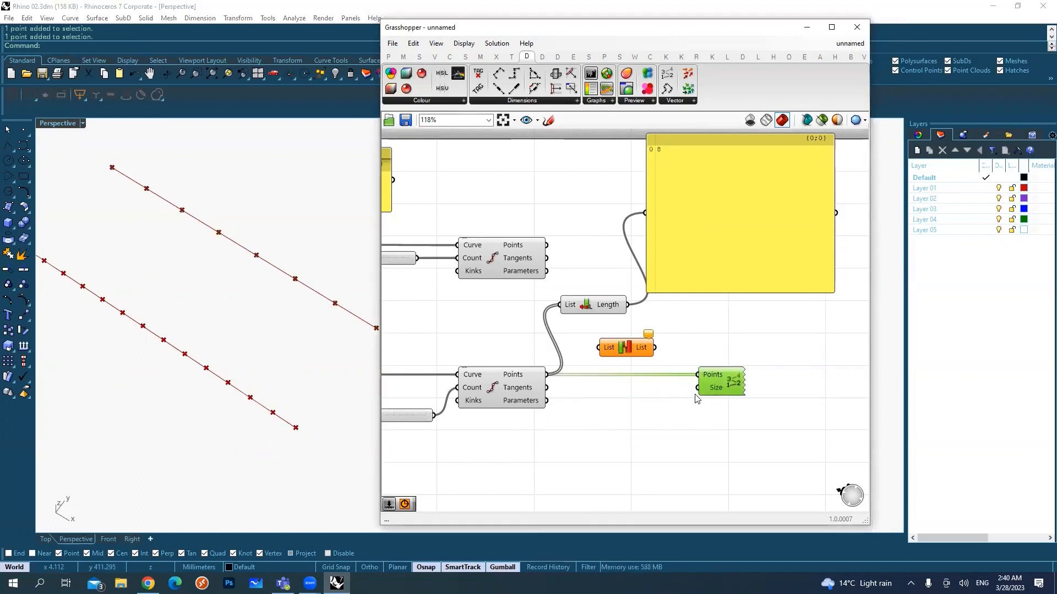
{"action": "double_click", "coordinate": [670, 391]}
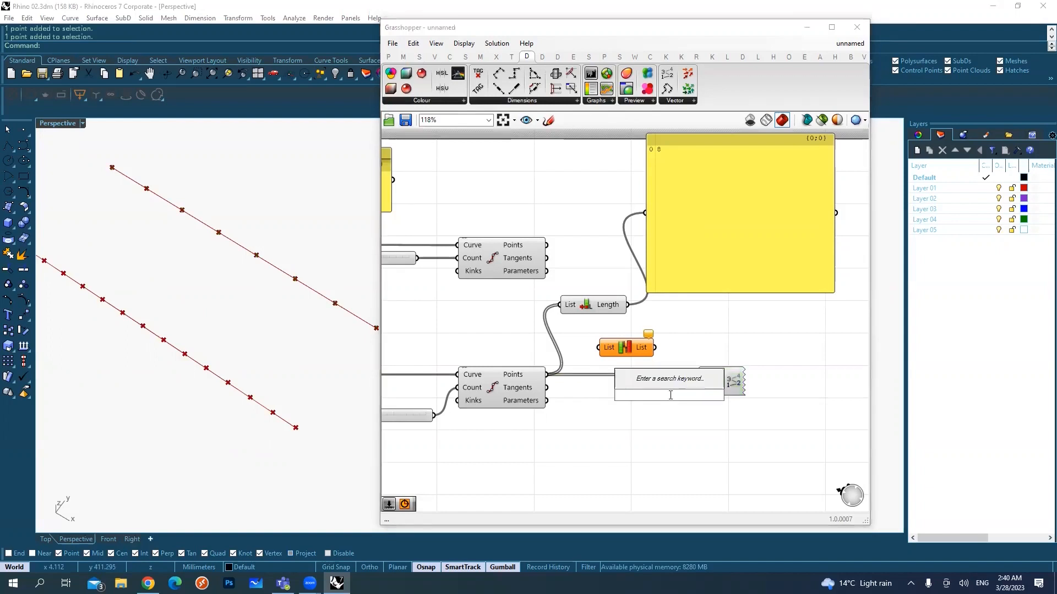
{"action": "type", "text": "5"}
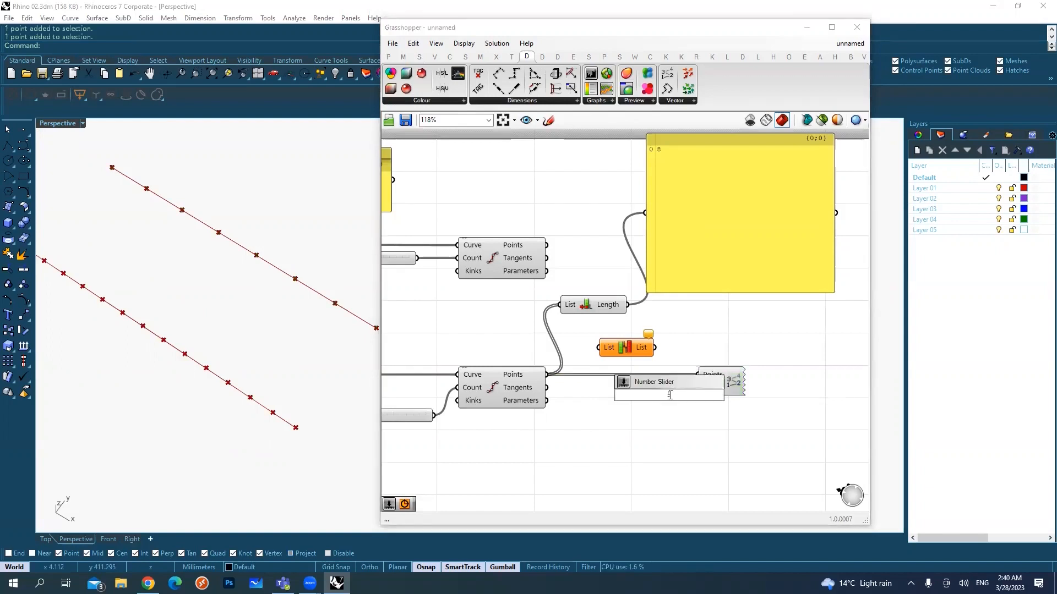
{"action": "key", "text": "Return"}
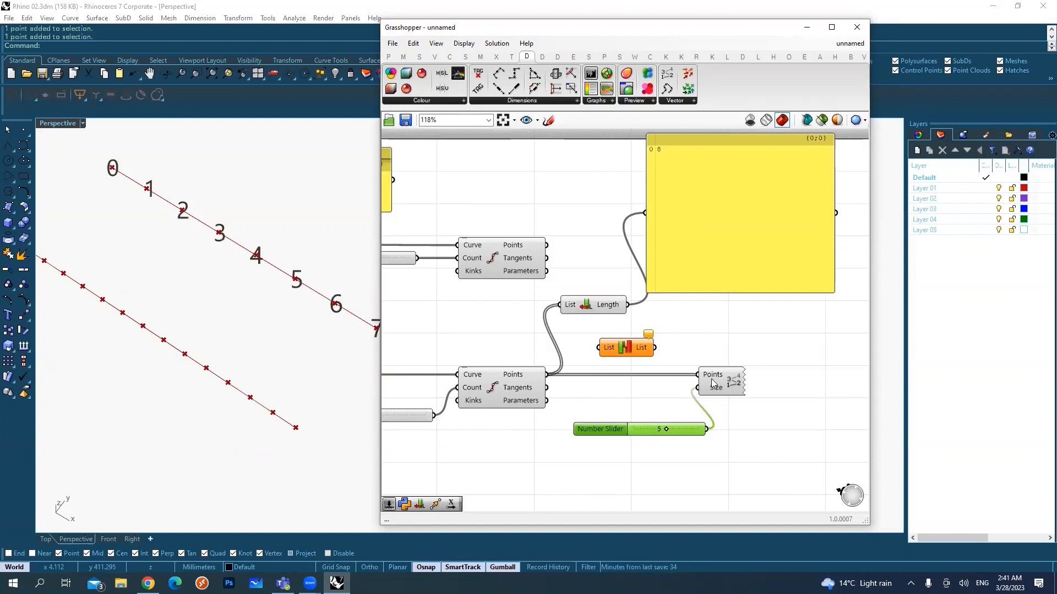
Step: Highlight the Move component and examine the index numbering along the moved line in the Rhino viewport
{"action": "right_click_drag", "start_coordinate": [247, 330], "coordinate": [246, 331], "text": "shift"}
{"action": "scroll", "coordinate": [246, 330], "scroll_direction": "down", "scroll_amount": 1}
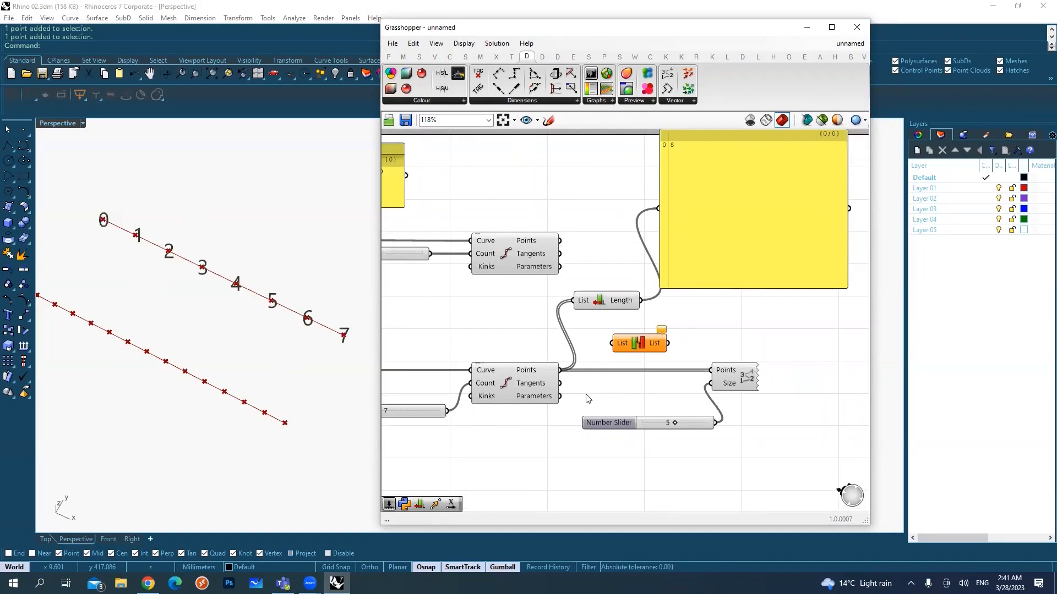
{"action": "scroll", "coordinate": [564, 346], "scroll_direction": "down", "scroll_amount": 2}
{"action": "right_click_drag", "start_coordinate": [553, 344], "coordinate": [715, 334]}
{"action": "left_click", "coordinate": [521, 362]}
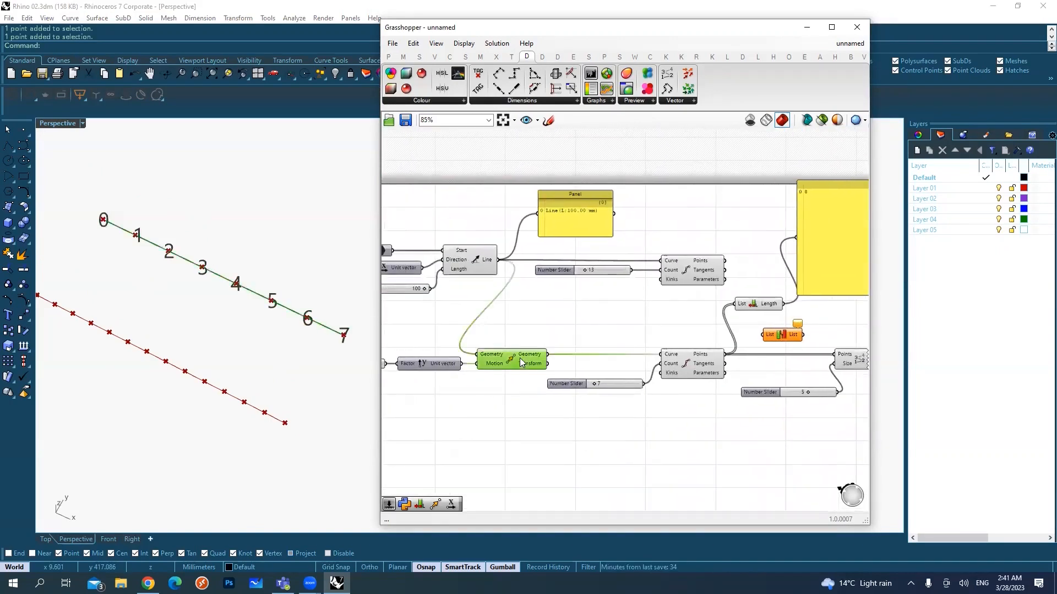
{"action": "left_click_drag", "start_coordinate": [69, 195], "coordinate": [119, 246]}
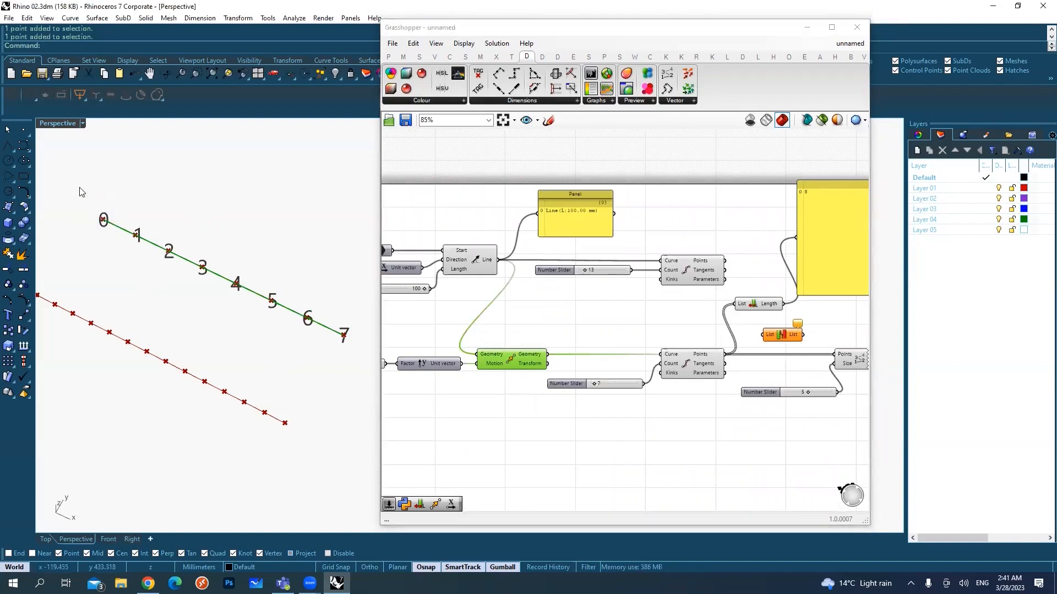
{"action": "right_click_drag", "start_coordinate": [82, 191], "coordinate": [86, 272]}
{"action": "right_click_drag", "start_coordinate": [155, 293], "coordinate": [220, 274], "text": "shift"}
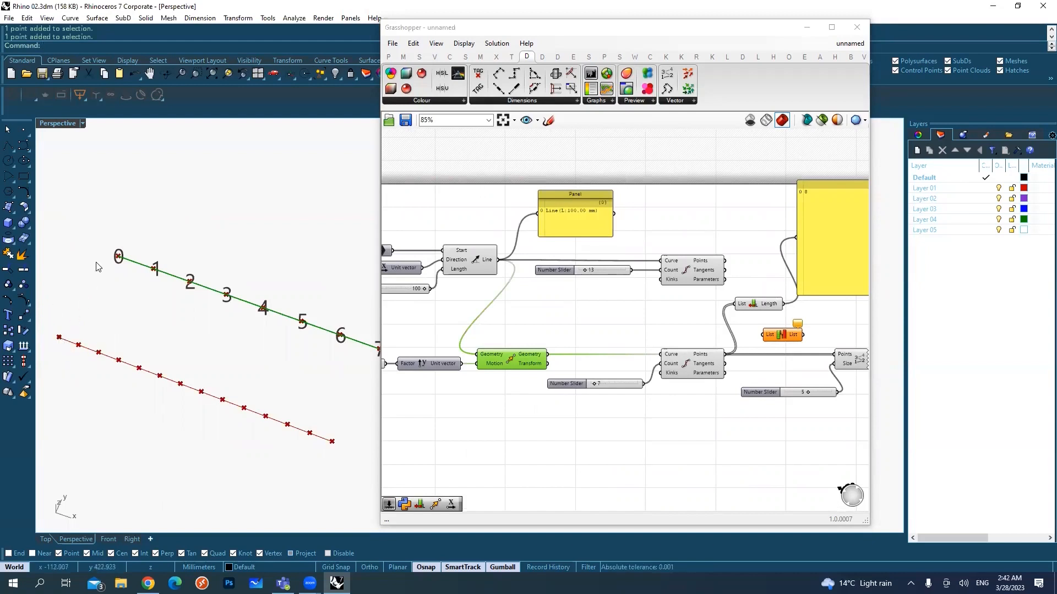
{"action": "right_click_drag", "start_coordinate": [295, 373], "coordinate": [279, 379], "text": "shift"}
Step: Highlight the copied Divide Curve component to examine its numbered points on the moved line
{"action": "scroll", "coordinate": [279, 375], "scroll_direction": "down", "scroll_amount": 1}
{"action": "right_click_drag", "start_coordinate": [692, 361], "coordinate": [583, 365]}
{"action": "left_click", "coordinate": [588, 363]}
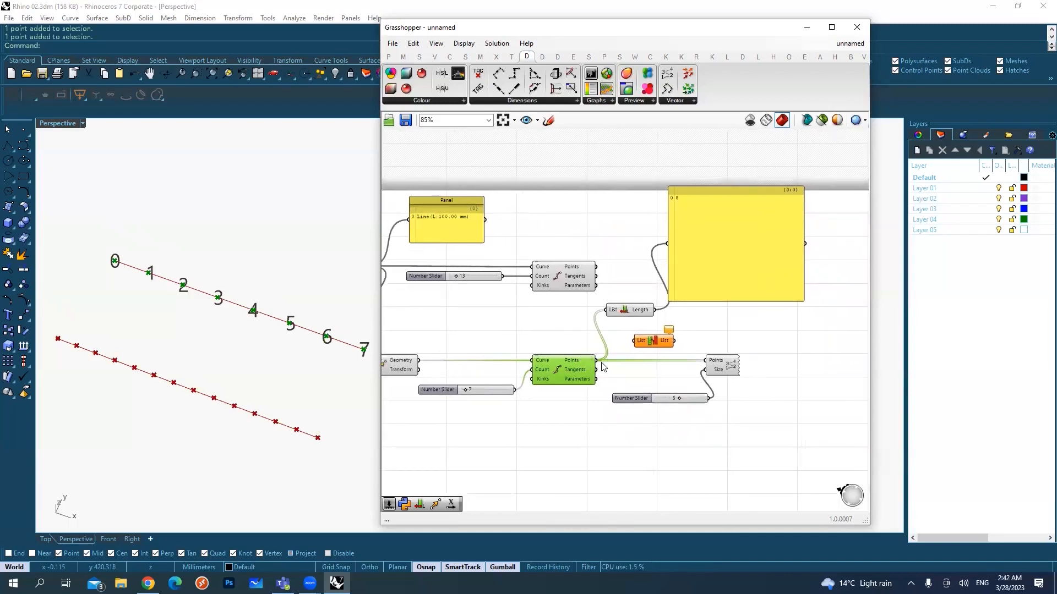
{"action": "right_click_drag", "start_coordinate": [628, 362], "coordinate": [594, 366]}
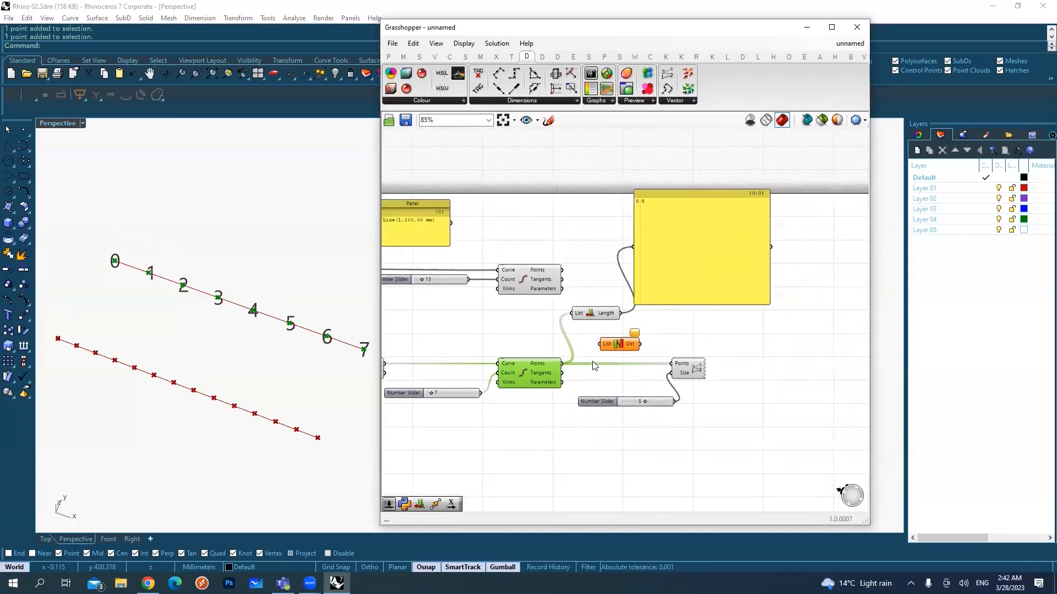
Step: Feed the copied Divide Curve's Points output into the Reverse List component and connect its output to the Point List's Points input
{"action": "scroll", "coordinate": [612, 345], "scroll_direction": "up", "scroll_amount": 4}
{"action": "left_click", "coordinate": [628, 344]}
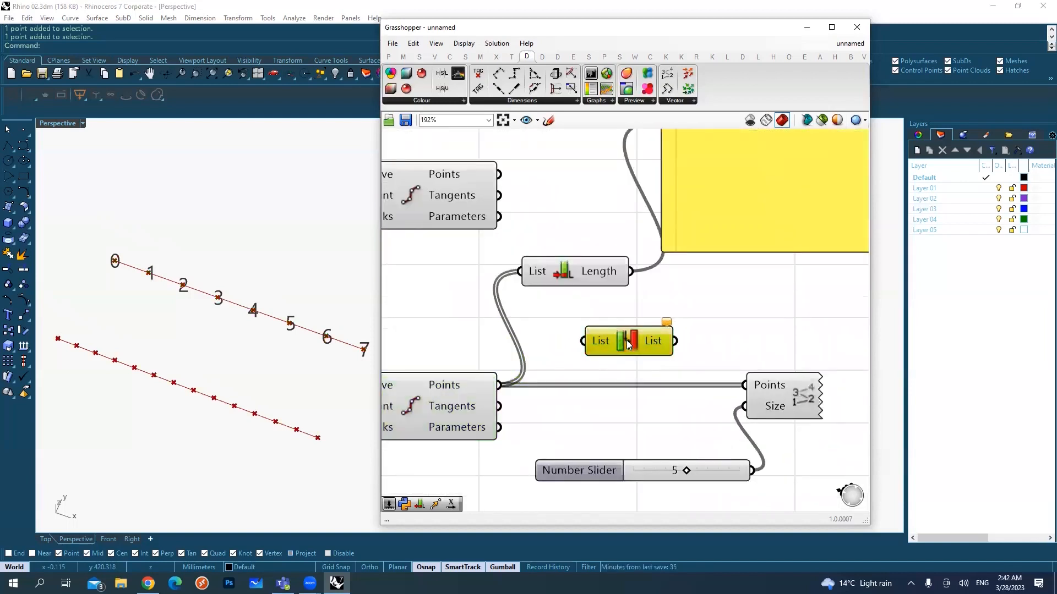
{"action": "left_click_drag", "start_coordinate": [498, 385], "coordinate": [584, 342]}
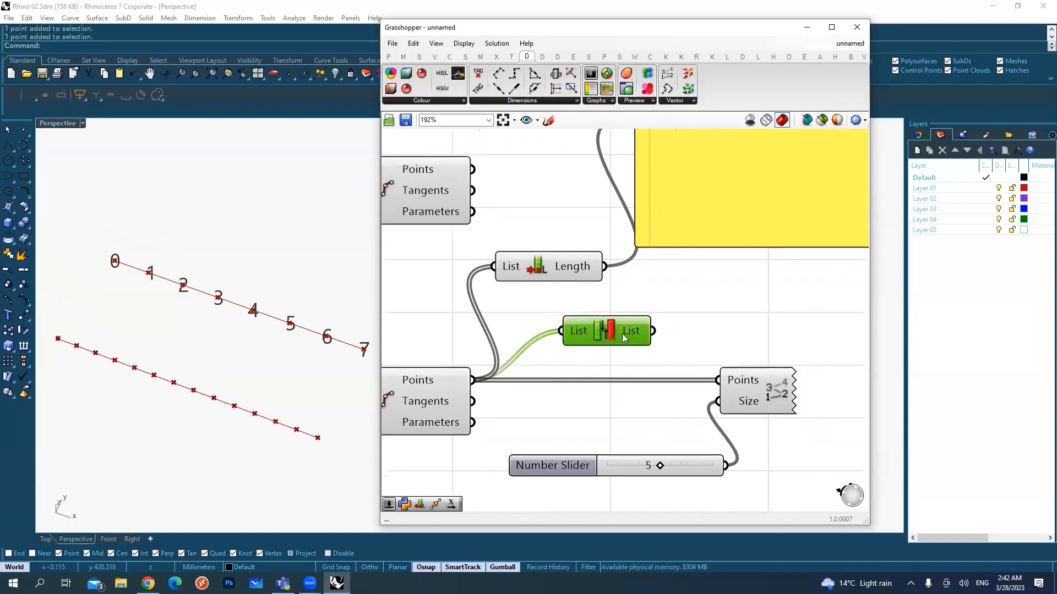
{"action": "left_click", "coordinate": [628, 313]}
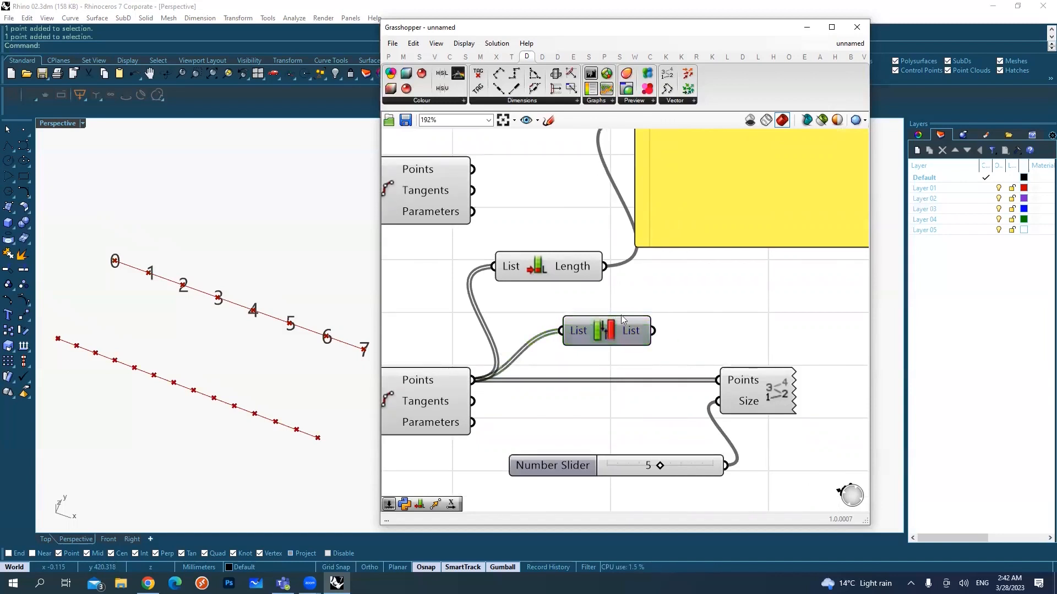
{"action": "scroll", "coordinate": [643, 335], "scroll_direction": "down", "scroll_amount": 1}
{"action": "left_click_drag", "start_coordinate": [652, 332], "coordinate": [712, 371]}
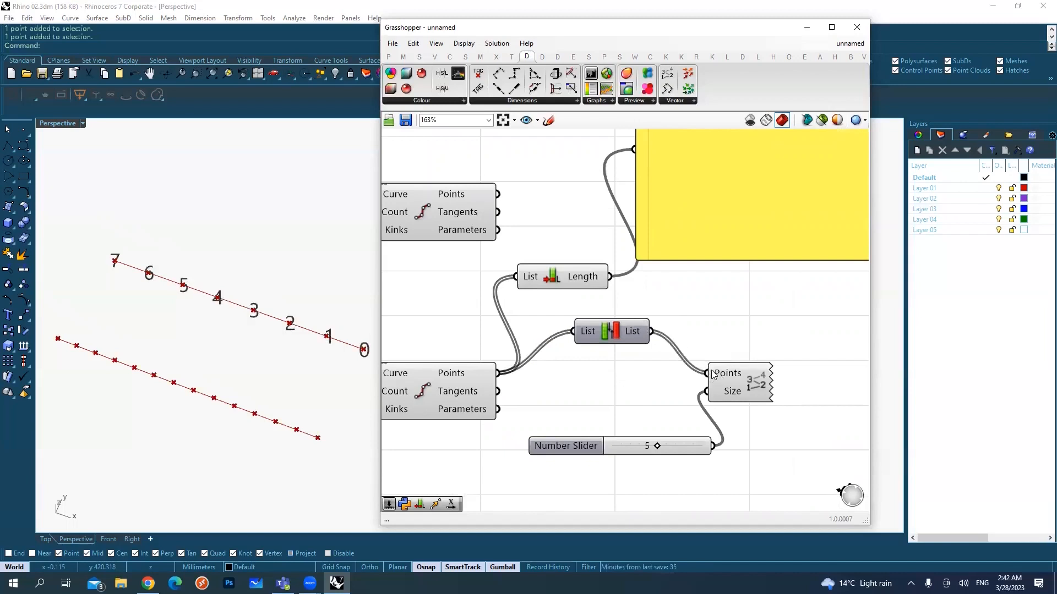
Step: Check the point numbering along the moved line and shift the Reverse List component slightly closer to the Divide Curve
{"action": "right_click_drag", "start_coordinate": [216, 369], "coordinate": [205, 368], "text": "shift"}
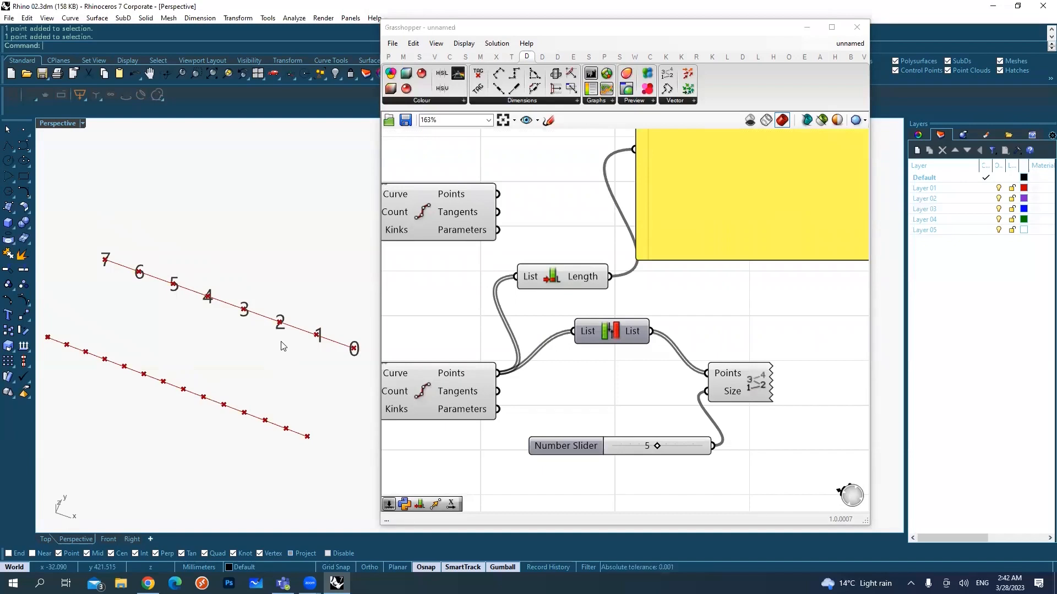
{"action": "mouse_move", "coordinate": [605, 332]}
{"action": "left_mouse_down"}
{"action": "mouse_move", "coordinate": [606, 374]}
{"action": "mouse_move", "coordinate": [606, 333]}
{"action": "left_mouse_up"}
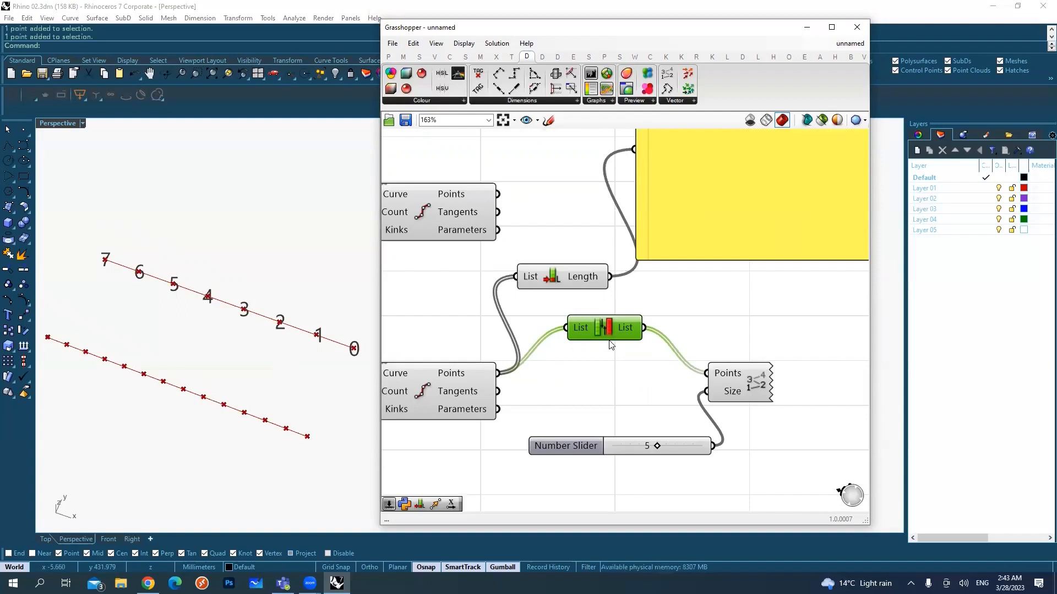
{"action": "scroll", "coordinate": [618, 344], "scroll_direction": "down", "scroll_amount": 1}
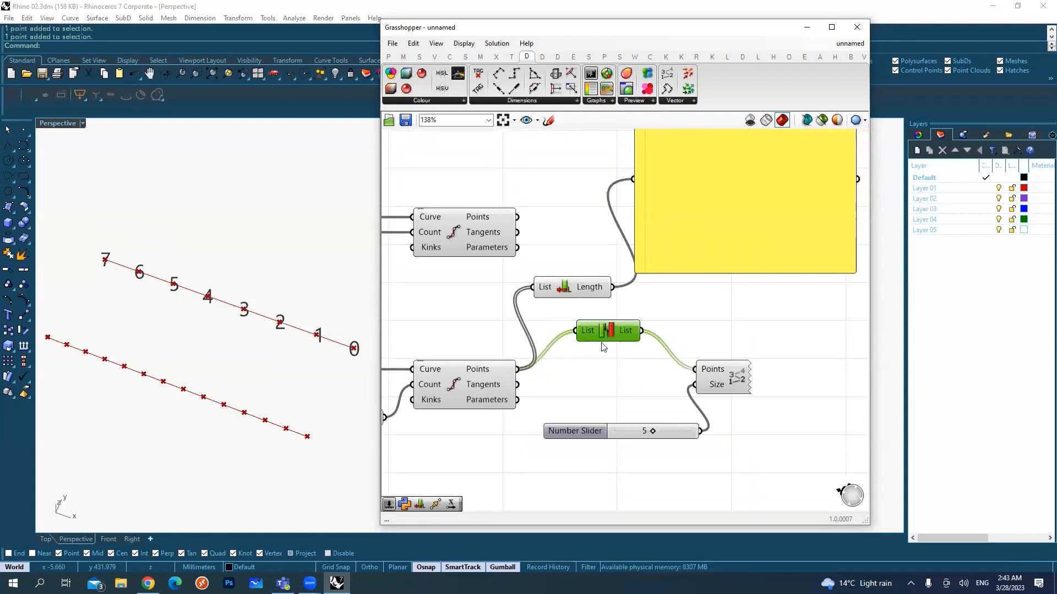